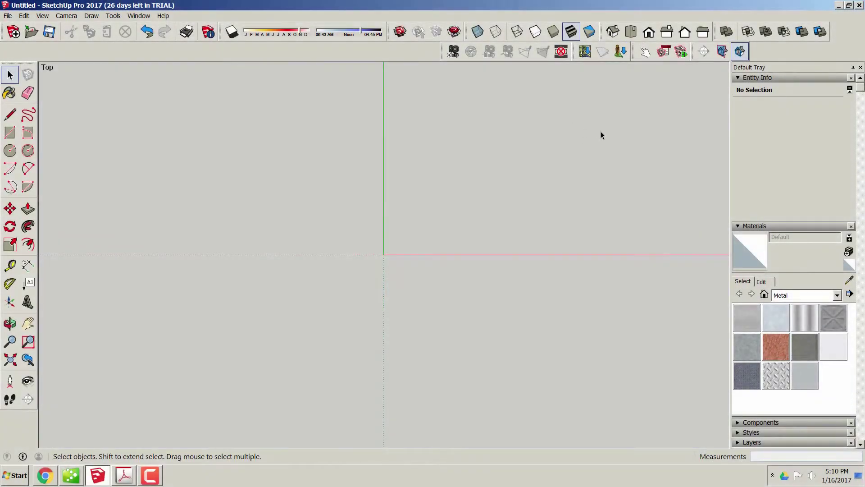
# Draw a 155 by 72 rectangle on the ground plane, starting from the origin.
pyautogui.moveTo(601, 131); pyautogui.dragTo(276, 330, button='middle')
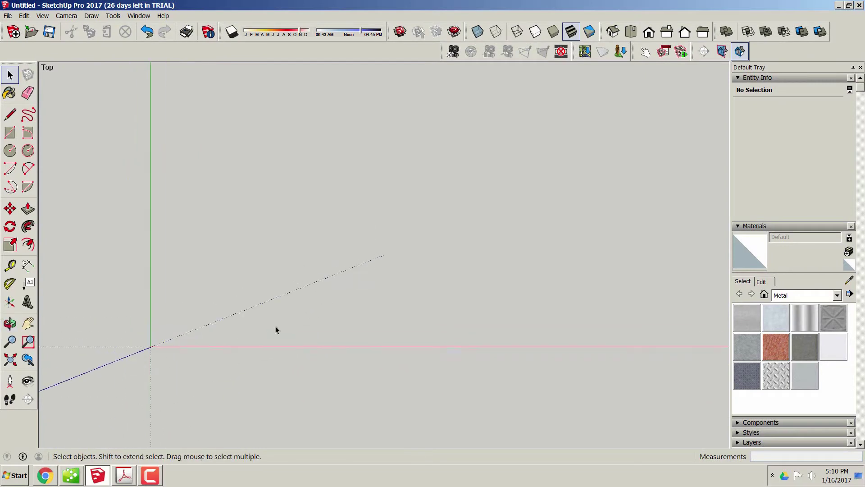
pyautogui.click(11, 138)
pyautogui.click(150, 347)
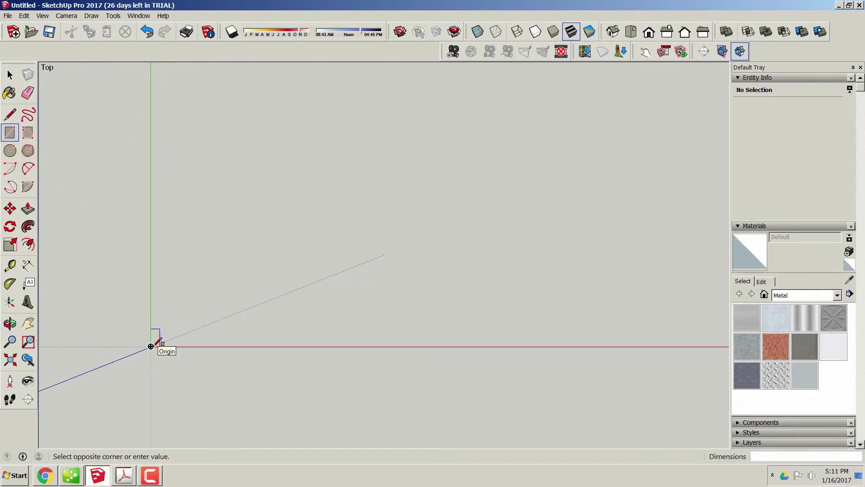
pyautogui.write('155,72')
pyautogui.press('Return')
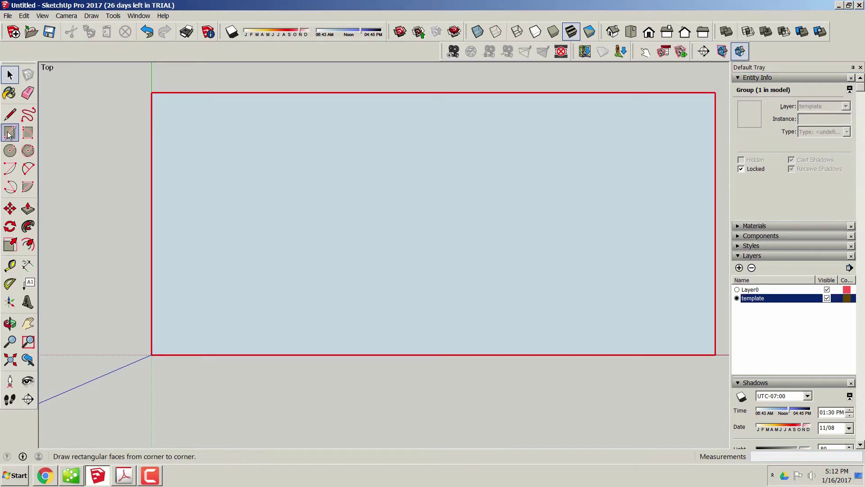
# Draw a 4.5" by 6" rectangle just below the lower edge of the locked template rectangle.
pyautogui.click(9, 133)
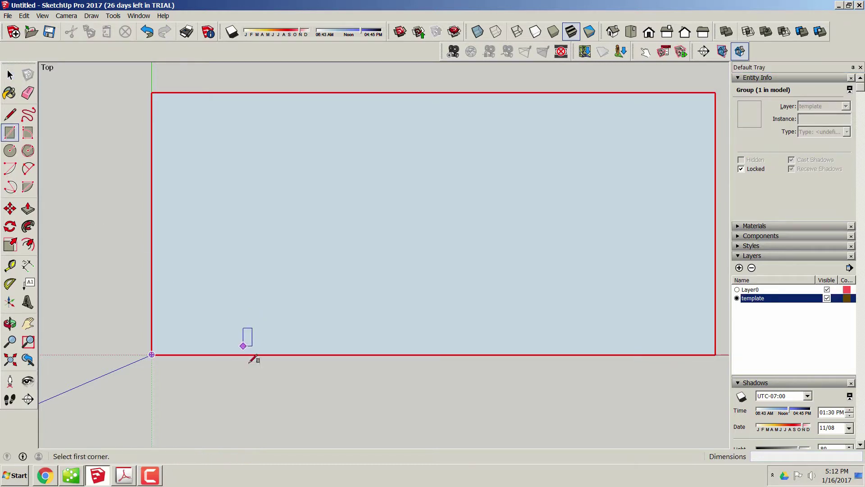
pyautogui.click(260, 399)
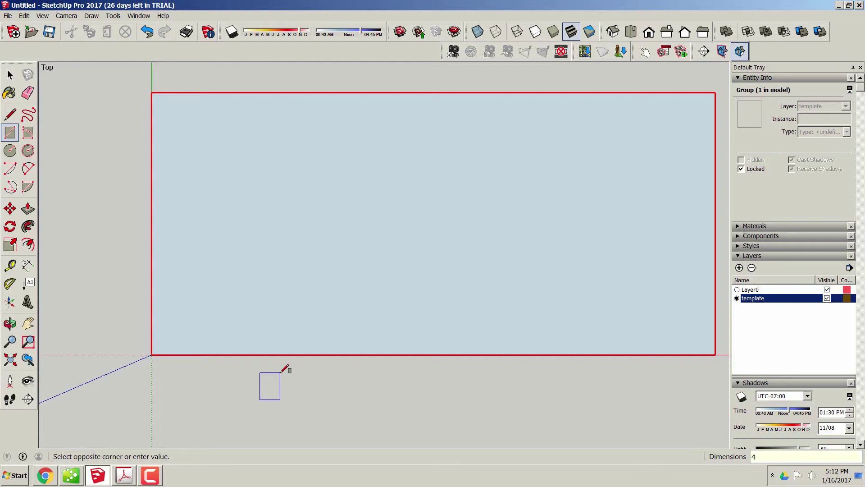
pyautogui.write('4.5"')
pyautogui.write(',6"')
pyautogui.press('Return')
# Select the small rectangle's face with its edges and make it a group.
pyautogui.moveTo(293, 414); pyautogui.dragTo(286, 270, button='middle')
pyautogui.click(9, 73)
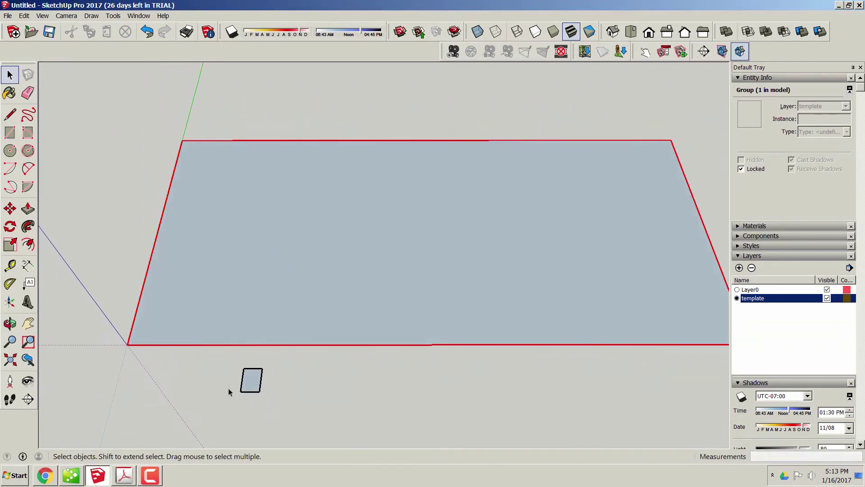
pyautogui.click(245, 388)
pyautogui.moveTo(288, 405); pyautogui.dragTo(265, 300, button='middle')
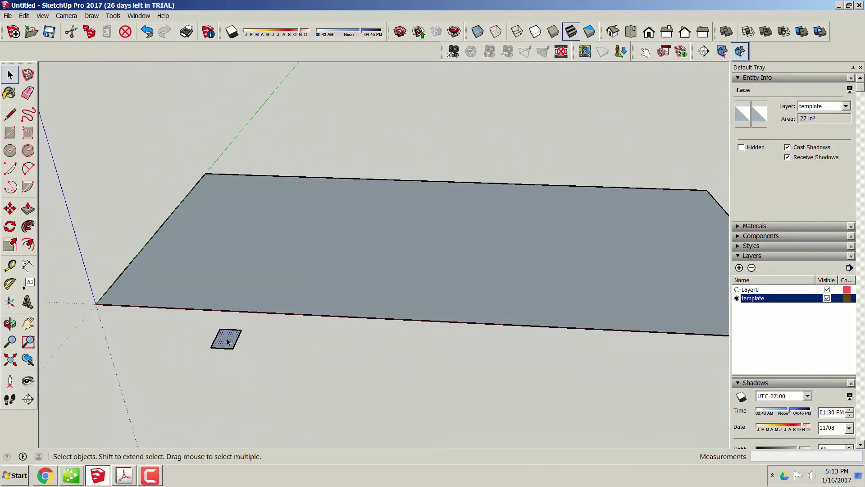
pyautogui.rightClick(226, 338)
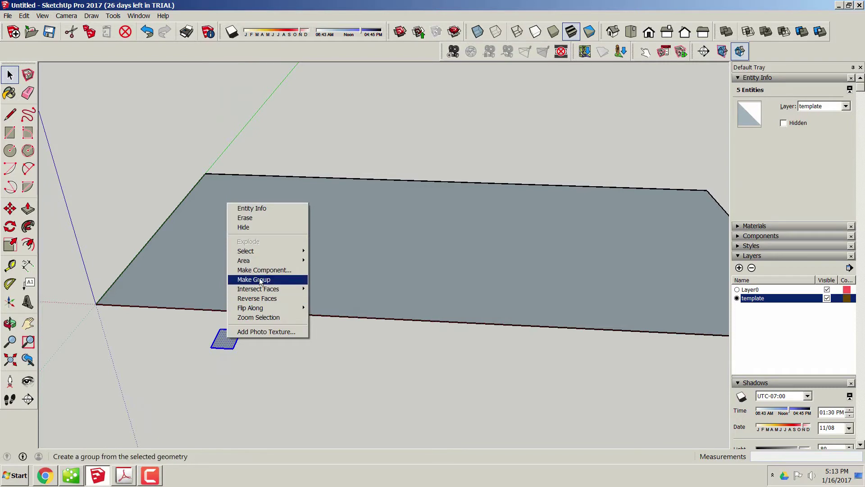
pyautogui.click(260, 280)
# Open the small group, Push/Pull its face up .5", and close the group.
pyautogui.doubleClick(227, 341)
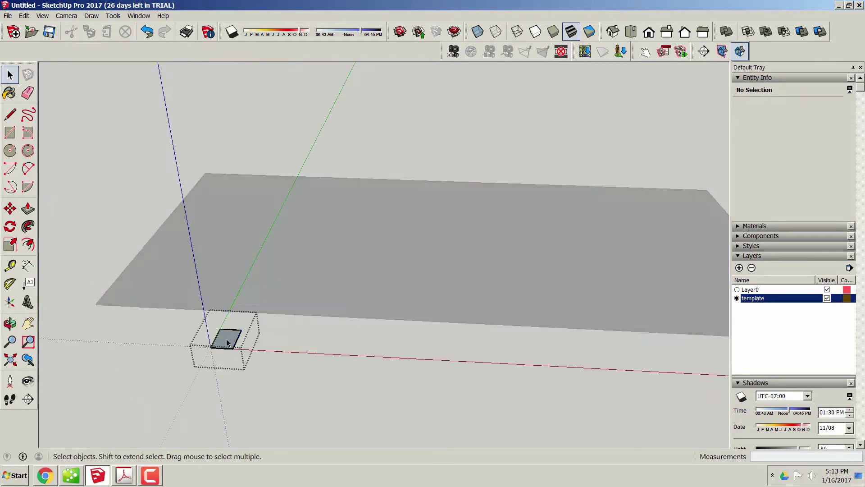
pyautogui.click(227, 342)
pyautogui.click(28, 209)
pyautogui.click(227, 340)
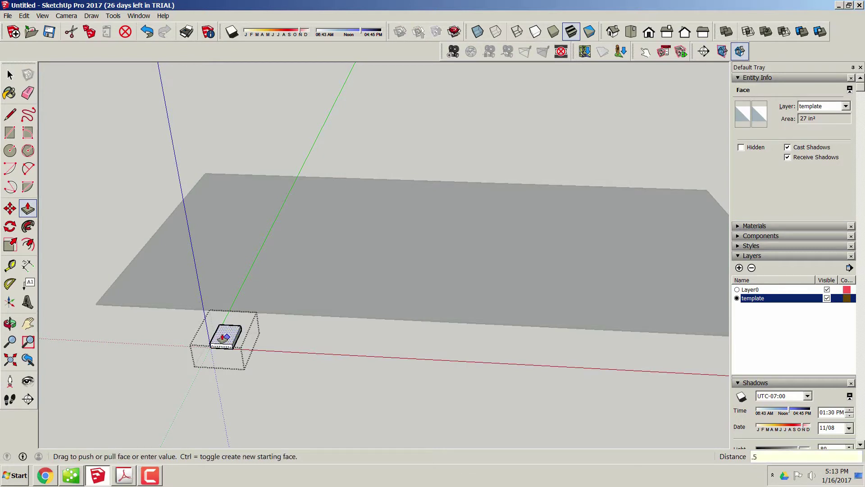
pyautogui.press('Return')
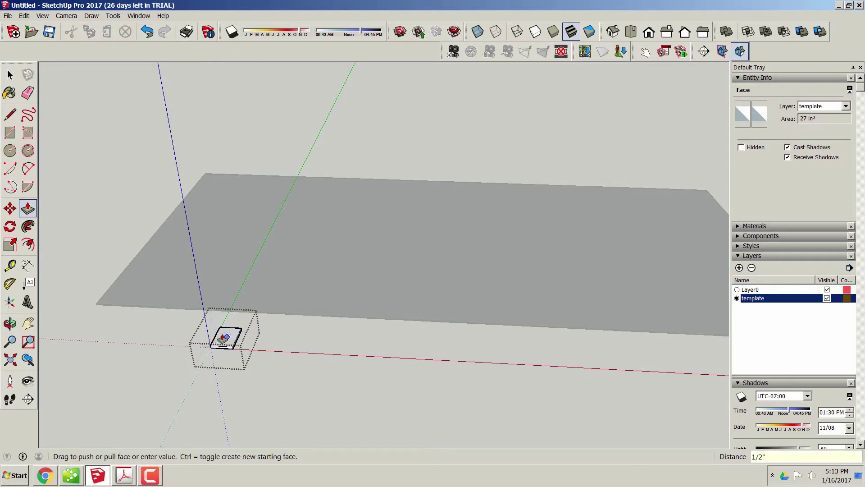
pyautogui.press('space')
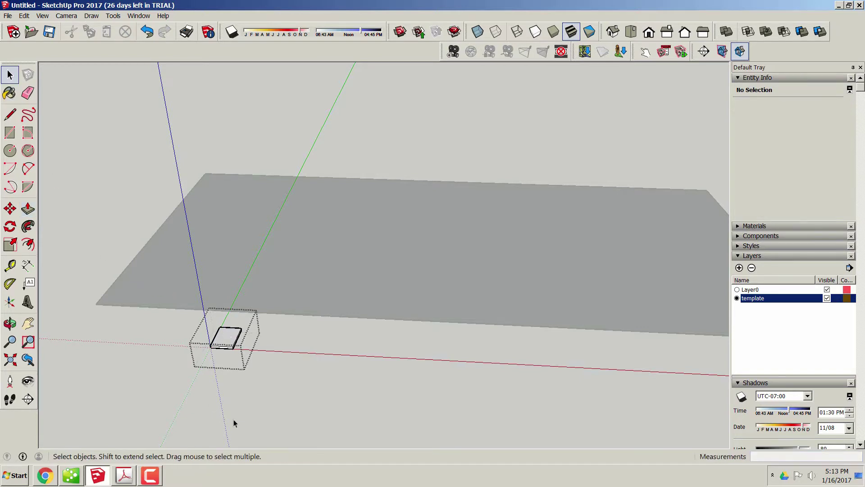
pyautogui.click(221, 393)
# In top view, place a vertical Tape Measure guide through the plate's center, 2 1/4" from its side edge.
pyautogui.moveTo(195, 350); pyautogui.dragTo(259, 391, button='middle')
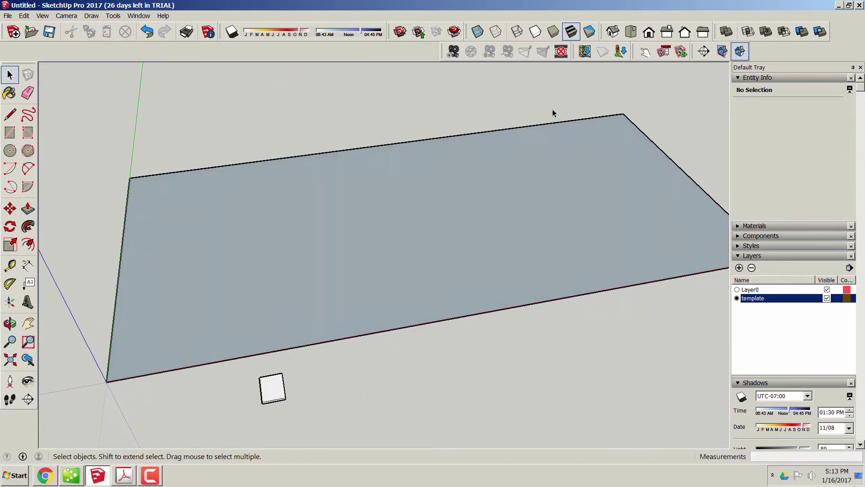
pyautogui.click(627, 37)
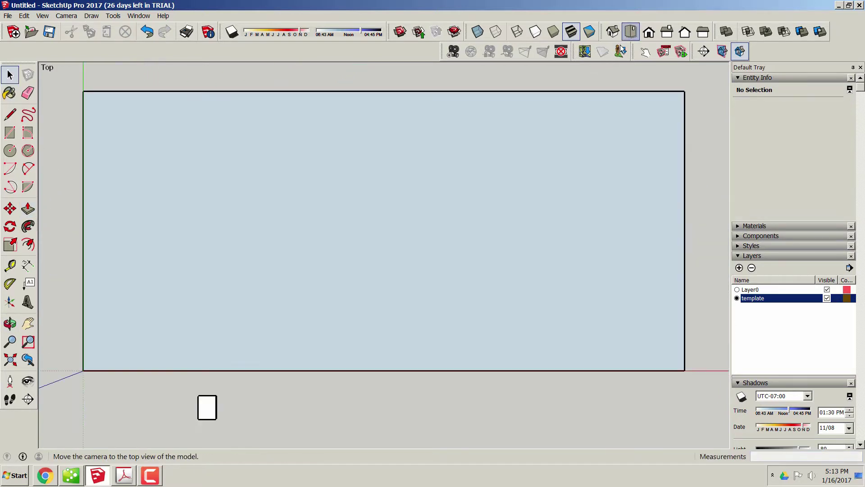
pyautogui.click(206, 416)
pyautogui.scroll(5, 204, 415)
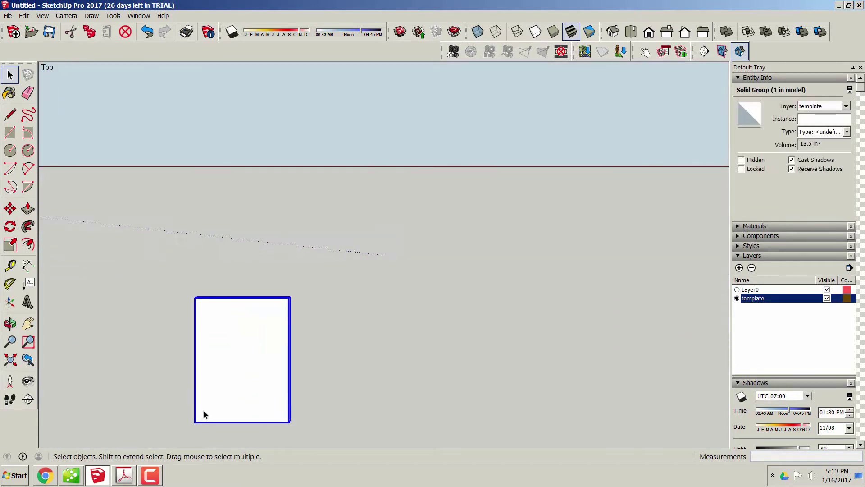
pyautogui.scroll(2, 204, 415)
pyautogui.scroll(3, 204, 415)
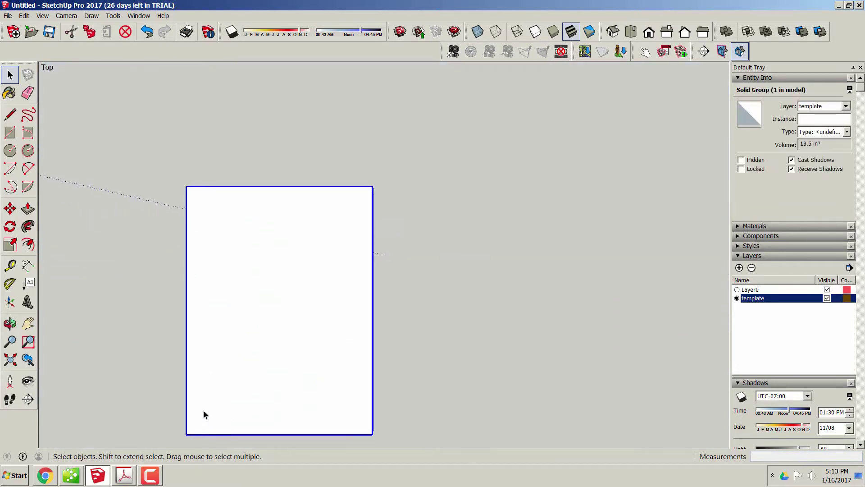
pyautogui.click(10, 265)
pyautogui.click(185, 277)
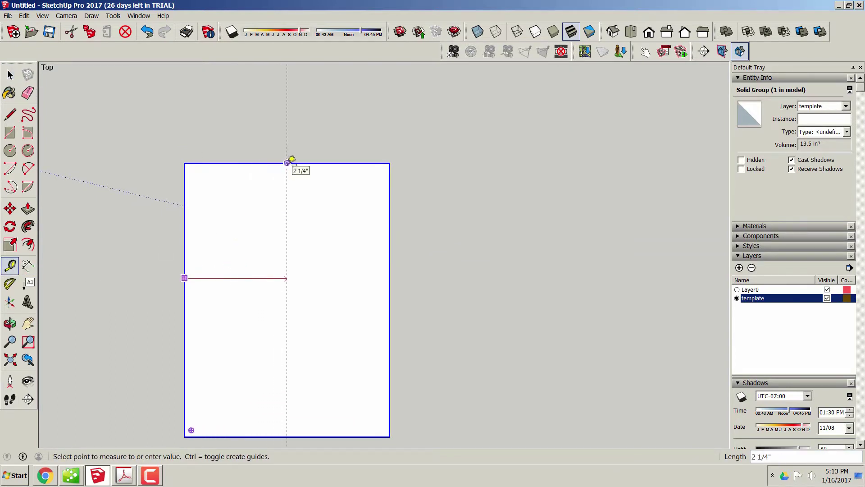
pyautogui.click(287, 162)
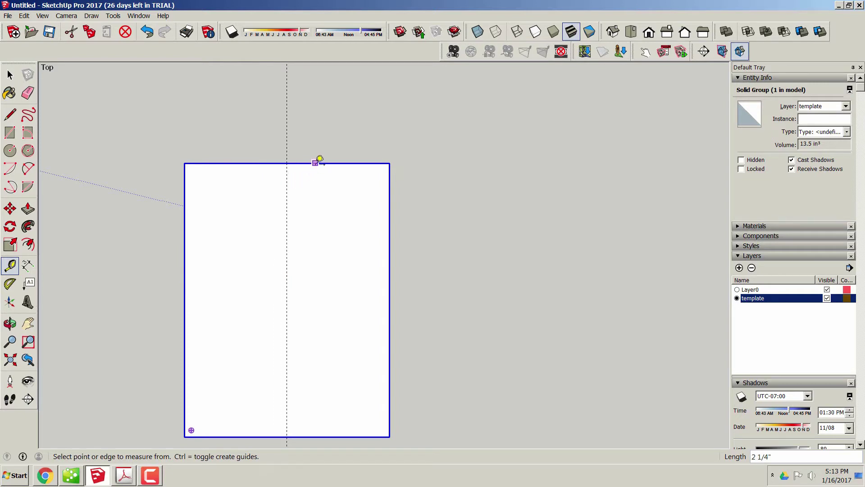
# Place horizontal guides on the plate 2.25" below its upper edge and 1" above its lower edge.
pyautogui.click(316, 162)
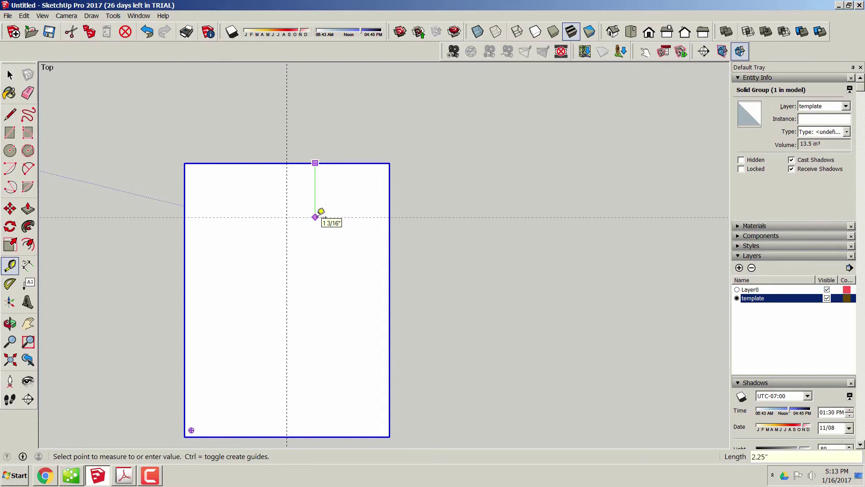
pyautogui.press('Return')
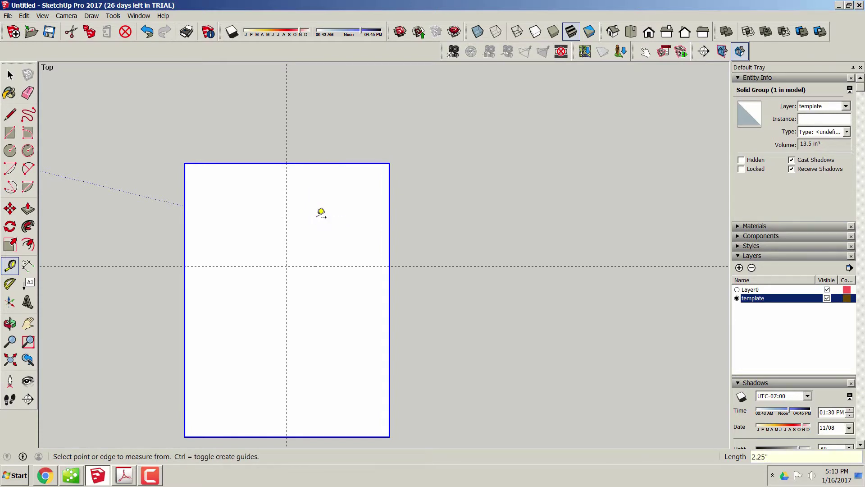
pyautogui.click(301, 436)
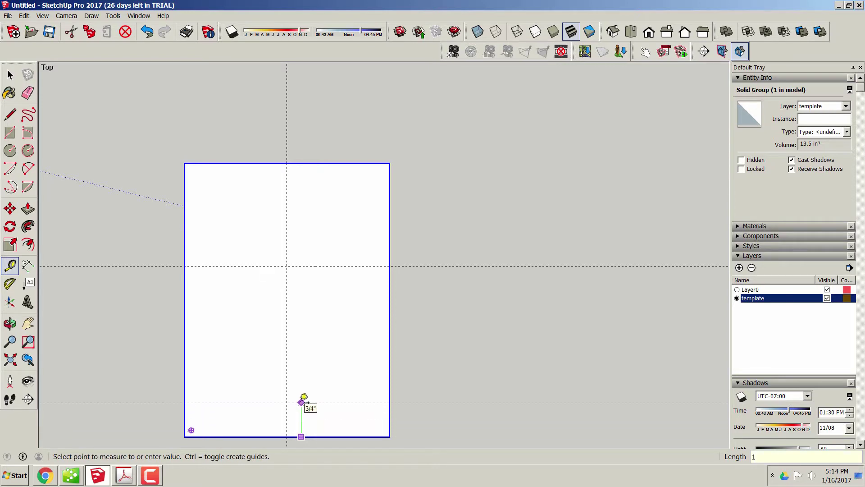
pyautogui.press('Return')
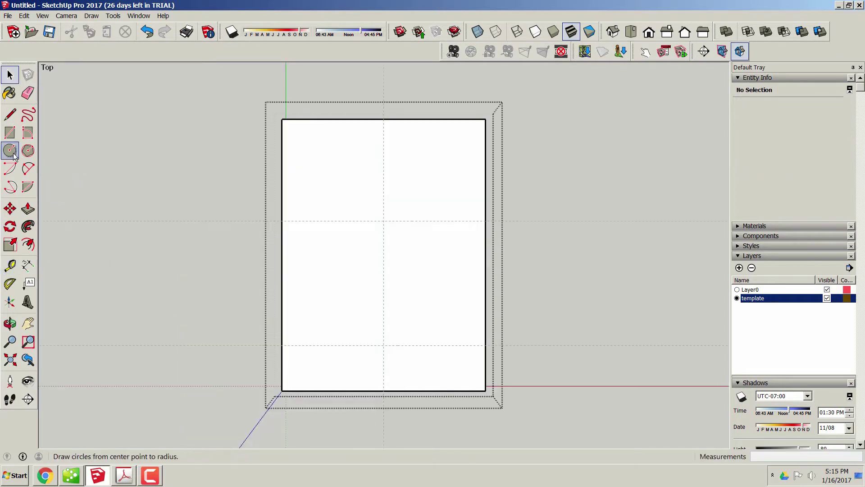
# Draw circles with a radius of about 5/16" at both guide intersections on the plate.
pyautogui.click(10, 150)
pyautogui.click(384, 221)
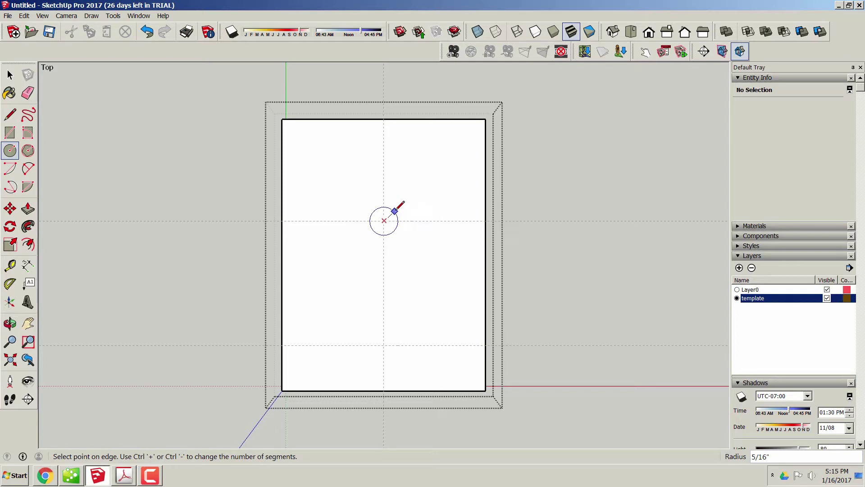
pyautogui.click(395, 210)
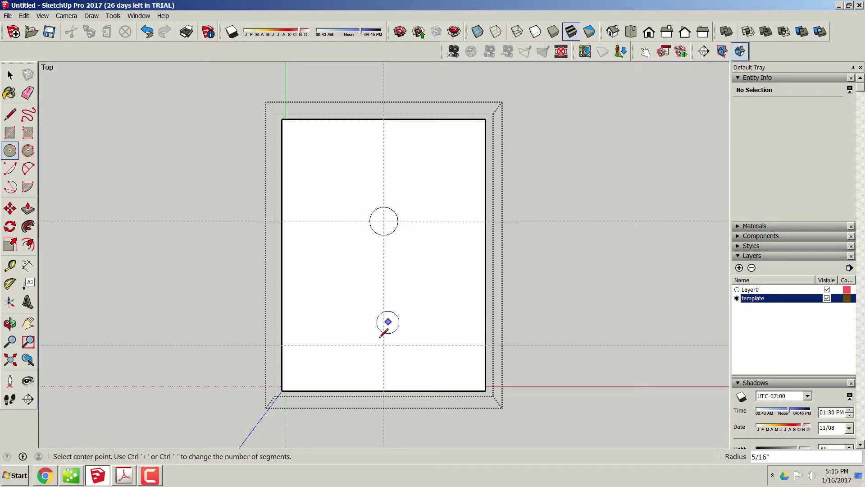
pyautogui.click(384, 345)
pyautogui.click(398, 345)
pyautogui.click(10, 75)
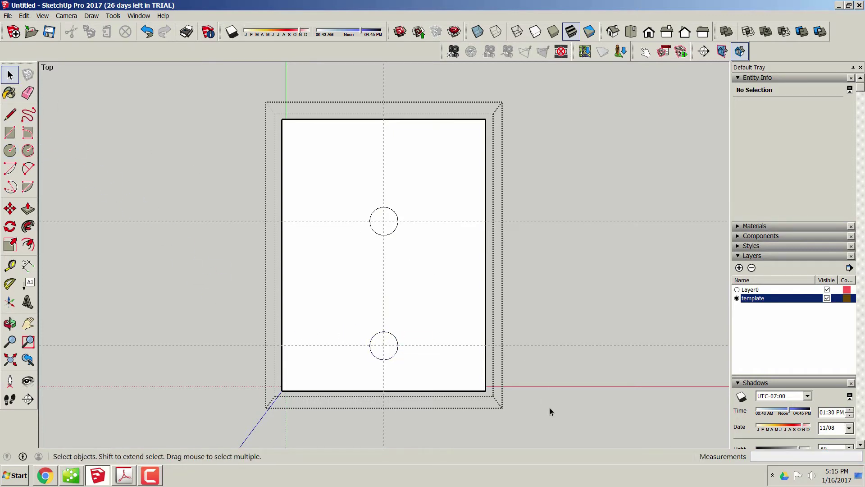
# Push the lower circle 1/2" down through the plate to cut a hole.
pyautogui.moveTo(550, 407); pyautogui.dragTo(426, 198, button='middle')
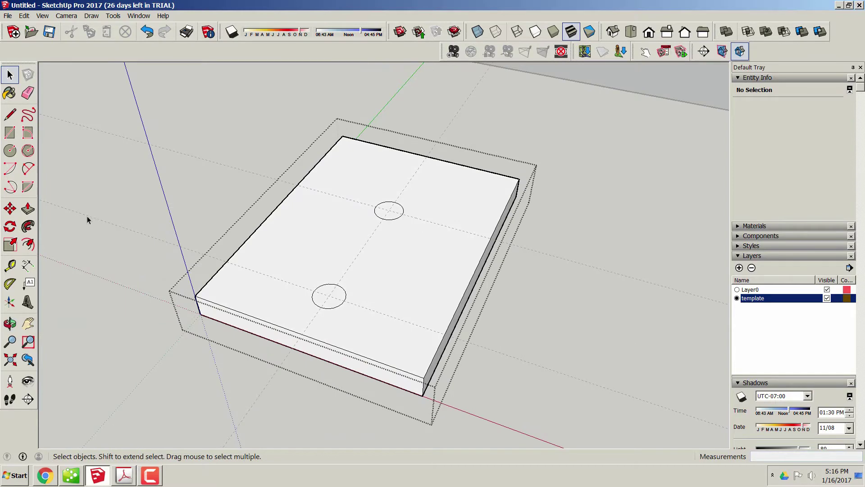
pyautogui.click(27, 210)
pyautogui.click(332, 299)
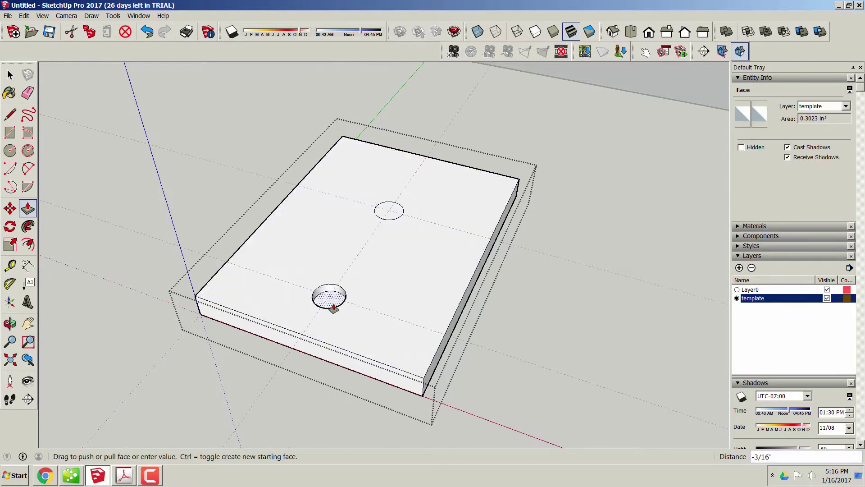
pyautogui.click(325, 323)
pyautogui.moveTo(331, 354); pyautogui.dragTo(365, 239, button='middle')
pyautogui.click(369, 257)
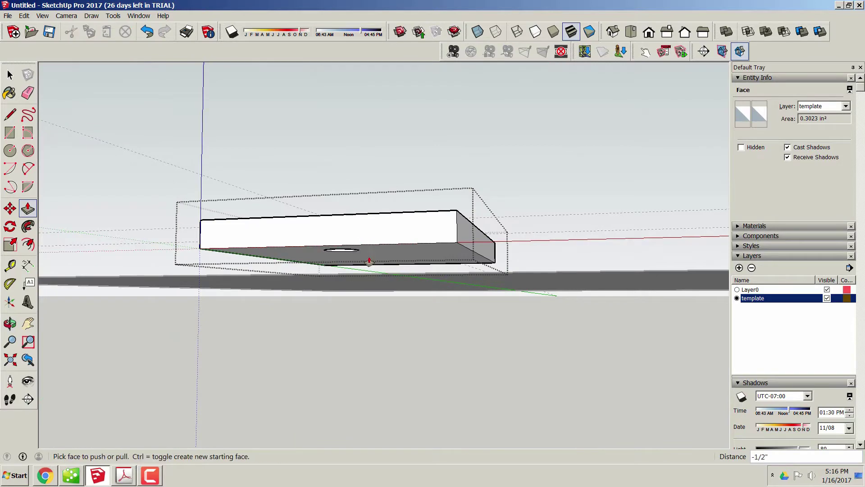
pyautogui.moveTo(359, 192); pyautogui.dragTo(387, 257, button='middle')
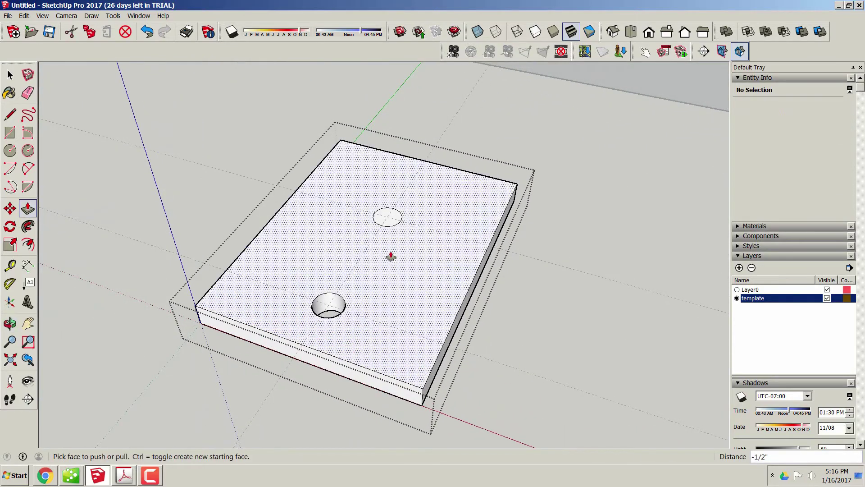
# Push the upper circle 1/2" down through the plate to cut the second hole.
pyautogui.click(386, 224)
pyautogui.click(499, 299)
pyautogui.moveTo(499, 299); pyautogui.dragTo(357, 59, button='middle')
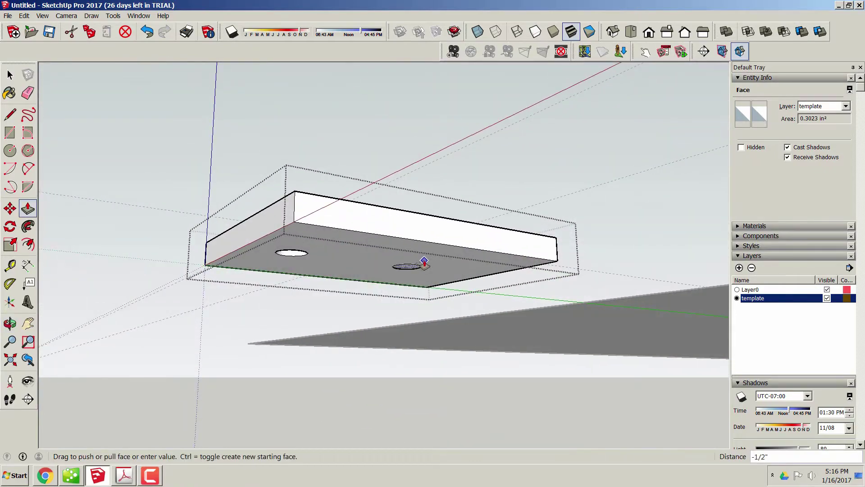
pyautogui.click(421, 261)
pyautogui.moveTo(350, 177); pyautogui.dragTo(604, 456, button='middle')
pyautogui.moveTo(504, 216); pyautogui.dragTo(474, 298, button='middle')
# Return to top view and delete the construction guides around the plate.
pyautogui.click(11, 75)
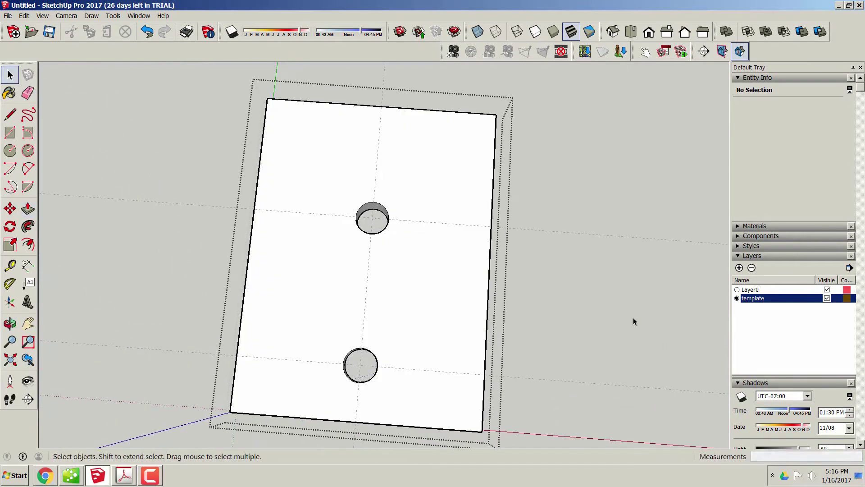
pyautogui.click(631, 32)
pyautogui.scroll(-5, 623, 244)
pyautogui.moveTo(664, 203); pyautogui.dragTo(370, 391, button='middle')
pyautogui.scroll(-4, 369, 390)
pyautogui.click(444, 430)
pyautogui.moveTo(444, 431); pyautogui.dragTo(390, 382)
pyautogui.press('Delete')
# Move the plate by its corner onto the template's lower left corner at the origin.
pyautogui.click(318, 406)
pyautogui.press('m')
pyautogui.click(313, 410)
pyautogui.click(226, 373)
# Copy the plate and place the copy in the template's lower right corner.
pyautogui.hotkey('ctrl', 'c')
pyautogui.hotkey('ctrl', 'v')
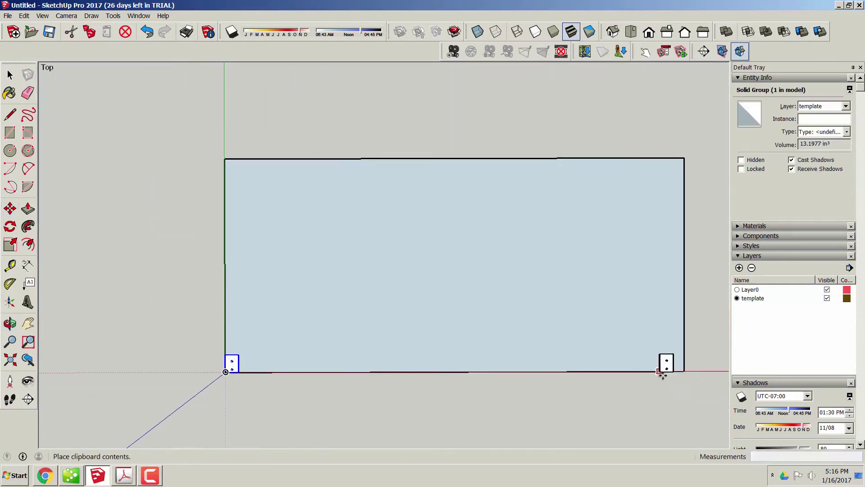
pyautogui.click(635, 399)
pyautogui.click(648, 399)
pyautogui.click(684, 372)
# Add a vertical guide through the midpoint of the template's lower edge and paste another plate copy near it.
pyautogui.click(10, 266)
pyautogui.click(225, 323)
pyautogui.click(456, 368)
pyautogui.scroll(3, 456, 411)
pyautogui.press('space')
pyautogui.hotkey('ctrl', 'v')
pyautogui.click(405, 410)
# Add a guide 4" above the template's lower edge and move the pasted plate to its intersection with the center guide.
pyautogui.click(10, 266)
pyautogui.click(342, 349)
pyautogui.write('4')
pyautogui.press('Return')
pyautogui.click(10, 208)
pyautogui.moveTo(416, 410); pyautogui.dragTo(456, 330)
pyautogui.scroll(1, 457, 331)
pyautogui.scroll(5, 457, 330)
pyautogui.scroll(-7, 453, 343)
# Paste another plate copy, rotate it so its holes sit nearest the upper edge, and place it in the template's upper left corner.
pyautogui.press('m')
pyautogui.hotkey('ctrl', 'v')
pyautogui.click(167, 205)
pyautogui.click(174, 202)
pyautogui.click(175, 190)
pyautogui.click(168, 188)
pyautogui.click(214, 172)
# Paste another inverted plate copy and align it with the template's upper right corner.
pyautogui.hotkey('ctrl', 'v')
pyautogui.click(665, 194)
pyautogui.moveTo(680, 176); pyautogui.dragTo(694, 172)
# Add a horizontal guide 4" below the template's upper edge.
pyautogui.scroll(4, 451, 174)
pyautogui.click(10, 266)
pyautogui.click(403, 163)
pyautogui.write('4')
pyautogui.press('Return')
pyautogui.scroll(-3, 408, 252)
pyautogui.scroll(-1, 408, 250)
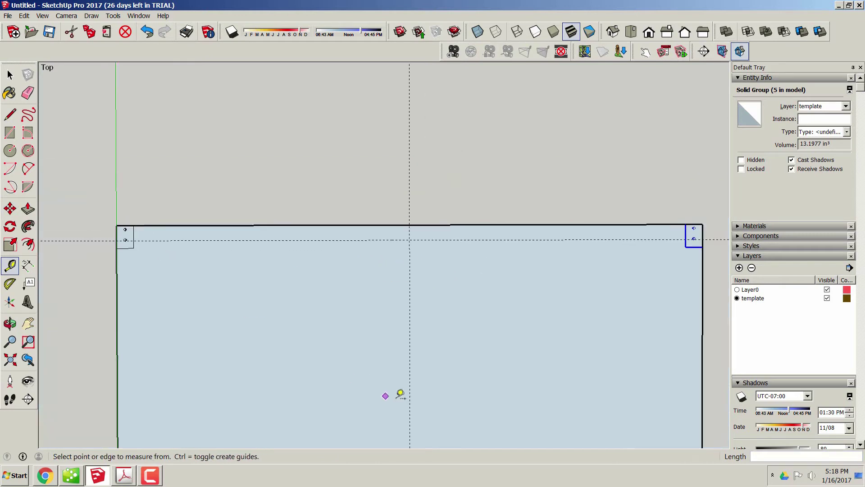
# At the template's lower left corner, add horizontal and vertical guides offset .25" inward from the 4" guides.
pyautogui.press('space')
pyautogui.press('t')
pyautogui.hotkey('shift', 'z')
pyautogui.press('space')
pyautogui.click(75, 351)
pyautogui.click(95, 398)
pyautogui.scroll(7, 92, 409)
pyautogui.press('t')
pyautogui.click(68, 267)
pyautogui.write('.25')
pyautogui.press('Return')
pyautogui.click(193, 394)
pyautogui.write('.25')
pyautogui.press('Return')
# Move the lower left plate so its upper right corner meets the intersection of the .25" offset guides.
pyautogui.press('space')
pyautogui.press('m')
pyautogui.click(204, 218)
pyautogui.click(197, 261)
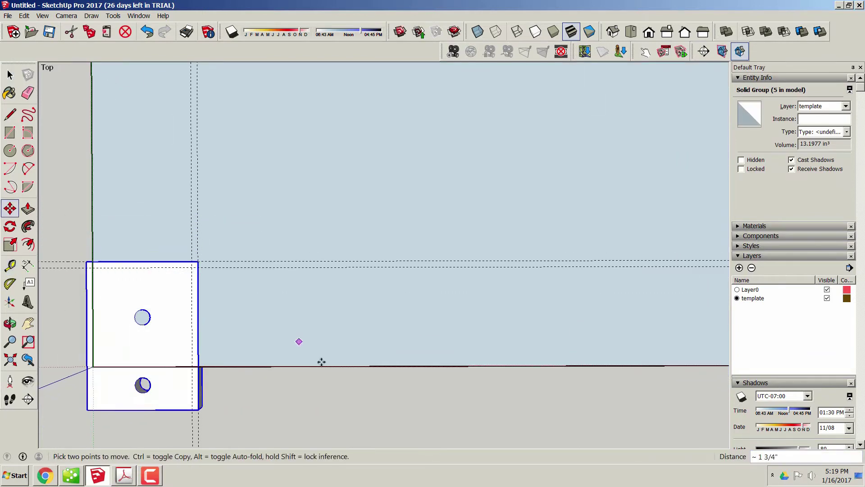
# Move the lower middle plate down so its upper edge's midpoint sits on the offset guide at the center guide.
pyautogui.press('space')
pyautogui.scroll(-5, 597, 404)
pyautogui.keyDown('shift'); pyautogui.moveTo(703, 424); pyautogui.dragTo(620, 359, button='middle'); pyautogui.keyUp('shift')
pyautogui.scroll(4, 536, 230)
pyautogui.click(531, 226)
pyautogui.press('m')
pyautogui.click(524, 202)
pyautogui.click(525, 329)
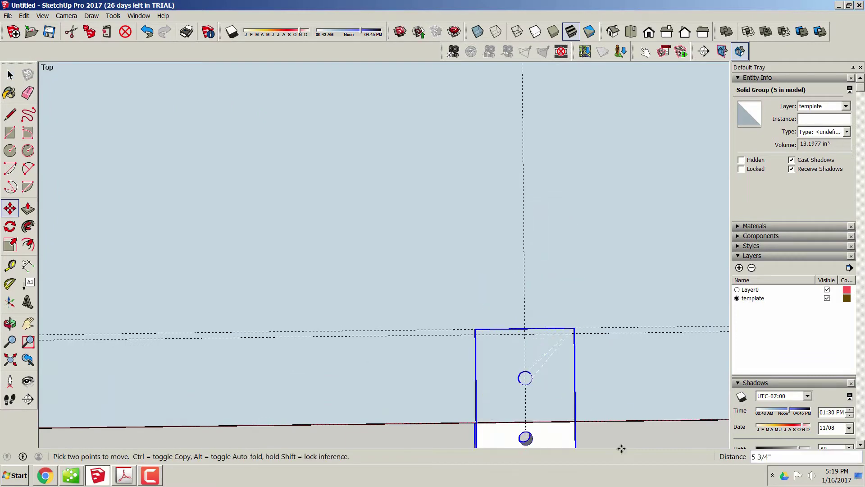
# Move the lower right plate so its upper left corner meets the guide intersection at the template's lower right corner.
pyautogui.press('space')
pyautogui.click(617, 438)
pyautogui.press('m')
pyautogui.scroll(-6, 646, 434)
pyautogui.keyDown('shift'); pyautogui.moveTo(653, 436); pyautogui.dragTo(343, 370, button='middle'); pyautogui.keyUp('shift')
pyautogui.scroll(5, 475, 358)
pyautogui.click(468, 282)
pyautogui.click(476, 312)
# At the template's upper left corner, add a horizontal guide offset .25" inward from the 4" guide.
pyautogui.moveTo(597, 373); pyautogui.dragTo(543, 108, button='middle')
pyautogui.scroll(-7, 636, 317)
pyautogui.scroll(6, 135, 254)
pyautogui.moveTo(450, 325); pyautogui.dragTo(108, 294, button='middle')
pyautogui.scroll(-5, 548, 286)
pyautogui.click(631, 31)
pyautogui.scroll(9, 271, 97)
pyautogui.click(10, 266)
pyautogui.click(119, 225)
pyautogui.write('.25')
pyautogui.press('Return')
# Move the upper left plate so its lower right corner meets the intersection of the .25" offset guides.
pyautogui.click(10, 75)
pyautogui.click(359, 276)
pyautogui.click(10, 208)
pyautogui.click(371, 290)
pyautogui.click(362, 234)
pyautogui.moveTo(221, 270); pyautogui.dragTo(246, 221, button='middle')
pyautogui.click(631, 32)
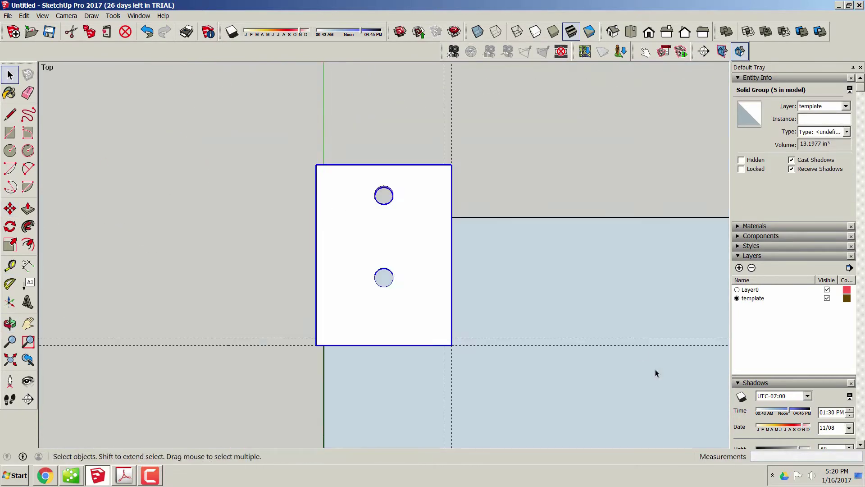
# Paste a copy of the upper left plate on the template's upper edge at the center guide.
pyautogui.scroll(-6, 622, 351)
pyautogui.click(10, 75)
pyautogui.keyDown('shift'); pyautogui.moveTo(622, 352); pyautogui.dragTo(622, 321, button='middle'); pyautogui.keyUp('shift')
pyautogui.hotkey('ctrl', 'c')
pyautogui.keyDown('shift'); pyautogui.moveTo(631, 279); pyautogui.dragTo(271, 256, button='middle'); pyautogui.keyUp('shift')
pyautogui.hotkey('ctrl', 'v')
pyautogui.scroll(4, 408, 304)
pyautogui.click(421, 181)
pyautogui.click(412, 282)
# At the template's upper right corner, add a vertical guide offset .25" inward from the 4" guide.
pyautogui.scroll(-4, 602, 344)
pyautogui.keyDown('shift'); pyautogui.moveTo(649, 366); pyautogui.dragTo(605, 359, button='middle'); pyautogui.keyUp('shift')
pyautogui.scroll(4, 605, 359)
pyautogui.press('t')
pyautogui.click(423, 92)
pyautogui.write('.25')
pyautogui.press('Return')
# Move the upper right plate so its lower left corner meets the intersection of the .25" offset guides.
pyautogui.click(405, 318)
pyautogui.press('m')
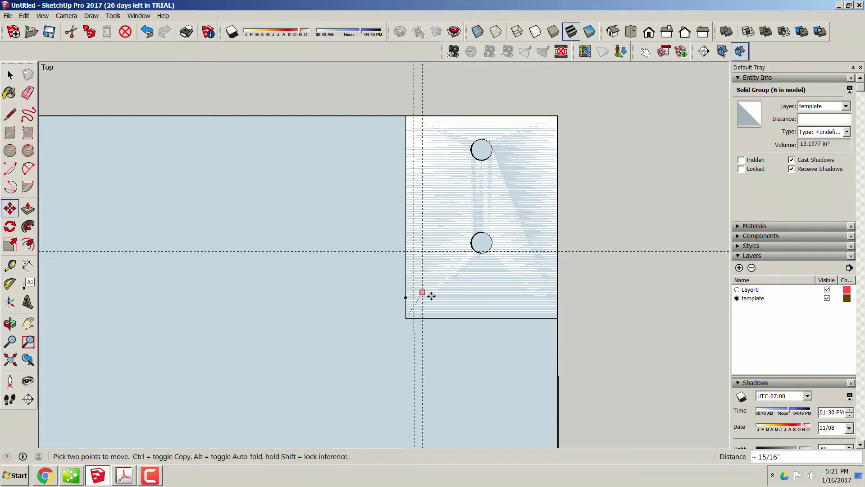
pyautogui.press('space')
pyautogui.click(447, 311)
pyautogui.press('m')
pyautogui.click(405, 318)
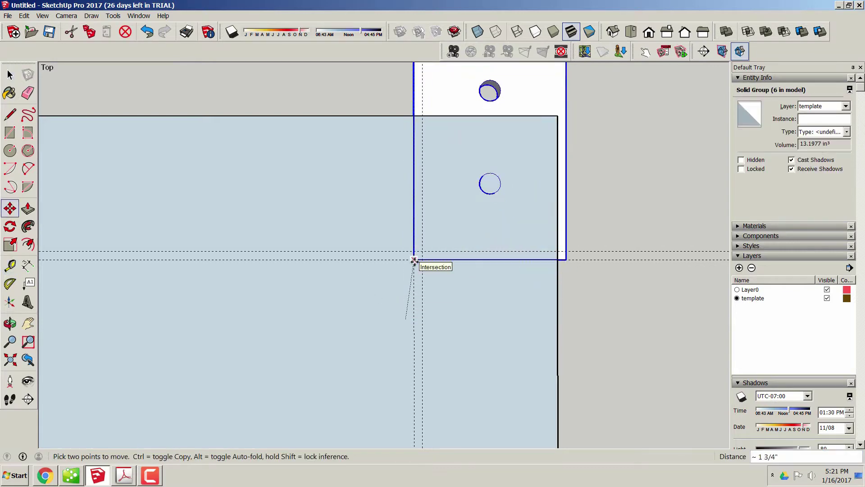
pyautogui.click(413, 260)
pyautogui.scroll(-4, 459, 313)
pyautogui.scroll(-6, 456, 311)
pyautogui.press('space')
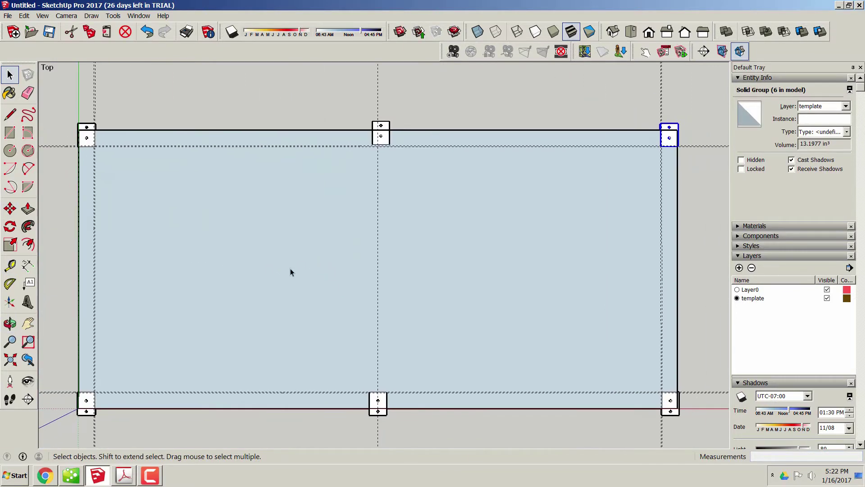
# Add a new layer named Base Plates.
pyautogui.click(739, 268)
pyautogui.write('Feet')
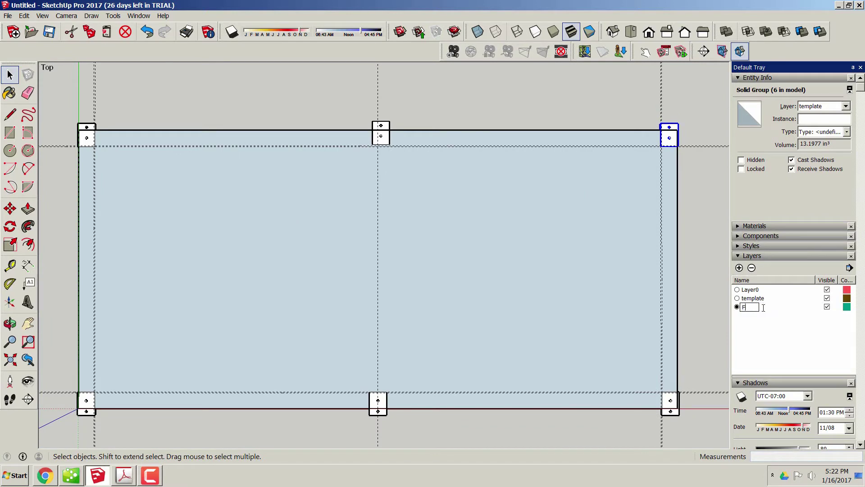
pyautogui.press('Return')
# Select the plates around the template and assign them to the Base Plates layer.
pyautogui.click(381, 133)
pyautogui.keyDown('shift'); pyautogui.click(86, 135); pyautogui.keyUp('shift')
pyautogui.keyDown('shift'); pyautogui.click(86, 404); pyautogui.keyUp('shift')
pyautogui.click(849, 106)
pyautogui.click(825, 123)
# Accept the Base Plates layer's color and display the model in the Monochrome face style.
pyautogui.click(604, 106)
pyautogui.click(387, 126)
pyautogui.click(847, 309)
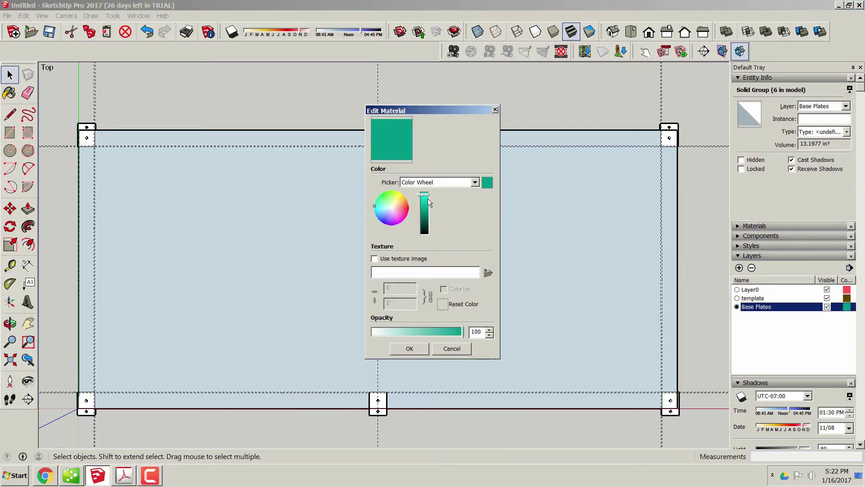
pyautogui.click(410, 348)
pyautogui.click(590, 32)
pyautogui.click(394, 118)
pyautogui.rightClick(388, 130)
pyautogui.click(403, 135)
pyautogui.scroll(-4, 425, 368)
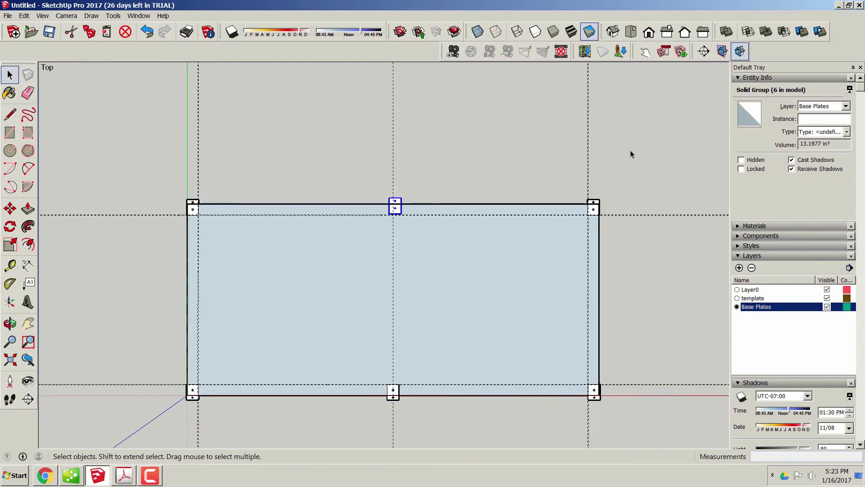
# Move the upper middle plate sideways so its lower edge's midpoint sits on the center guide.
pyautogui.scroll(15, 604, 215)
pyautogui.click(595, 219)
pyautogui.click(453, 244)
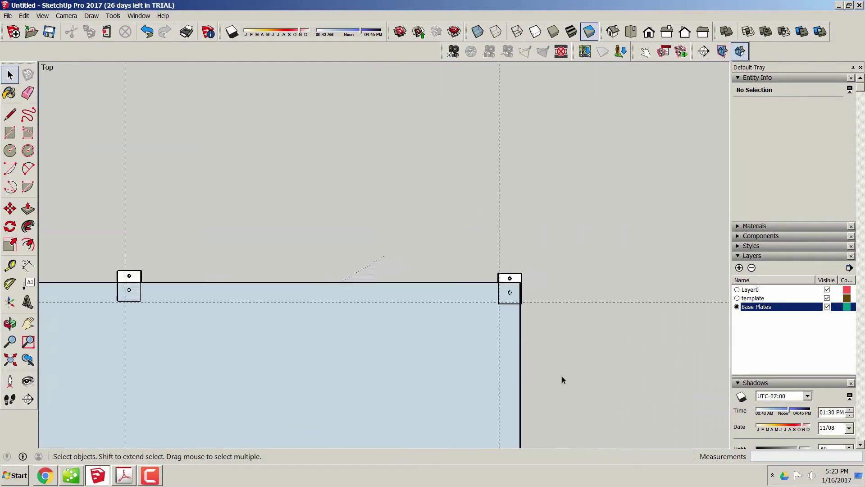
pyautogui.scroll(6, 135, 301)
pyautogui.click(313, 232)
pyautogui.press('m')
pyautogui.click(286, 344)
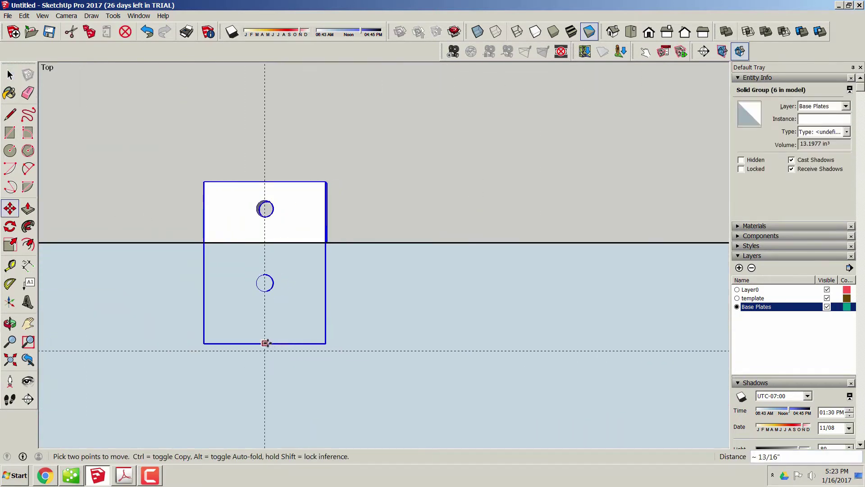
pyautogui.click(265, 343)
pyautogui.scroll(-9, 345, 342)
# At the template's lower right corner, add a vertical guide offset about .25" inward from the existing vertical guide.
pyautogui.keyDown('shift'); pyautogui.moveTo(344, 339); pyautogui.dragTo(385, 163, button='middle'); pyautogui.keyUp('shift')
pyautogui.scroll(4, 381, 318)
pyautogui.click(10, 75)
pyautogui.click(501, 362)
pyautogui.scroll(-2, 502, 362)
pyautogui.scroll(8, 160, 329)
pyautogui.scroll(-2, 453, 321)
pyautogui.scroll(5, 699, 367)
pyautogui.scroll(-6, 518, 338)
pyautogui.scroll(3, 484, 321)
pyautogui.scroll(4, 483, 322)
pyautogui.scroll(-6, 516, 409)
pyautogui.scroll(4, 531, 301)
pyautogui.click(531, 301)
pyautogui.click(10, 267)
pyautogui.click(531, 291)
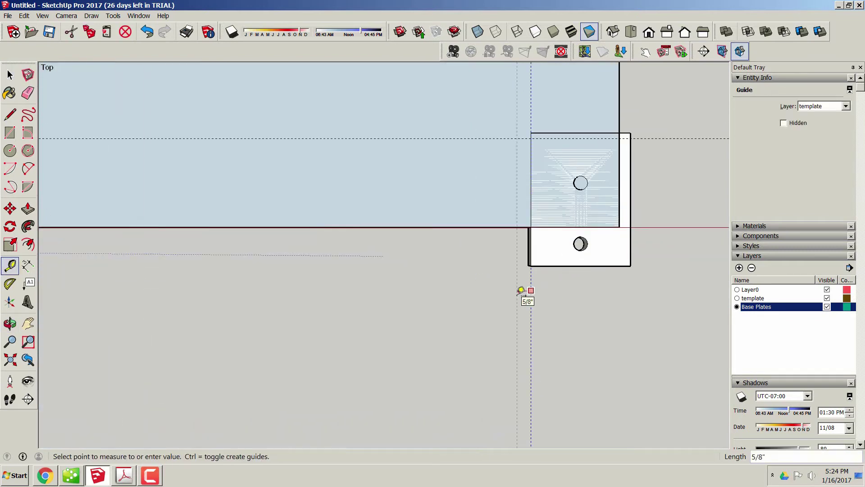
pyautogui.press('Return')
# Move the lower right plate inward so its upper left corner sits on the new vertical guide.
pyautogui.click(10, 75)
pyautogui.click(540, 145)
pyautogui.click(10, 208)
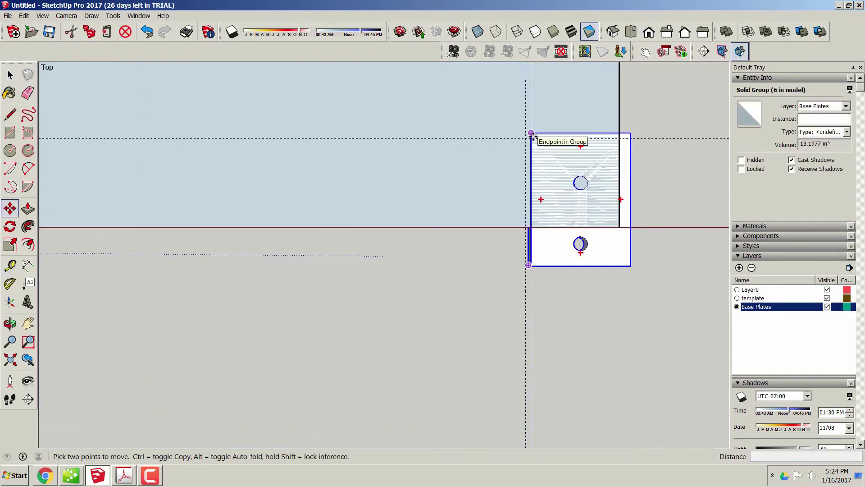
pyautogui.click(531, 133)
pyautogui.click(525, 133)
pyautogui.click(10, 75)
pyautogui.click(528, 338)
pyautogui.scroll(-10, 497, 320)
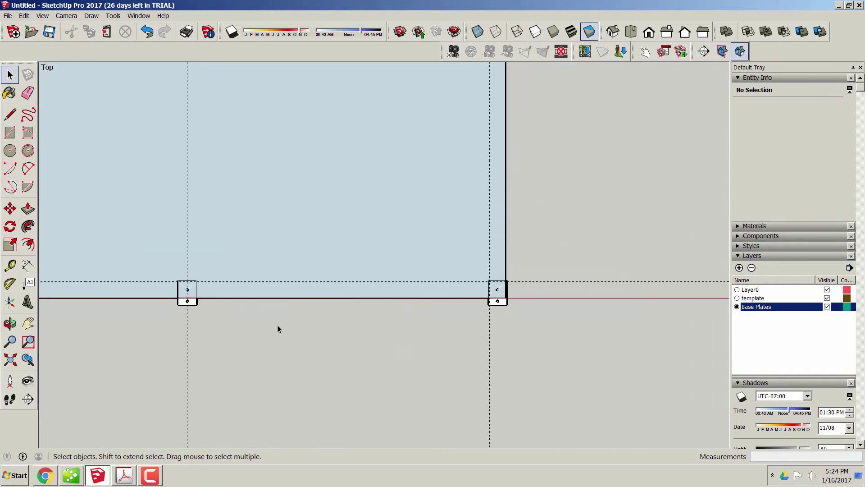
# Draw a 4" by 4" square in the empty area below the template's lower edge.
pyautogui.keyDown('shift'); pyautogui.moveTo(280, 355); pyautogui.dragTo(355, 288, button='middle'); pyautogui.keyUp('shift')
pyautogui.scroll(7, 354, 289)
pyautogui.click(10, 134)
pyautogui.click(348, 292)
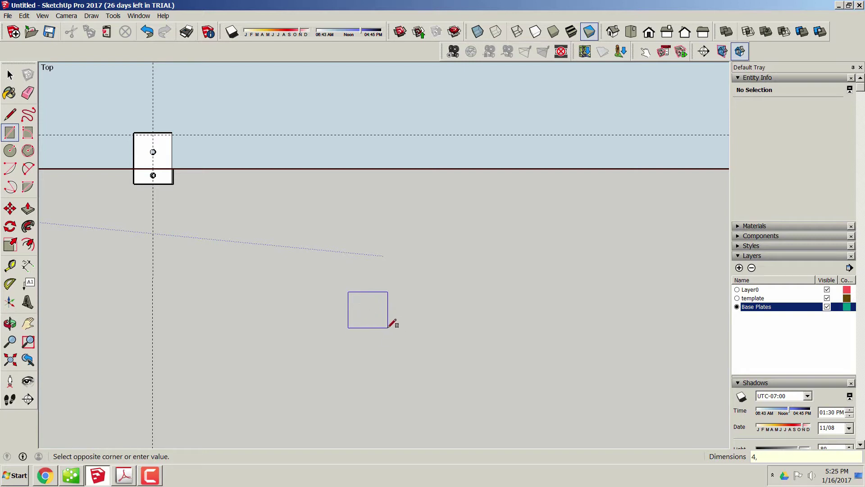
pyautogui.press('space')
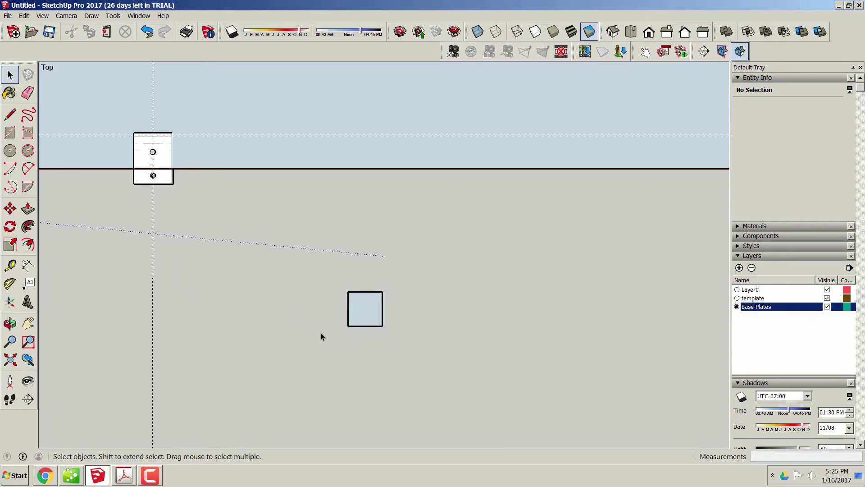
# Add guides offset .375" inward from all four edges of the square.
pyautogui.scroll(5, 369, 329)
pyautogui.click(358, 316)
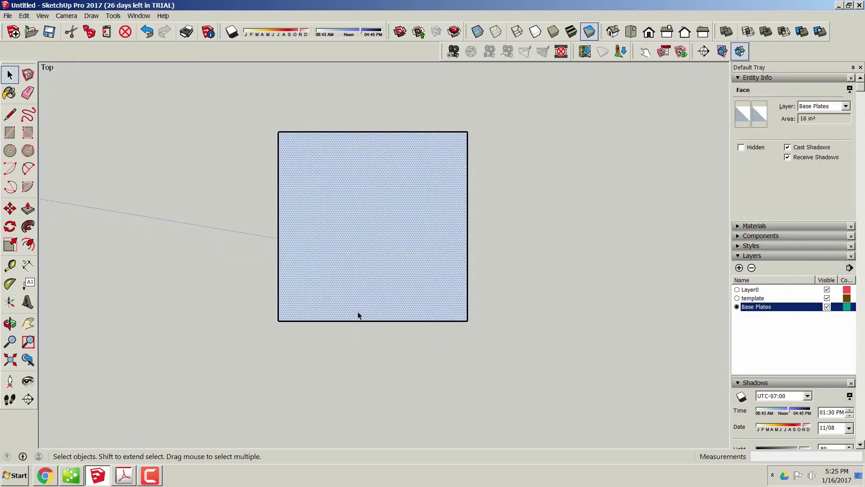
pyautogui.scroll(1, 347, 214)
pyautogui.click(10, 266)
pyautogui.click(263, 270)
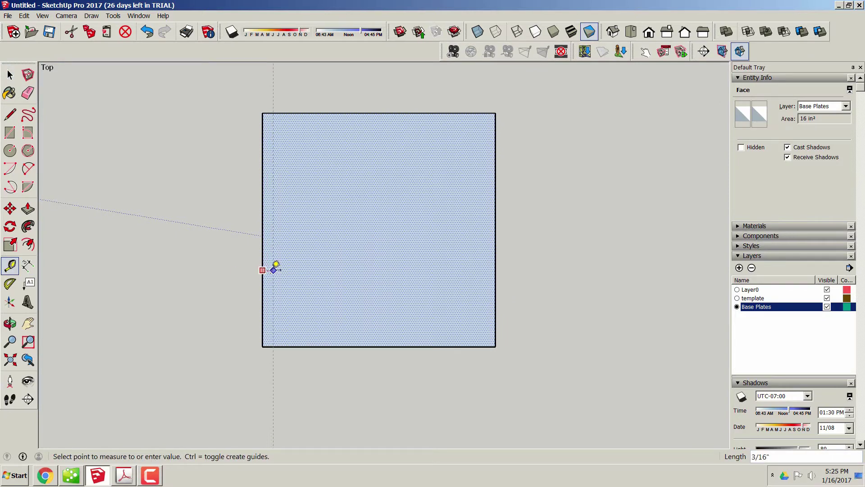
pyautogui.hotkey('alt', 'Tab')
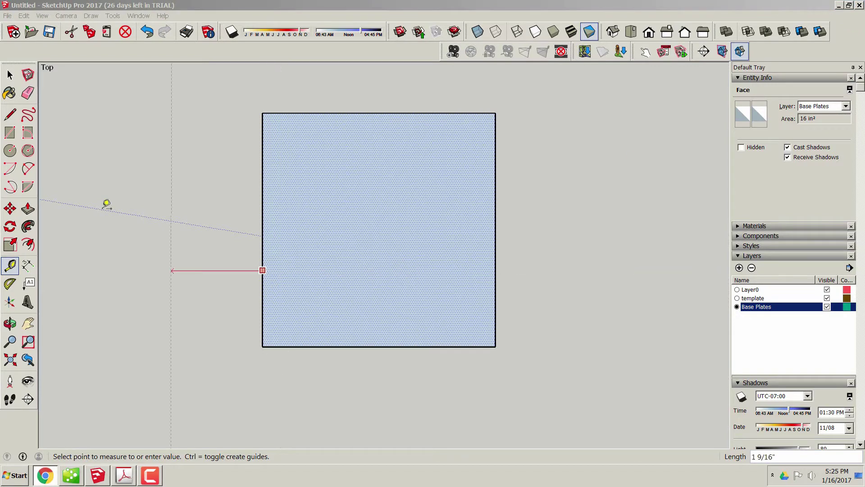
pyautogui.click(281, 271)
pyautogui.click(263, 286)
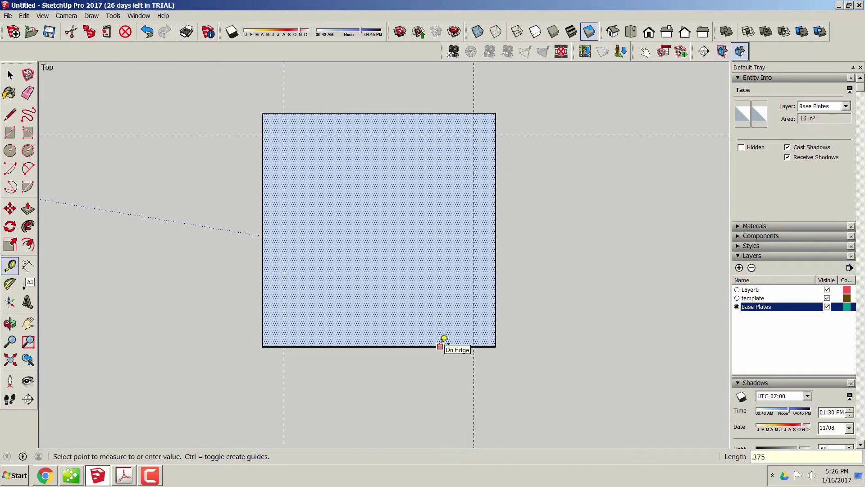
# Round the square's four corners with arcs between the points where the .375" guides cross its edges.
pyautogui.click(27, 169)
pyautogui.click(262, 134)
pyautogui.click(284, 114)
pyautogui.click(473, 113)
pyautogui.click(496, 134)
pyautogui.click(496, 324)
pyautogui.click(473, 347)
pyautogui.click(284, 347)
pyautogui.click(262, 324)
# Delete the guides and the leftover corner pieces around the rounded square.
pyautogui.press('space')
pyautogui.moveTo(215, 344); pyautogui.dragTo(98, 107)
pyautogui.press('Delete')
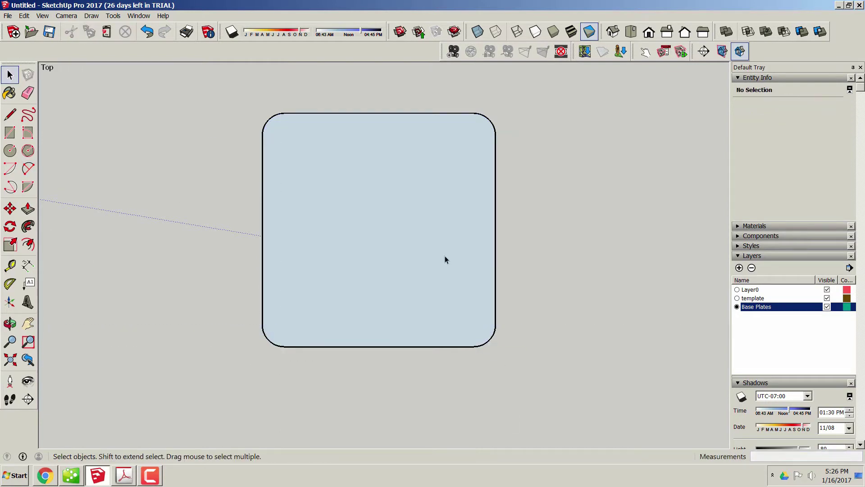
# Offset the rounded square's outline .25" inward and delete the inner face to leave a tube profile.
pyautogui.hotkey('ctrl', 'a')
pyautogui.click(30, 243)
pyautogui.click(367, 346)
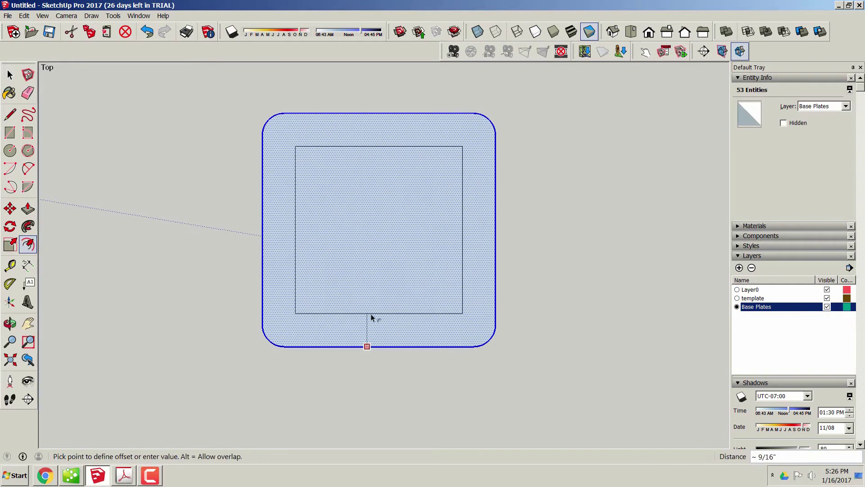
pyautogui.write('.25')
pyautogui.press('Return')
pyautogui.press('space')
pyautogui.click(356, 260)
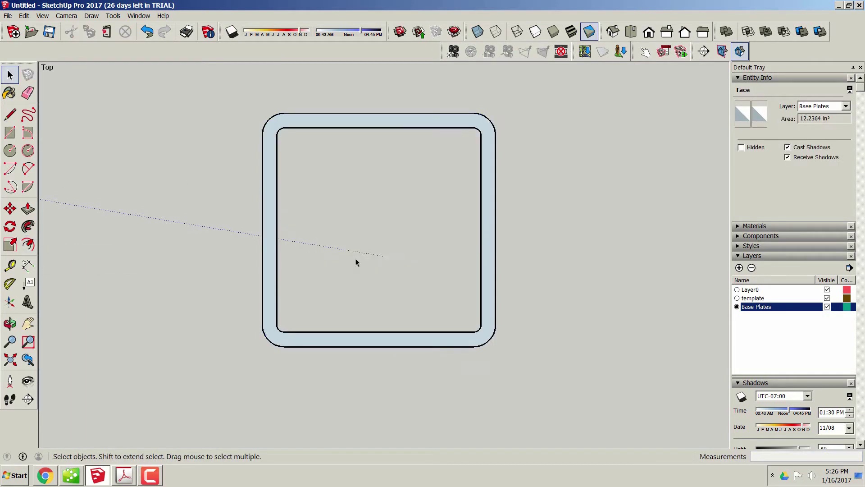
# Make the whole rounded tube profile a group.
pyautogui.tripleClick(363, 341)
pyautogui.rightClick(365, 339)
pyautogui.click(391, 251)
# Paste two copies of the tube profile group in a row to the left of the original.
pyautogui.scroll(-6, 545, 299)
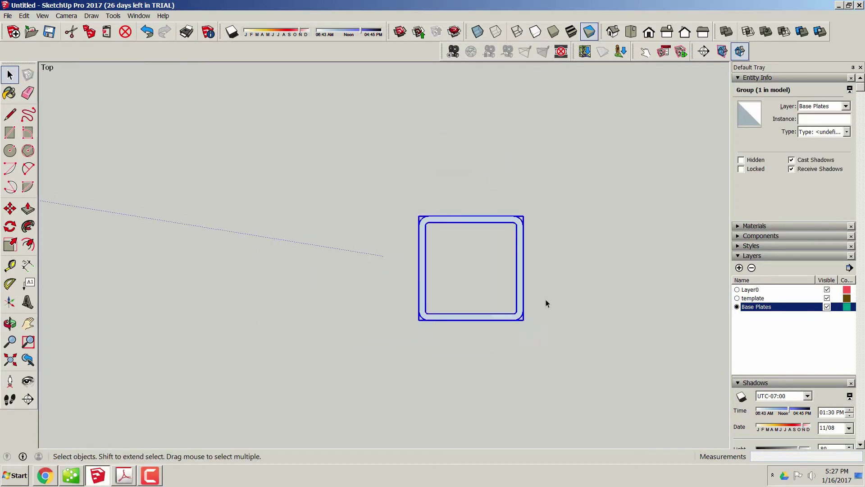
pyautogui.hotkey('ctrl', 'c')
pyautogui.hotkey('ctrl', 'v')
pyautogui.click(431, 307)
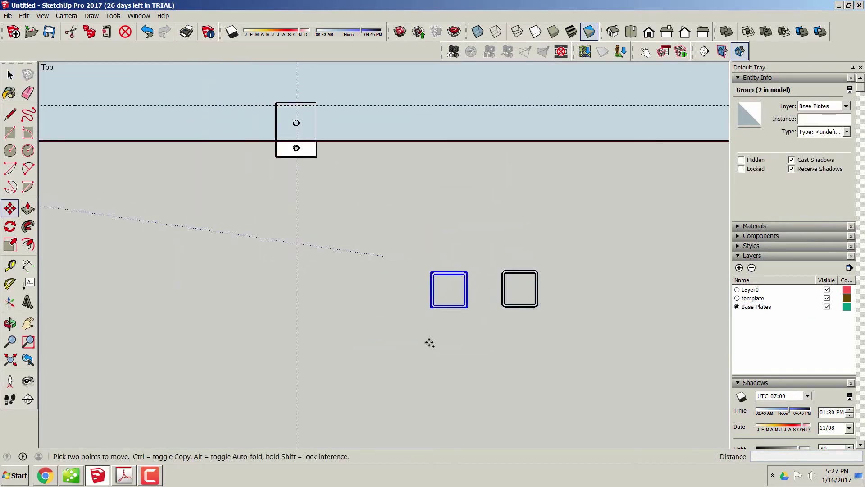
pyautogui.hotkey('ctrl', 'v')
pyautogui.click(369, 308)
pyautogui.click(9, 75)
# Explode the rightmost tube profile group into loose geometry.
pyautogui.click(548, 318)
pyautogui.click(536, 306)
pyautogui.rightClick(536, 308)
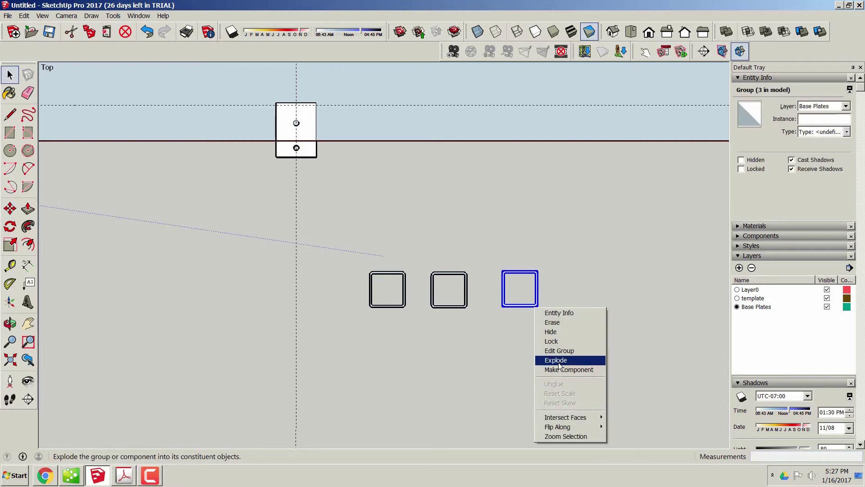
pyautogui.click(559, 360)
pyautogui.rightClick(516, 305)
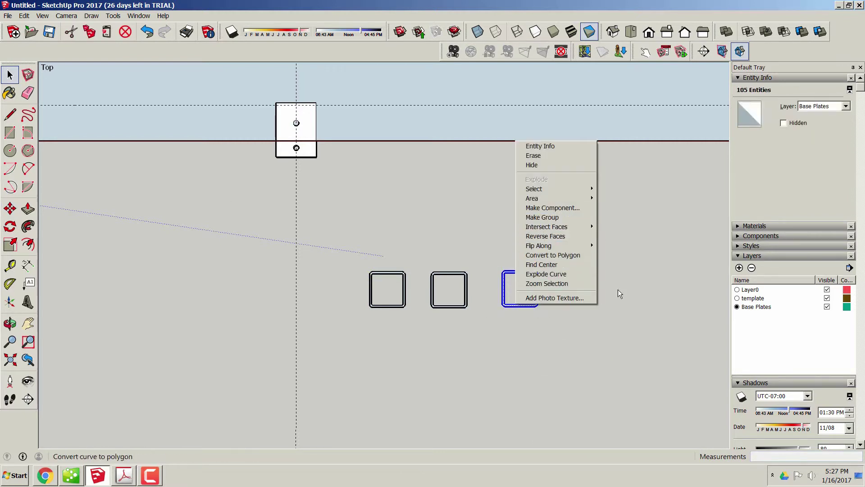
pyautogui.click(577, 320)
pyautogui.click(543, 302)
pyautogui.click(631, 305)
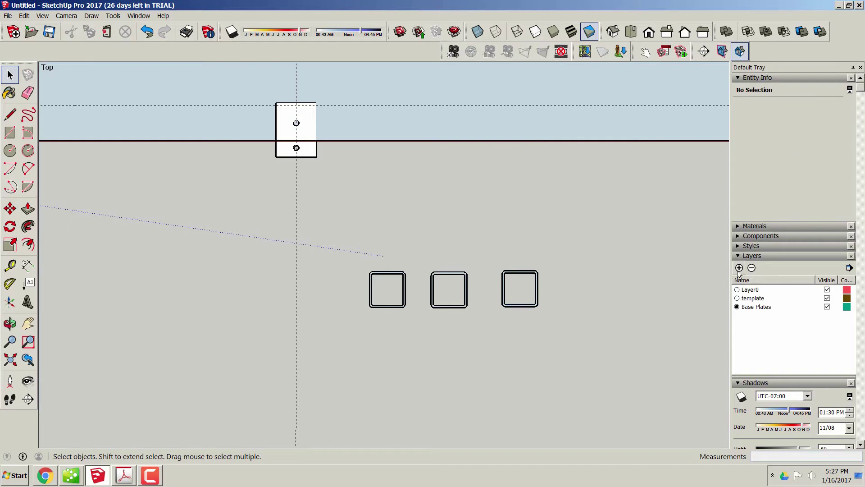
# Add a layer named Legs and make the rightmost tube profile a component named Legs.
pyautogui.click(740, 267)
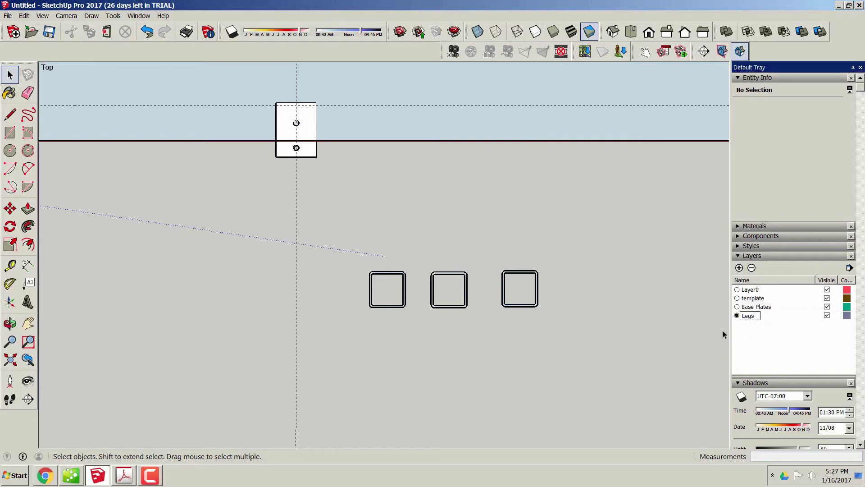
pyautogui.tripleClick(537, 300)
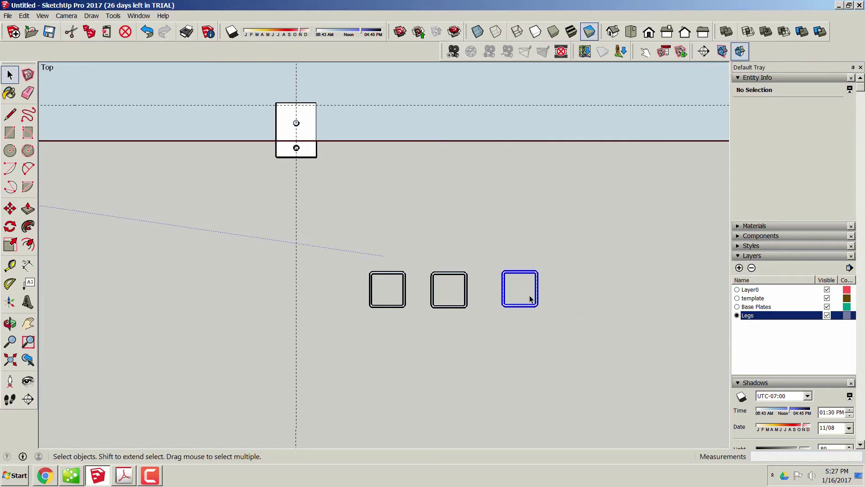
pyautogui.rightClick(537, 302)
pyautogui.click(569, 207)
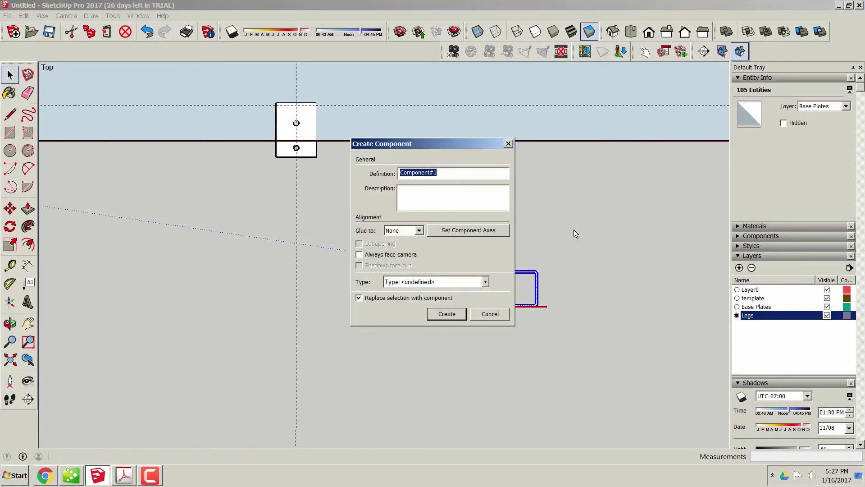
pyautogui.click(447, 314)
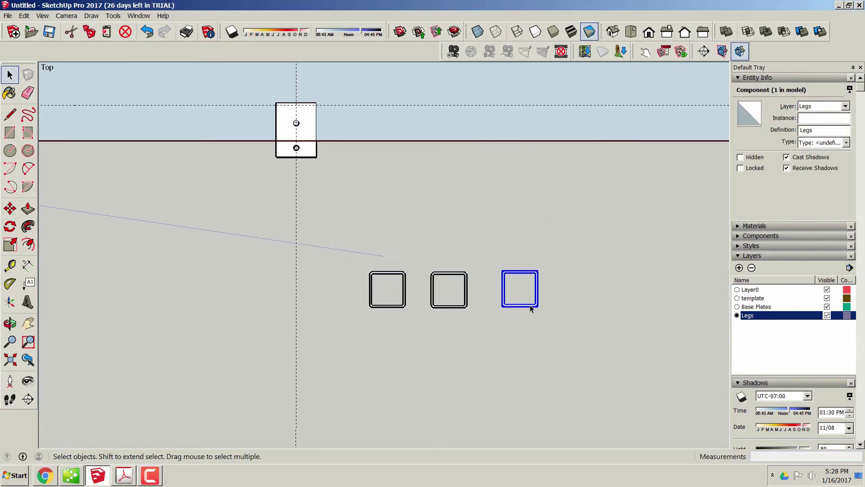
# Move the Legs profile onto the front middle base plate and paste a copy at the front right base plate's guide intersection.
pyautogui.press('m')
pyautogui.press('q')
pyautogui.press('m')
pyautogui.click(521, 270)
pyautogui.scroll(-3, 437, 187)
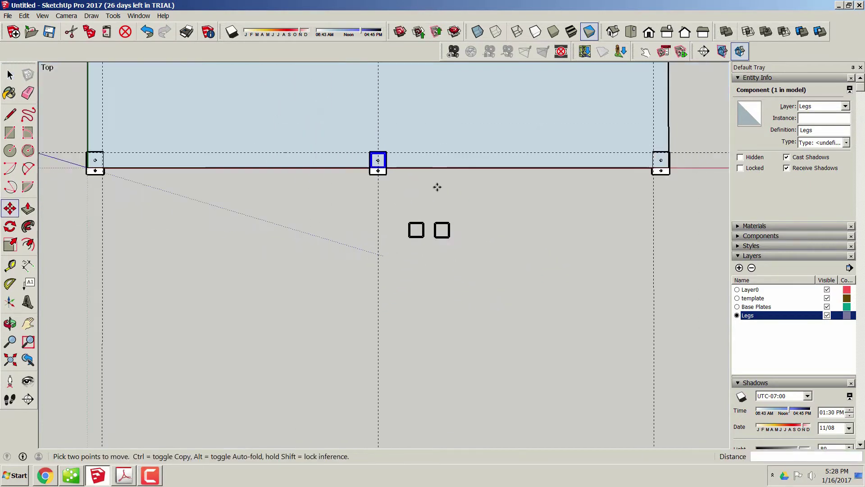
pyautogui.hotkey('ctrl', 'v')
pyautogui.scroll(5, 653, 162)
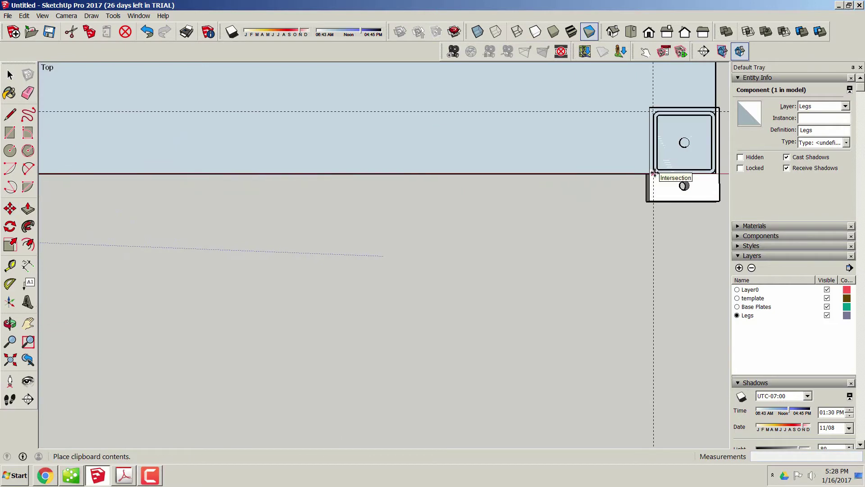
pyautogui.click(655, 174)
# Paste a copy of the Legs component onto the front left base plate, aligned with the template's corner.
pyautogui.scroll(-10, 307, 253)
pyautogui.keyDown('shift'); pyautogui.moveTo(137, 265); pyautogui.dragTo(603, 312, button='middle'); pyautogui.keyUp('shift')
pyautogui.hotkey('ctrl', 'v')
pyautogui.scroll(1, 310, 278)
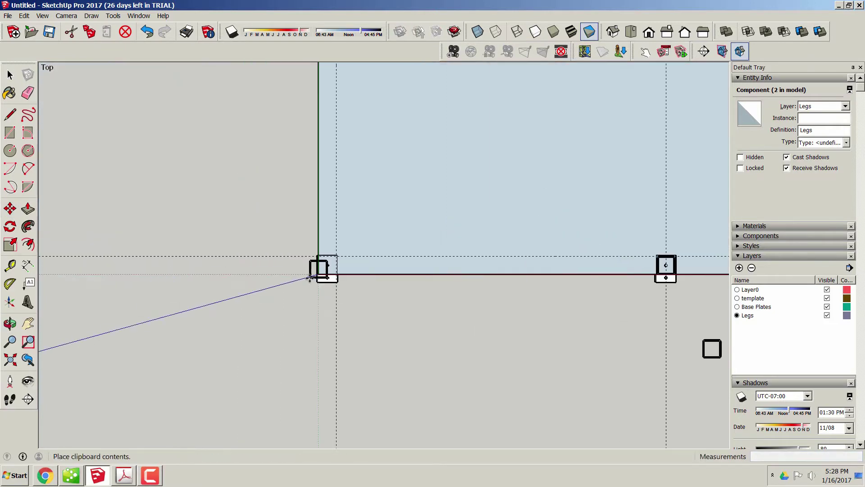
pyautogui.scroll(5, 320, 270)
pyautogui.click(315, 293)
# Paste a copy of the Legs component onto the rear left base plate, aligned with the guide.
pyautogui.scroll(-4, 574, 224)
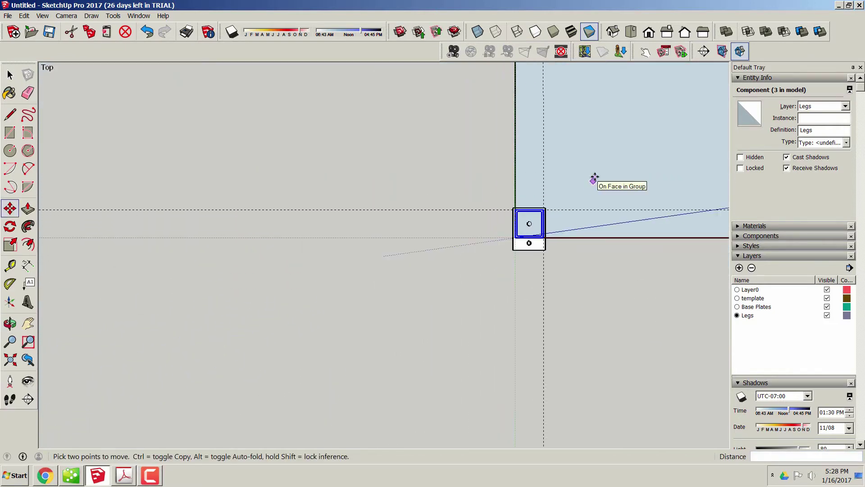
pyautogui.keyDown('shift'); pyautogui.moveTo(629, 131); pyautogui.dragTo(467, 408, button='middle'); pyautogui.keyUp('shift')
pyautogui.keyDown('shift'); pyautogui.moveTo(472, 127); pyautogui.dragTo(439, 379, button='middle'); pyautogui.keyUp('shift')
pyautogui.hotkey('ctrl', 'v')
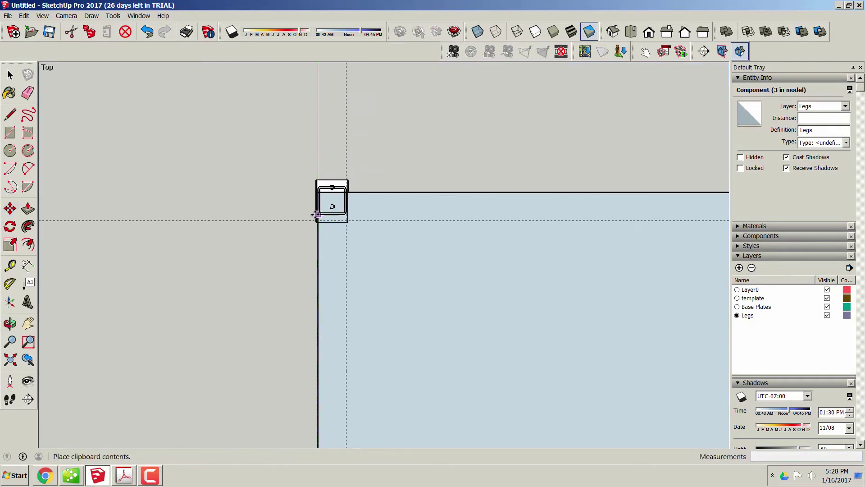
pyautogui.scroll(4, 316, 215)
pyautogui.click(324, 234)
# Paste a copy of the Legs component onto the rear middle base plate and align it with the template edge.
pyautogui.keyDown('shift'); pyautogui.moveTo(598, 315); pyautogui.dragTo(279, 263, button='middle'); pyautogui.keyUp('shift')
pyautogui.scroll(-5, 343, 267)
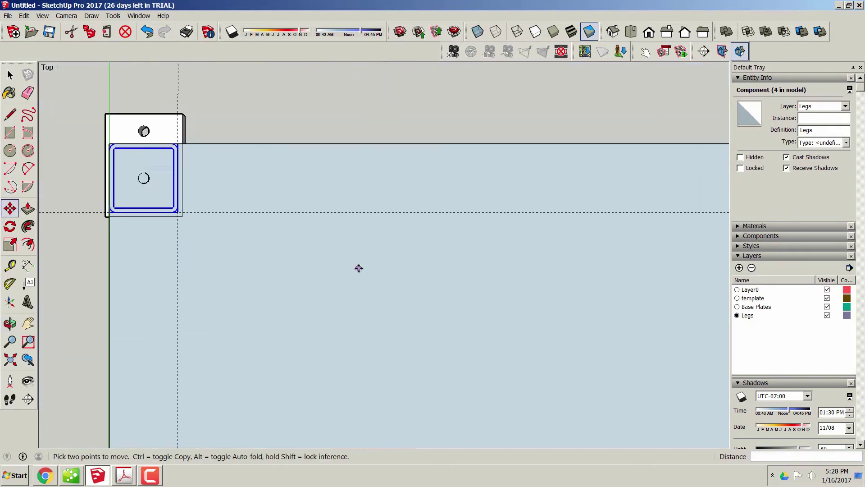
pyautogui.keyDown('shift'); pyautogui.moveTo(678, 309); pyautogui.dragTo(288, 307, button='middle'); pyautogui.keyUp('shift')
pyautogui.scroll(6, 429, 253)
pyautogui.hotkey('ctrl', 'v')
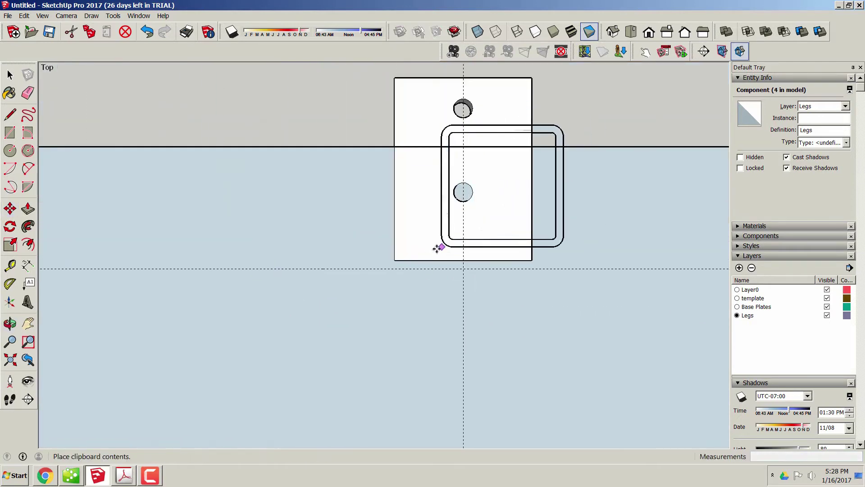
pyautogui.click(407, 260)
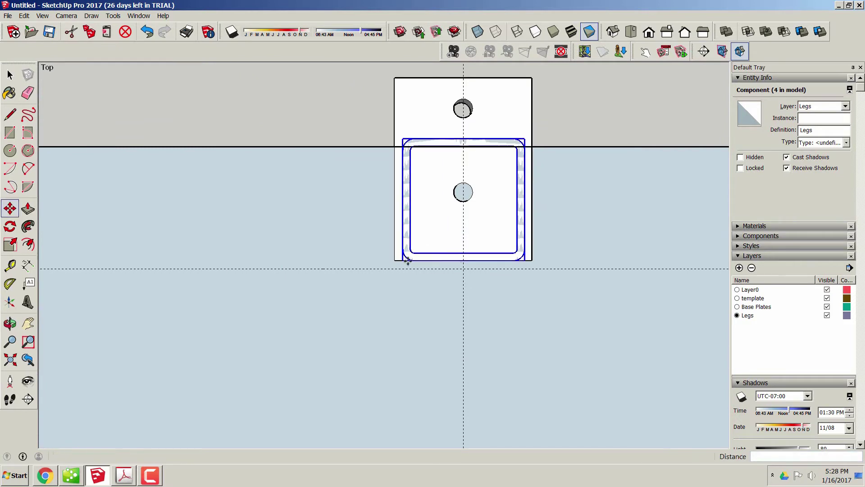
pyautogui.click(462, 260)
pyautogui.click(458, 261)
# Paste a copy of the Legs component onto the rear right base plate at the guide intersection.
pyautogui.scroll(-5, 624, 276)
pyautogui.keyDown('shift'); pyautogui.moveTo(680, 325); pyautogui.dragTo(242, 305, button='middle'); pyautogui.keyUp('shift')
pyautogui.scroll(-3, 640, 307)
pyautogui.keyDown('shift'); pyautogui.moveTo(676, 347); pyautogui.dragTo(434, 373, button='middle'); pyautogui.keyUp('shift')
pyautogui.scroll(8, 519, 295)
pyautogui.hotkey('ctrl', 'v')
pyautogui.click(426, 281)
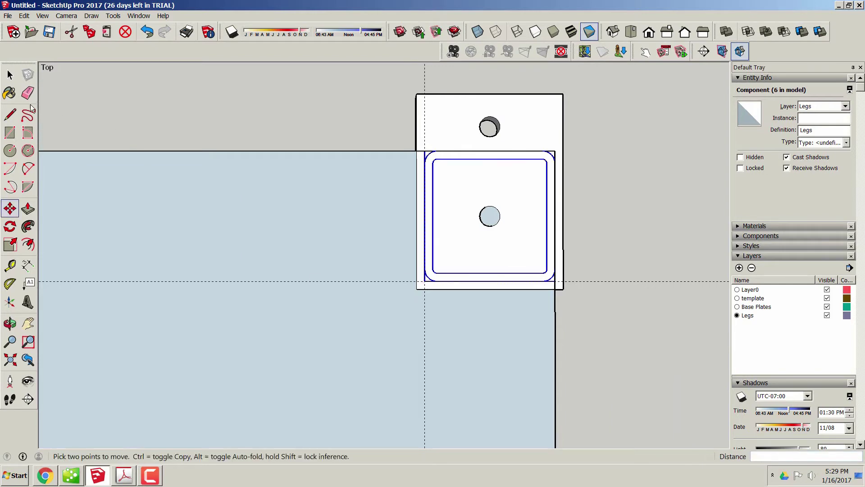
# Open the rear right Legs component for editing and push/pull its tube wall face up 2' 2 1/2".
pyautogui.press('space')
pyautogui.moveTo(546, 286); pyautogui.dragTo(551, 185, button='middle')
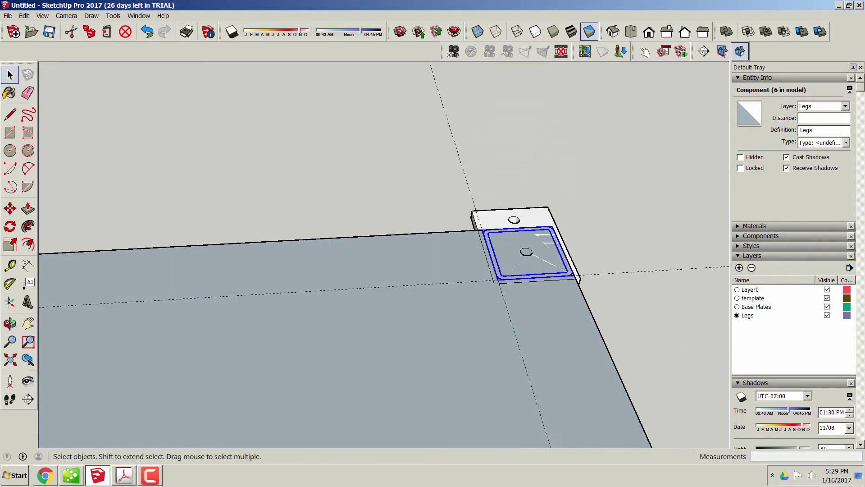
pyautogui.click(560, 276)
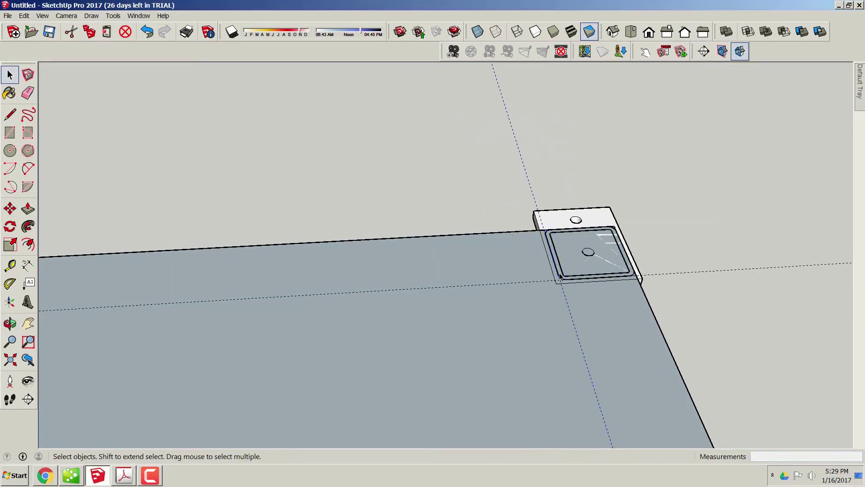
pyautogui.click(27, 210)
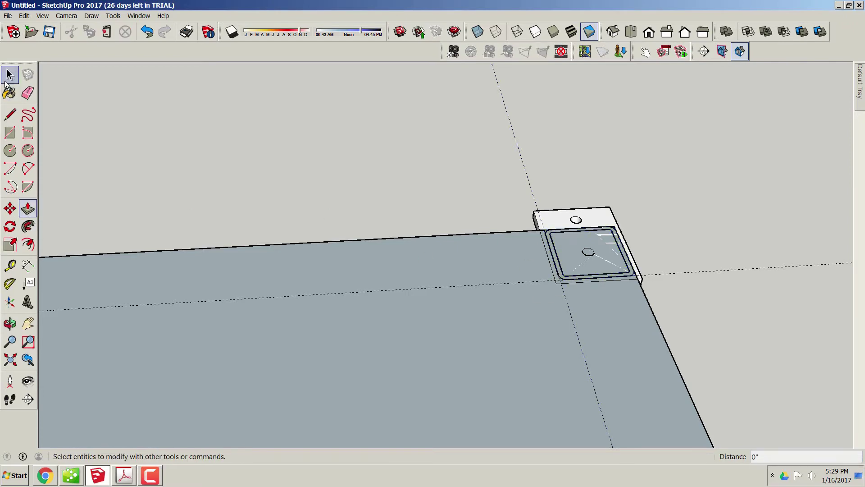
pyautogui.click(7, 80)
pyautogui.doubleClick(560, 270)
pyautogui.scroll(4, 559, 266)
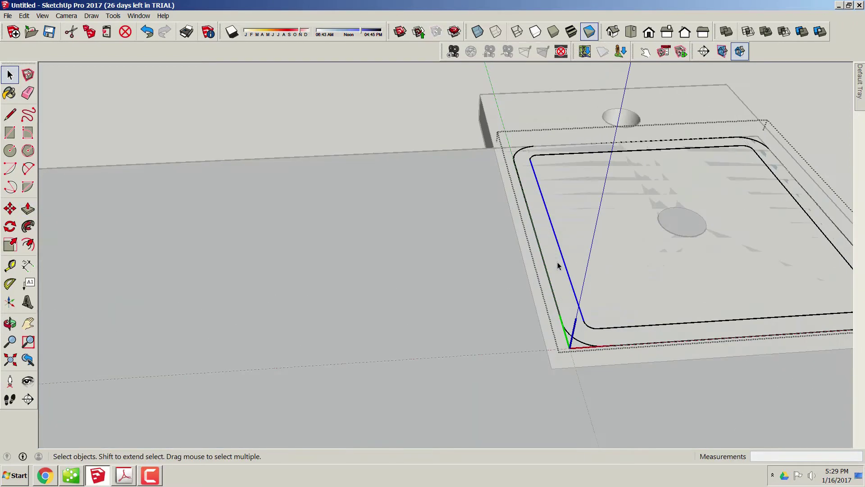
pyautogui.click(555, 265)
pyautogui.press('p')
pyautogui.click(567, 293)
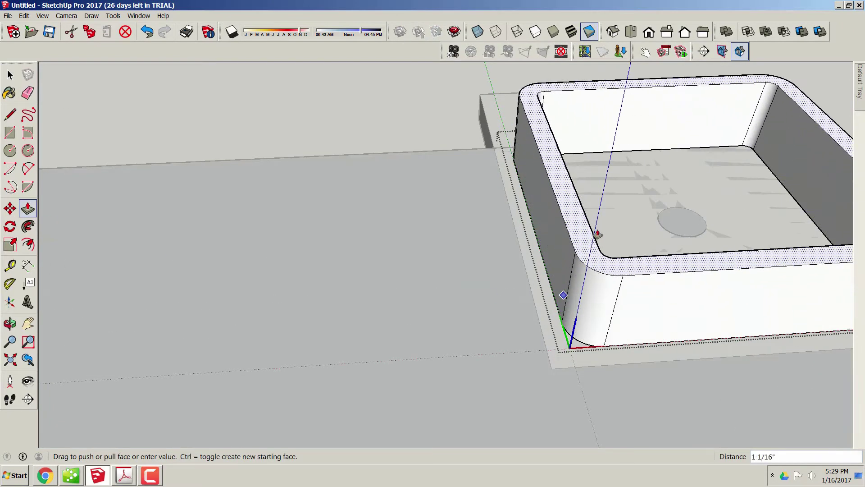
pyautogui.press('Return')
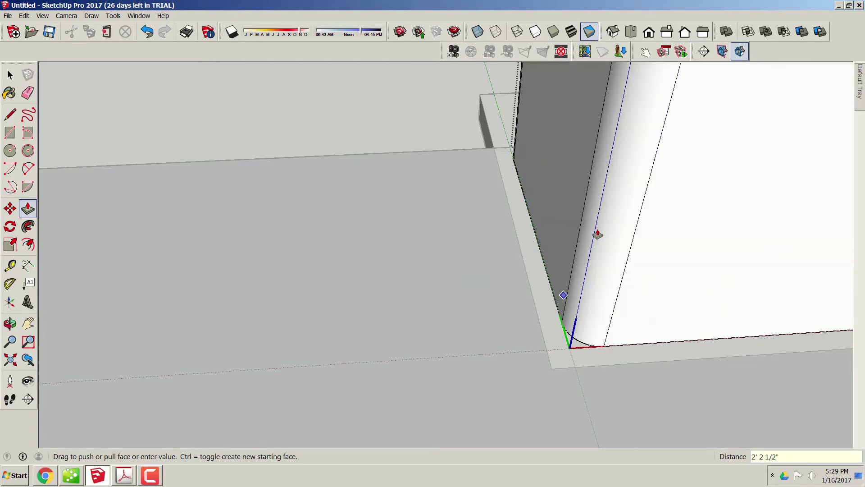
pyautogui.scroll(-5, 595, 232)
pyautogui.scroll(-2, 222, 267)
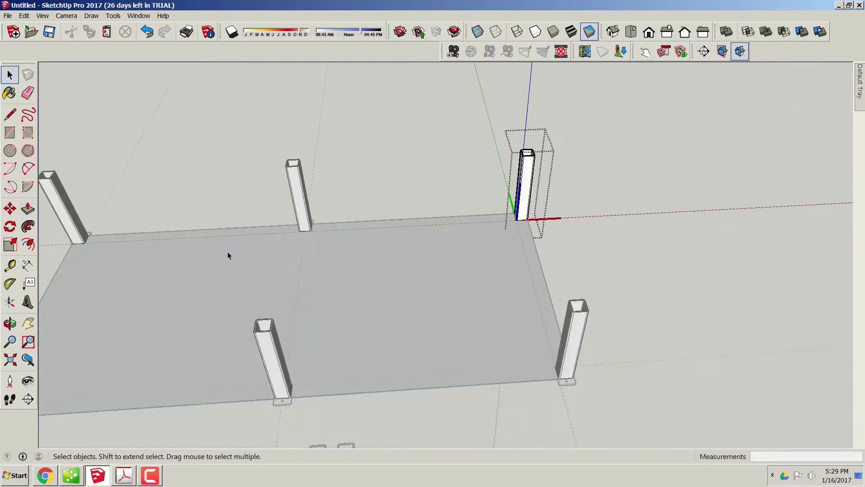
# Close the component and move the front middle leg 4" inward from the template's edge.
pyautogui.keyDown('shift'); pyautogui.moveTo(222, 266); pyautogui.dragTo(374, 232, button='middle'); pyautogui.keyUp('shift')
pyautogui.click(619, 34)
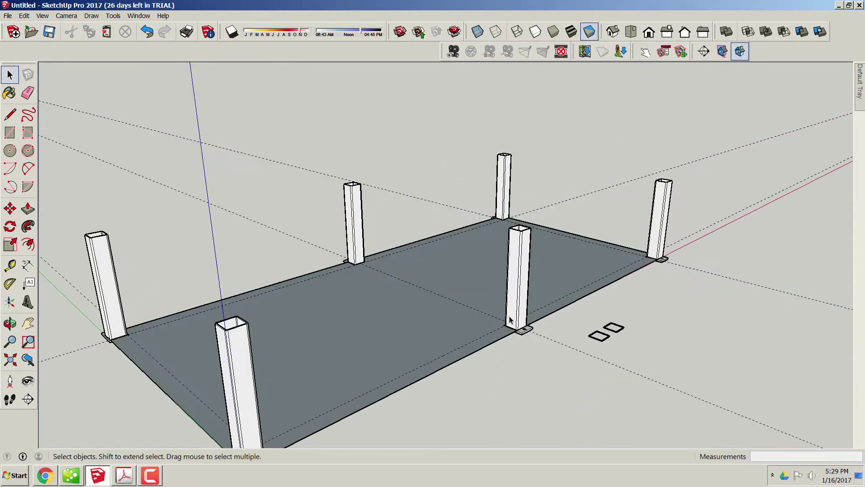
pyautogui.scroll(6, 572, 371)
pyautogui.rightClick(571, 369)
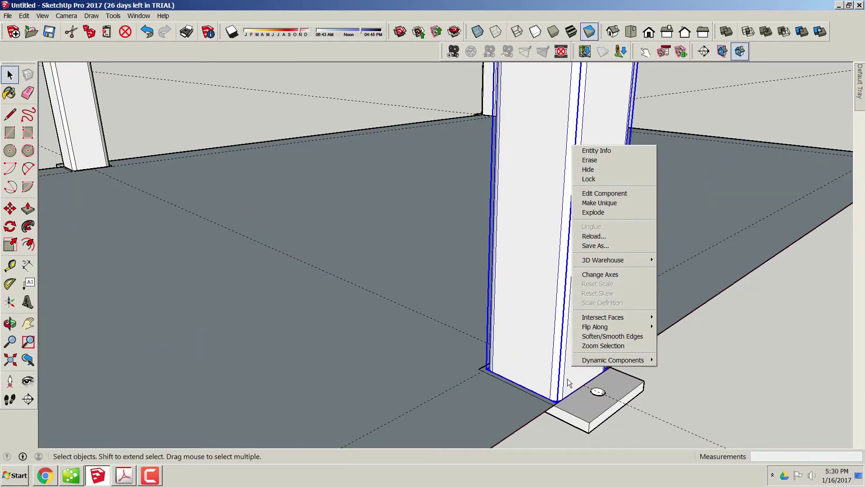
pyautogui.press('Escape')
pyautogui.press('m')
pyautogui.click(585, 387)
pyautogui.click(509, 352)
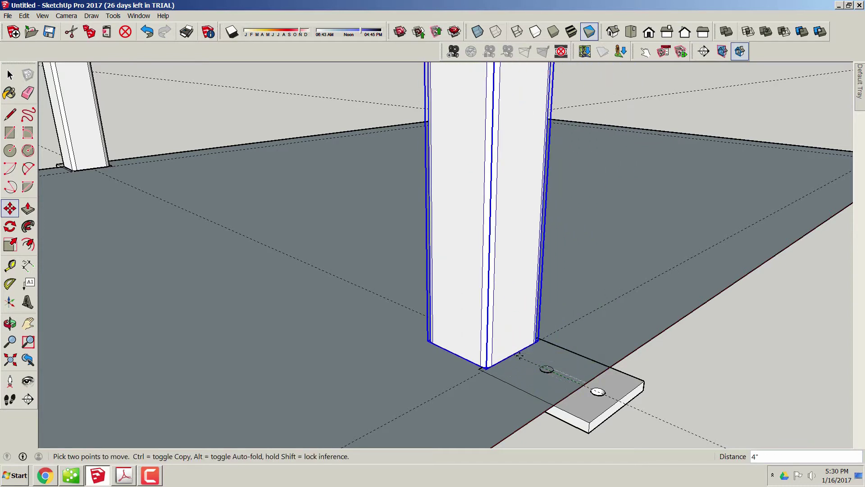
# Move the front middle base plate inward so that it sits under its relocated leg.
pyautogui.press('Escape')
pyautogui.press('Escape')
pyautogui.click(617, 398)
pyautogui.click(530, 358)
pyautogui.moveTo(530, 357); pyautogui.dragTo(401, 360, button='middle')
pyautogui.scroll(-1, 660, 389)
# Move the rear middle leg inward from the template's edge to the inner end of its base plate.
pyautogui.scroll(5, 592, 304)
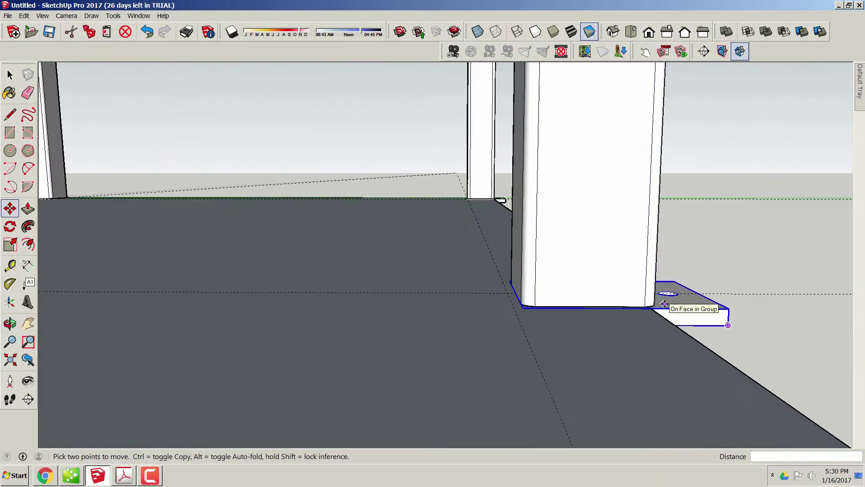
pyautogui.moveTo(663, 304); pyautogui.dragTo(618, 347, button='middle')
pyautogui.click(620, 349)
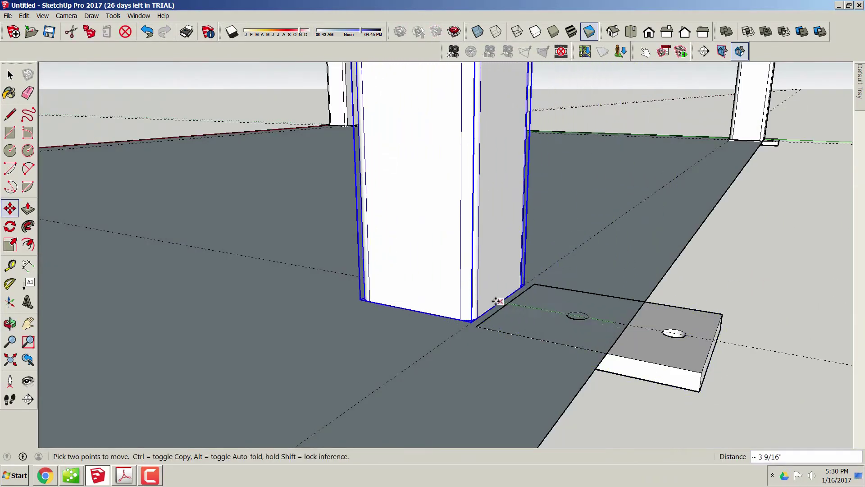
pyautogui.click(477, 320)
# Move the rear middle base plate inward so that it sits under its relocated leg.
pyautogui.click(712, 340)
pyautogui.click(558, 313)
pyautogui.moveTo(558, 313); pyautogui.dragTo(482, 325, button='middle')
pyautogui.click(560, 288)
pyautogui.click(560, 288)
pyautogui.scroll(-6, 617, 301)
pyautogui.moveTo(612, 301); pyautogui.dragTo(516, 342, button='middle')
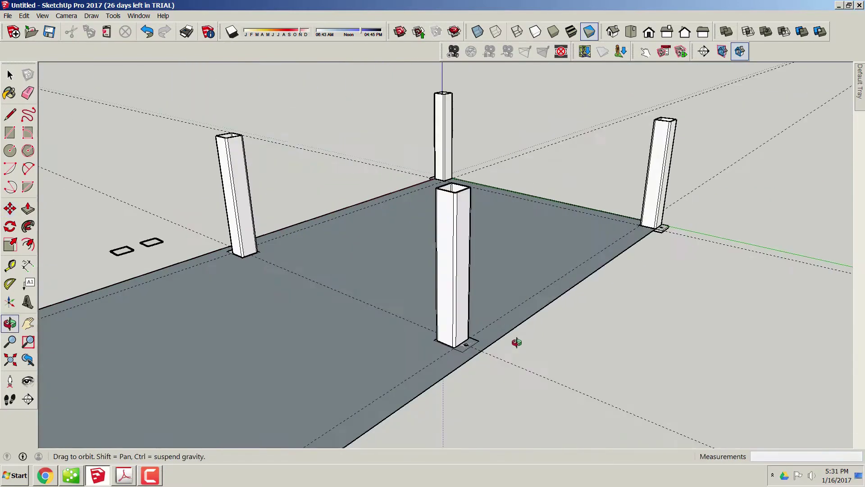
# Add a new layer after the Legs layer, leaving the spare tube profiles deselected.
pyautogui.press('space')
pyautogui.click(631, 32)
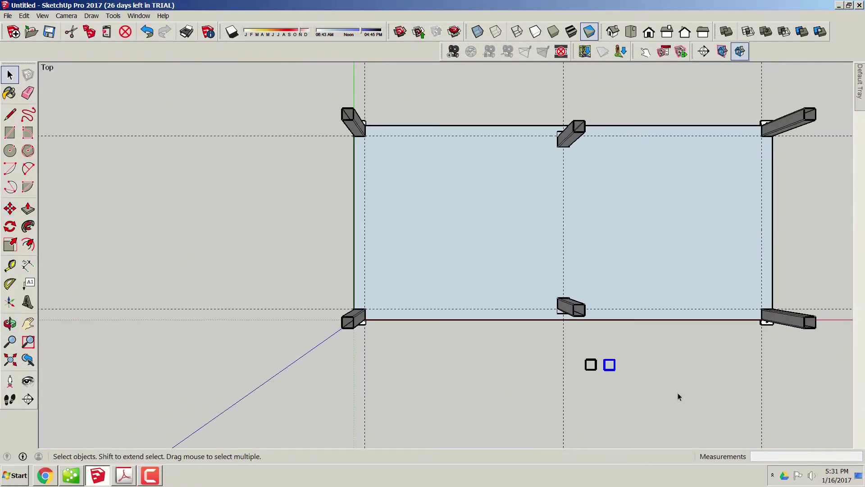
pyautogui.moveTo(691, 392); pyautogui.dragTo(645, 288, button='middle')
pyautogui.keyDown('shift'); pyautogui.moveTo(717, 383); pyautogui.dragTo(518, 350, button='middle'); pyautogui.keyUp('shift')
pyautogui.moveTo(860, 85)
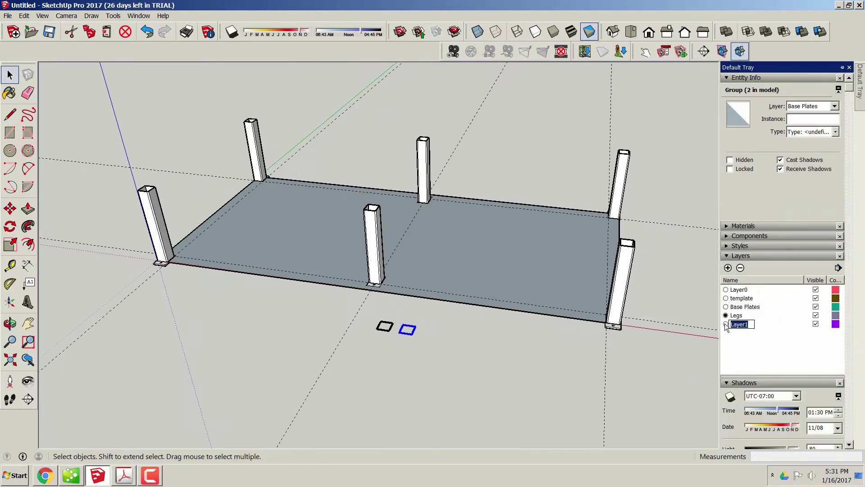
pyautogui.click(411, 341)
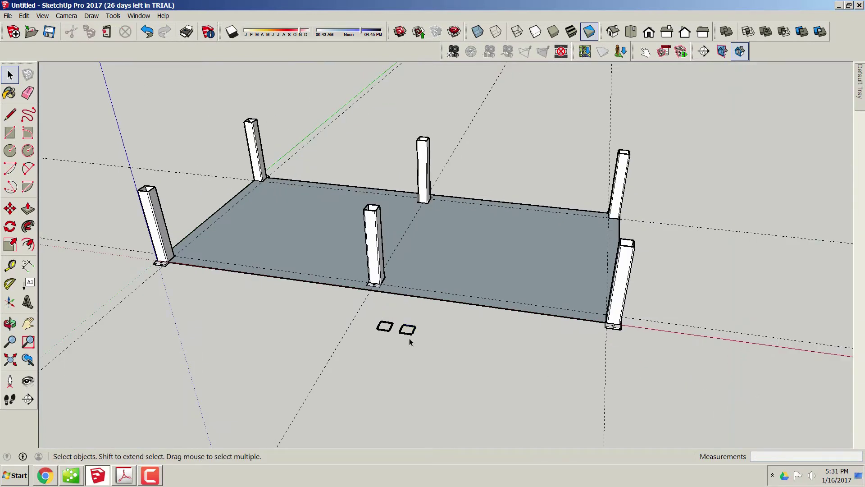
# Explode the right spare tube profile group and make its loose geometry a component.
pyautogui.scroll(5, 412, 336)
pyautogui.moveTo(442, 348); pyautogui.dragTo(396, 317)
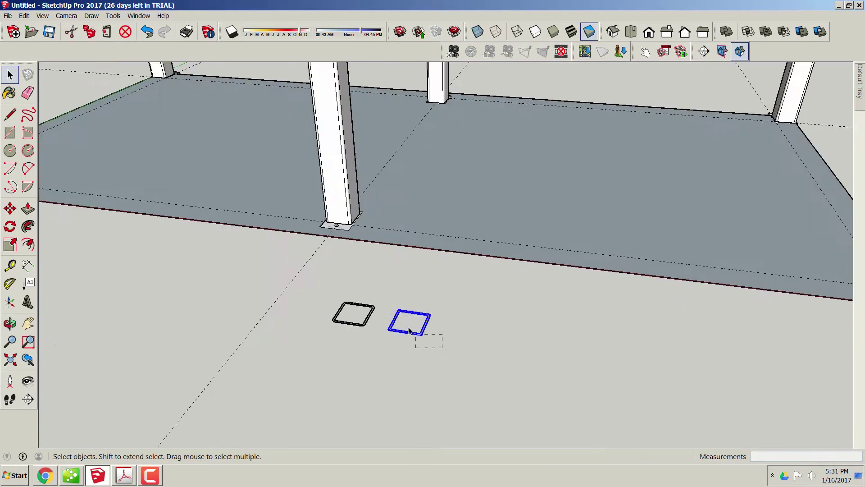
pyautogui.rightClick(418, 334)
pyautogui.click(441, 249)
pyautogui.rightClick(419, 332)
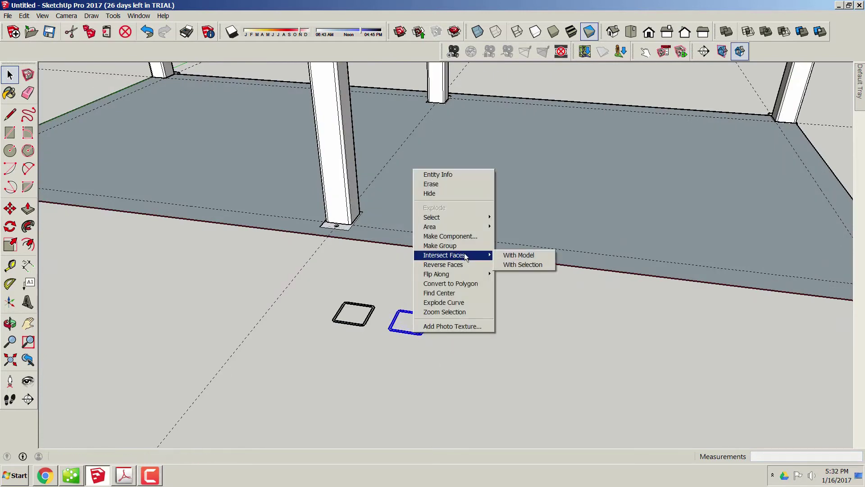
pyautogui.press('Escape')
# Rotate the right spare tube profile upright so that it stands perpendicular to the template's front edge.
pyautogui.press('m')
pyautogui.click(416, 334)
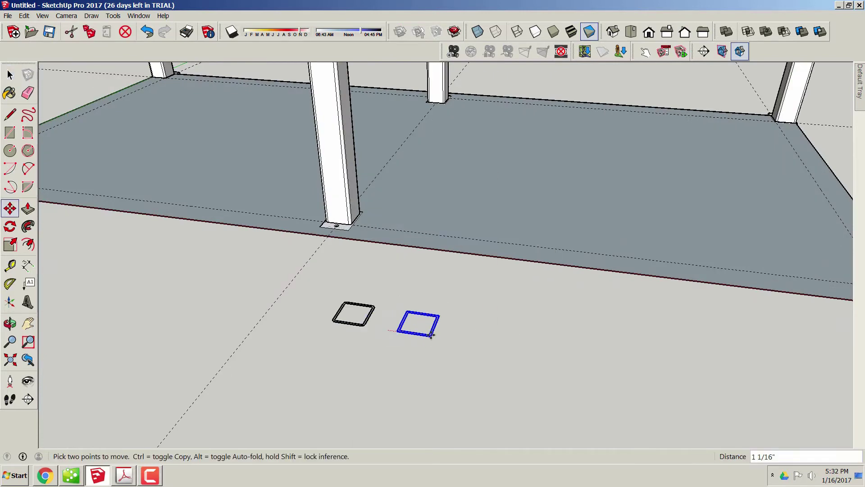
pyautogui.moveTo(632, 390); pyautogui.dragTo(644, 312, button='middle')
pyautogui.scroll(8, 656, 180)
pyautogui.scroll(-3, 676, 274)
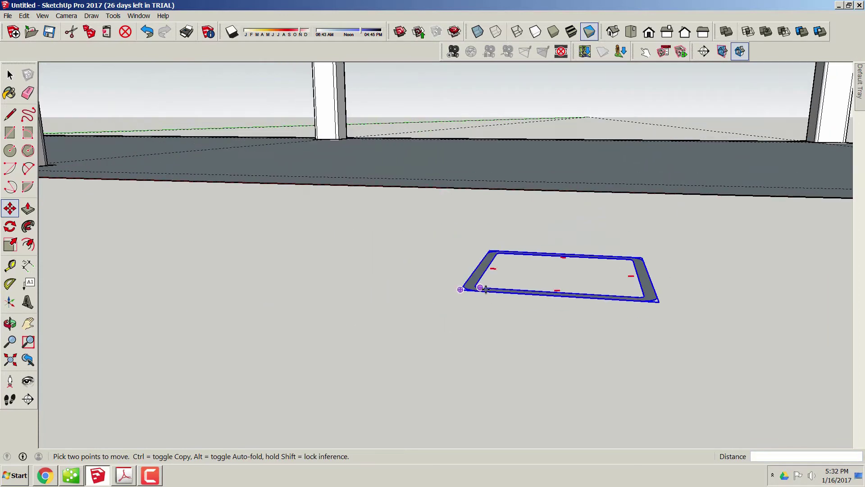
pyautogui.click(626, 300)
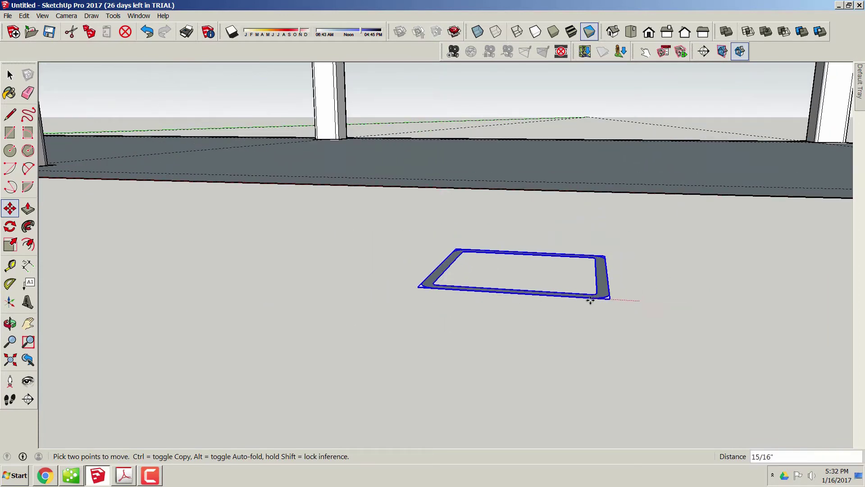
pyautogui.click(586, 294)
pyautogui.click(534, 347)
pyautogui.scroll(-6, 493, 325)
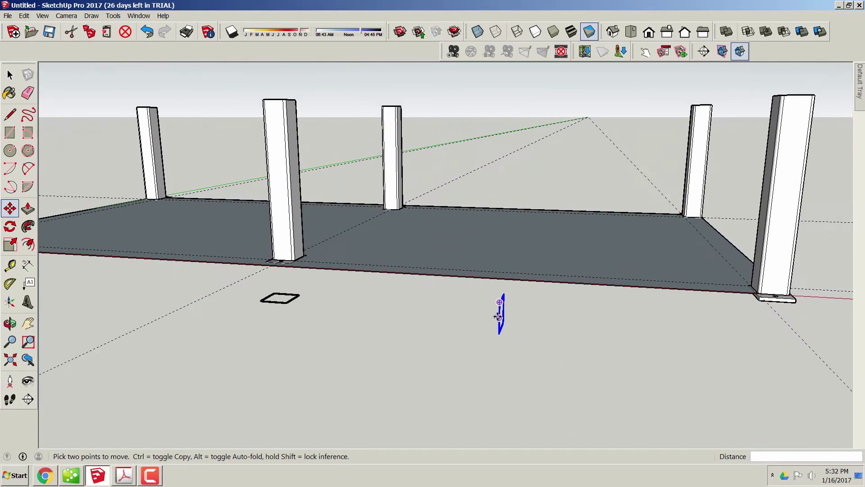
# Open the upright profile for editing and push/pull its face parallel to the template's front edge into a horizontal tube.
pyautogui.keyDown('shift'); pyautogui.moveTo(485, 321); pyautogui.dragTo(699, 352, button='middle'); pyautogui.keyUp('shift')
pyautogui.click(9, 75)
pyautogui.keyDown('shift'); pyautogui.moveTo(566, 358); pyautogui.dragTo(496, 330, button='middle'); pyautogui.keyUp('shift')
pyautogui.scroll(6, 590, 332)
pyautogui.doubleClick(590, 334)
pyautogui.click(28, 208)
pyautogui.click(578, 319)
pyautogui.click(157, 296)
pyautogui.click(10, 75)
# Move the horizontal tube onto the top of the front right leg, aligned with the leg's corner.
pyautogui.scroll(-6, 600, 407)
pyautogui.keyDown('shift'); pyautogui.moveTo(676, 380); pyautogui.dragTo(219, 312, button='middle'); pyautogui.keyUp('shift')
pyautogui.click(219, 343)
pyautogui.click(212, 314)
pyautogui.press('m')
pyautogui.click(215, 313)
pyautogui.press('Escape')
pyautogui.moveTo(479, 121); pyautogui.dragTo(334, 180, button='middle')
pyautogui.click(179, 218)
pyautogui.scroll(5, 369, 162)
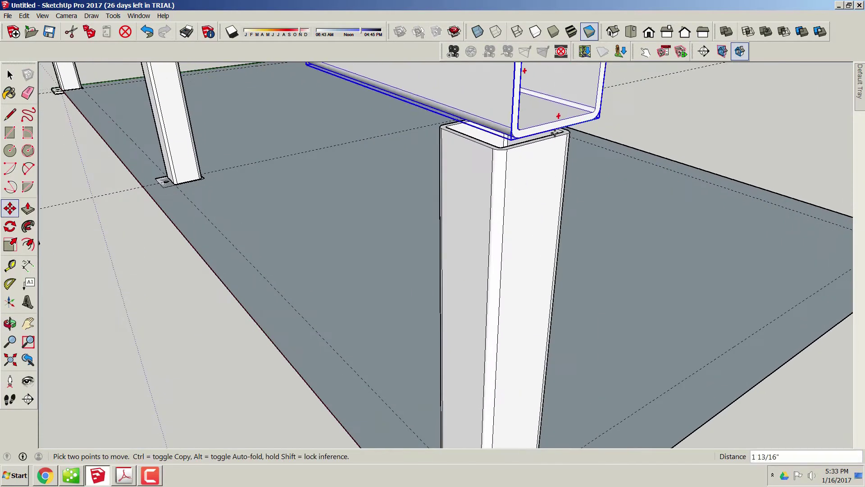
pyautogui.click(583, 141)
# Push/pull the horizontal tube's open end 11' 8 15/16" along the front edge to the front left leg.
pyautogui.moveTo(352, 185); pyautogui.dragTo(636, 244, button='middle')
pyautogui.scroll(-4, 468, 212)
pyautogui.scroll(3, 689, 118)
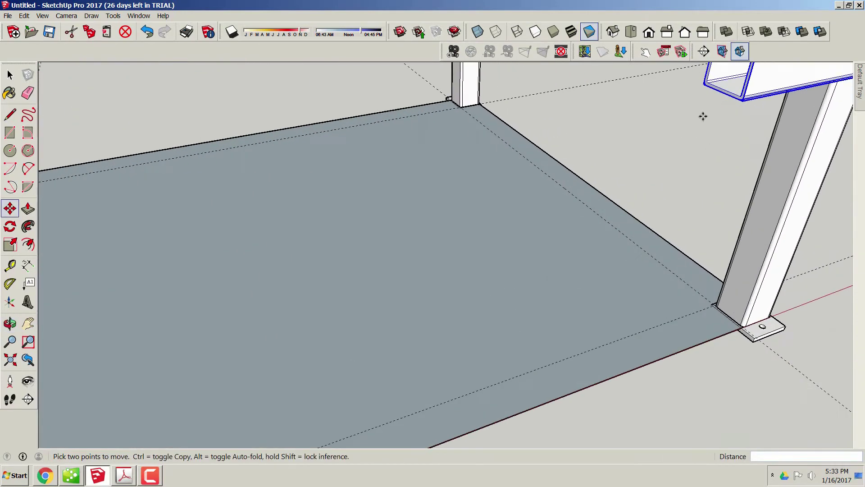
pyautogui.moveTo(690, 118); pyautogui.dragTo(546, 183, button='middle')
pyautogui.press('space')
pyautogui.doubleClick(634, 210)
pyautogui.click(634, 209)
pyautogui.scroll(3, 633, 208)
pyautogui.click(29, 209)
pyautogui.click(668, 230)
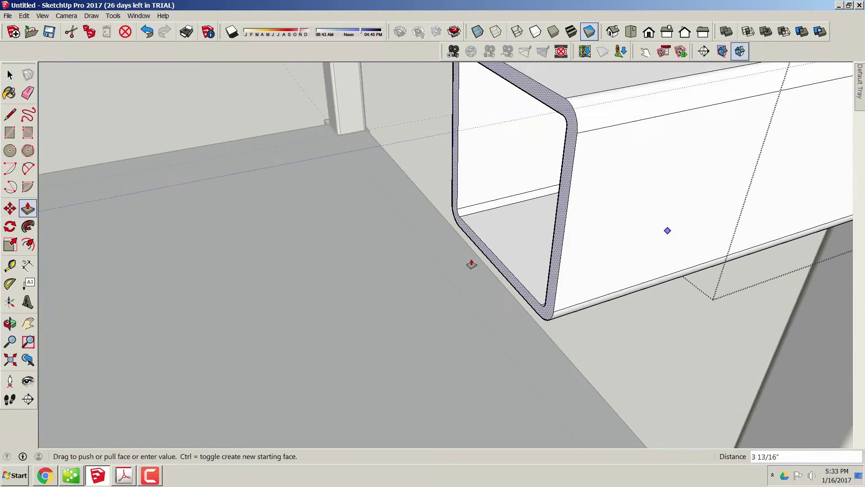
pyautogui.scroll(-6, 260, 321)
pyautogui.moveTo(151, 336); pyautogui.dragTo(360, 295, button='middle')
pyautogui.click(574, 326)
pyautogui.click(10, 75)
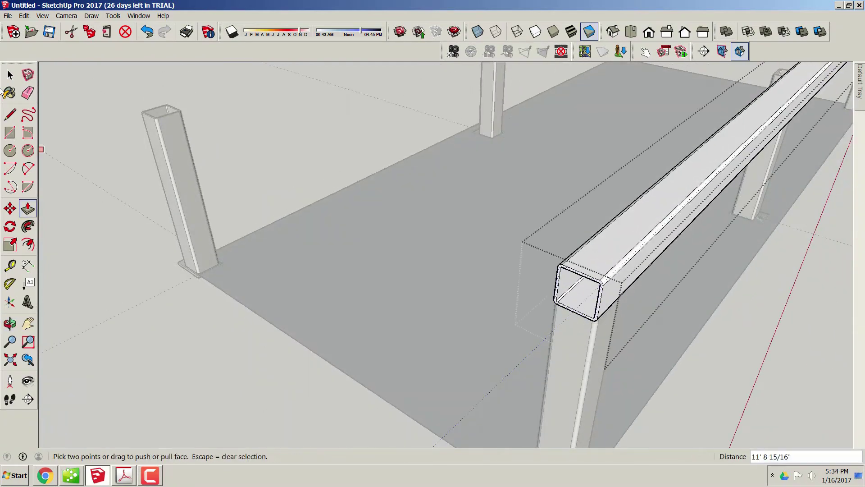
# Finish the horizontal tube's end flush with the front left leg and copy the tube onto the rear row of legs.
pyautogui.click(509, 252)
pyautogui.click(605, 293)
pyautogui.moveTo(604, 293); pyautogui.dragTo(425, 203, button='middle')
pyautogui.press('m')
pyautogui.scroll(3, 402, 218)
pyautogui.moveTo(440, 154); pyautogui.dragTo(416, 345, button='middle')
pyautogui.scroll(-4, 394, 296)
pyautogui.click(10, 74)
pyautogui.click(388, 414)
# Create a horizontal Tape Measure guide above the template's front edge to mark the height of the lower rail.
pyautogui.moveTo(401, 415); pyautogui.dragTo(779, 319, button='middle')
pyautogui.click(649, 32)
pyautogui.click(405, 362)
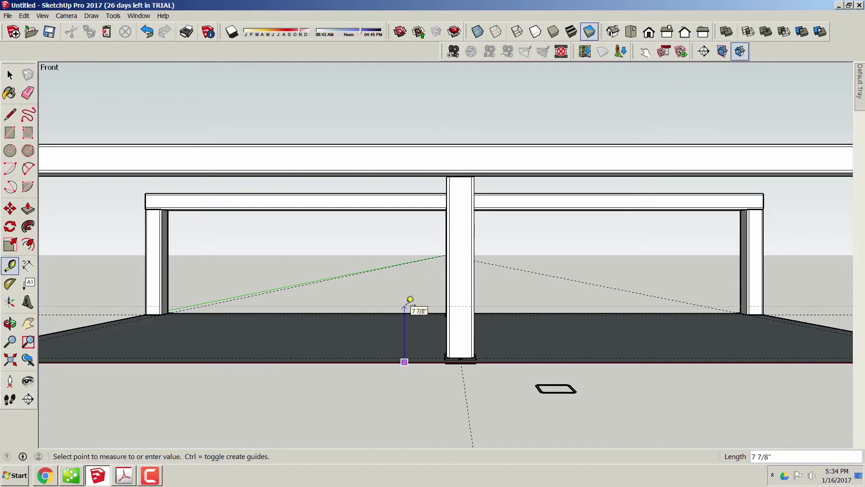
pyautogui.moveTo(400, 298); pyautogui.dragTo(425, 332, button='middle')
pyautogui.press('space')
# Copy the upper front rail and place the copy at the guide height on the front legs as a lower rail.
pyautogui.click(418, 264)
pyautogui.hotkey('ctrl', 'c')
pyautogui.hotkey('ctrl', 'v')
pyautogui.scroll(5, 414, 381)
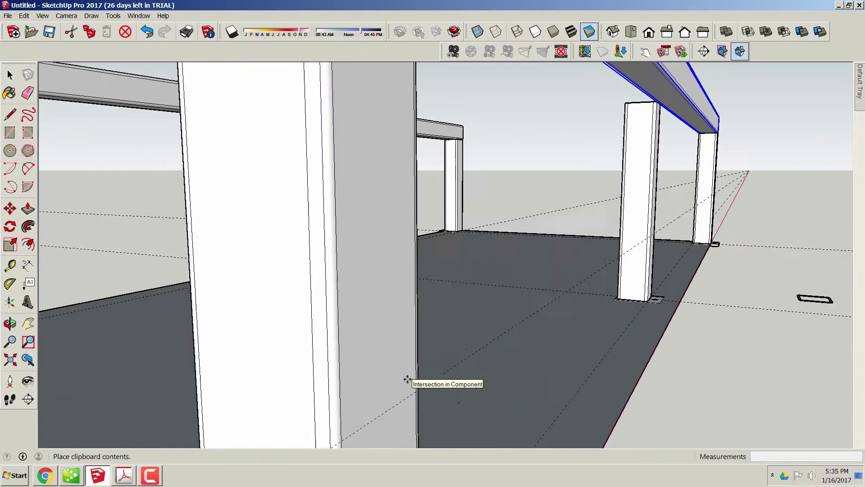
pyautogui.click(419, 390)
pyautogui.moveTo(532, 389); pyautogui.dragTo(465, 374, button='middle')
# Push/pull both ends of the lower front rail back to the inner faces of the end legs.
pyautogui.moveTo(521, 313); pyautogui.dragTo(585, 354, button='middle')
pyautogui.scroll(5, 581, 316)
pyautogui.scroll(2, 415, 263)
pyautogui.press('space')
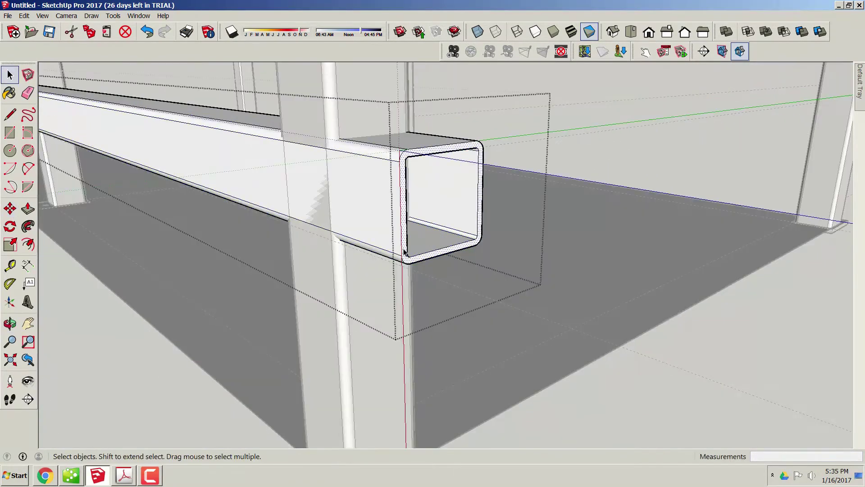
pyautogui.moveTo(402, 250); pyautogui.dragTo(288, 226)
pyautogui.scroll(5, 455, 268)
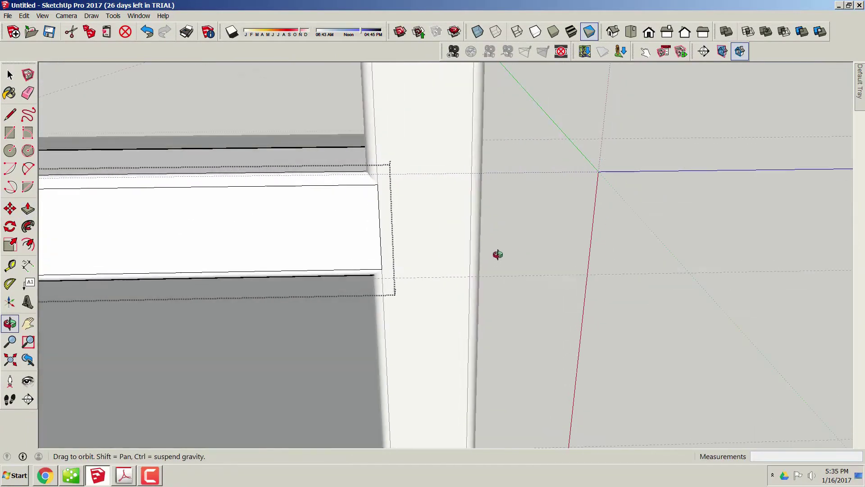
pyautogui.moveTo(369, 162); pyautogui.dragTo(414, 181, button='middle')
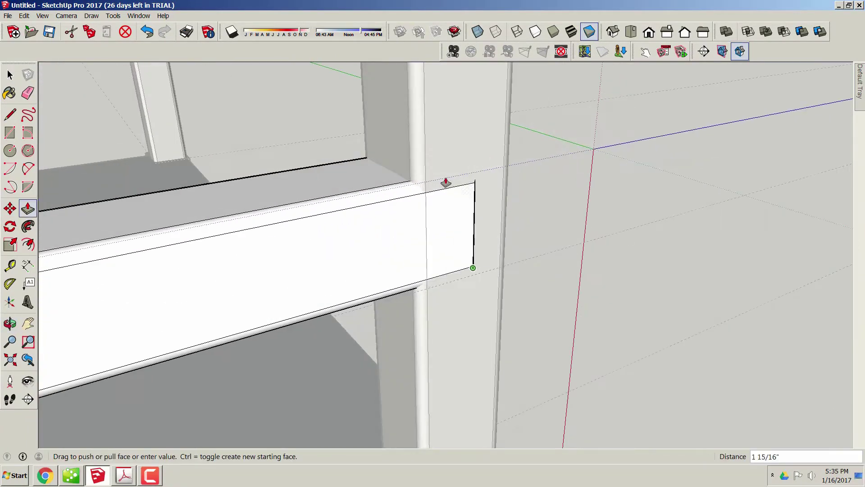
pyautogui.click(404, 166)
pyautogui.press('space')
pyautogui.click(599, 301)
# Copy the lower front rail and place the copy along the rear row of legs.
pyautogui.moveTo(599, 302); pyautogui.dragTo(405, 203, button='middle')
pyautogui.scroll(-4, 786, 408)
pyautogui.moveTo(786, 407); pyautogui.dragTo(342, 397, button='middle')
pyautogui.click(280, 168)
pyautogui.hotkey('ctrl', 'c')
pyautogui.hotkey('ctrl', 'v')
pyautogui.moveTo(788, 178); pyautogui.dragTo(595, 183, button='middle')
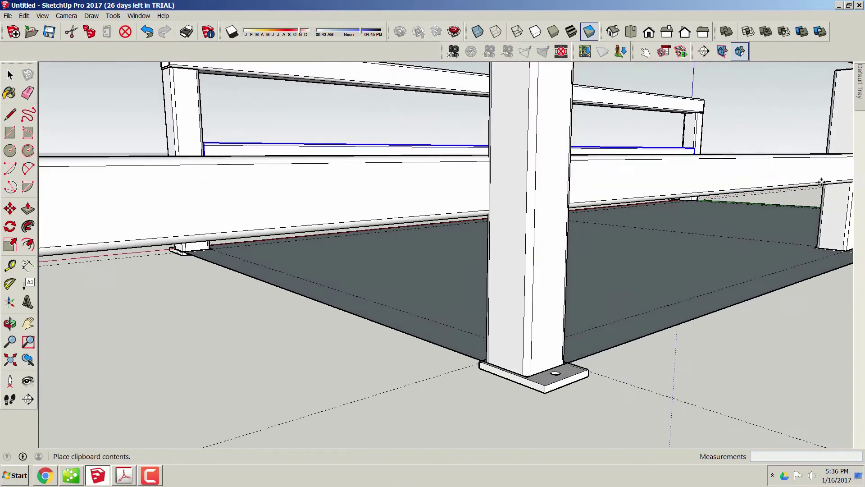
pyautogui.click(826, 176)
pyautogui.click(212, 181)
pyautogui.scroll(-5, 721, 216)
# Move the rear lower rail into line between the rear end legs.
pyautogui.click(717, 219)
pyautogui.click(503, 252)
pyautogui.scroll(2, 681, 192)
pyautogui.moveTo(662, 248); pyautogui.dragTo(383, 237, button='middle')
pyautogui.click(382, 237)
pyautogui.click(595, 242)
pyautogui.moveTo(350, 272); pyautogui.dragTo(376, 208, button='middle')
# Set a 12" height guide with the Tape Measure and move the lower rail to it.
pyautogui.click(10, 266)
pyautogui.click(416, 311)
pyautogui.write('12')
pyautogui.press('space')
pyautogui.press('m')
pyautogui.click(358, 219)
pyautogui.scroll(5, 319, 217)
pyautogui.moveTo(322, 203); pyautogui.dragTo(293, 251, button='middle')
pyautogui.scroll(-6, 441, 299)
# Delete the construction guides around the frame.
pyautogui.click(9, 76)
pyautogui.click(339, 379)
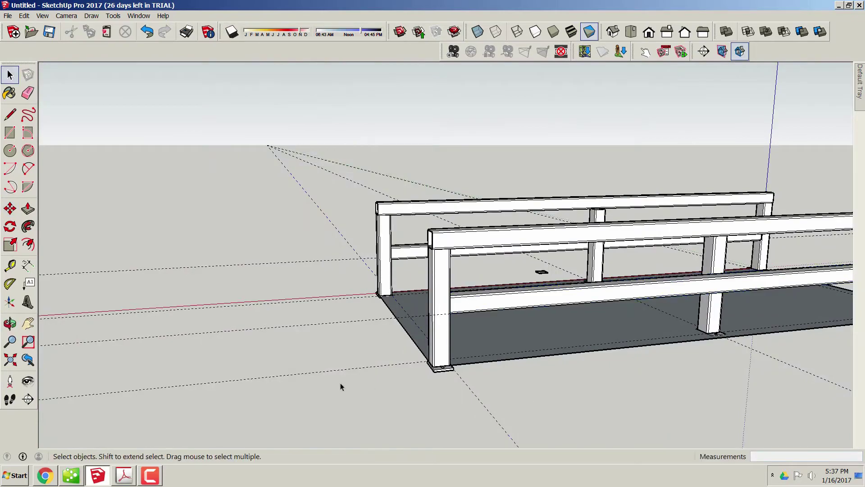
pyautogui.moveTo(340, 382); pyautogui.dragTo(213, 310, button='middle')
pyautogui.scroll(-5, 332, 349)
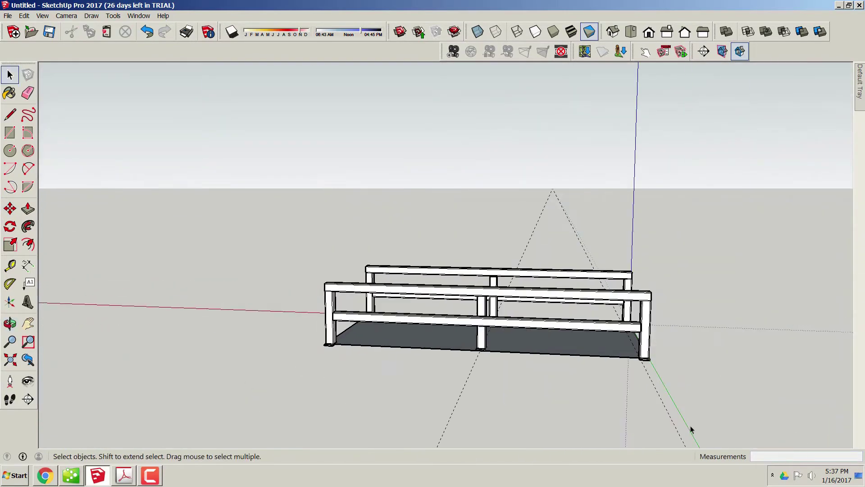
pyautogui.moveTo(549, 339); pyautogui.dragTo(234, 356, button='middle')
pyautogui.moveTo(483, 408); pyautogui.dragTo(451, 417, button='middle')
pyautogui.scroll(7, 476, 386)
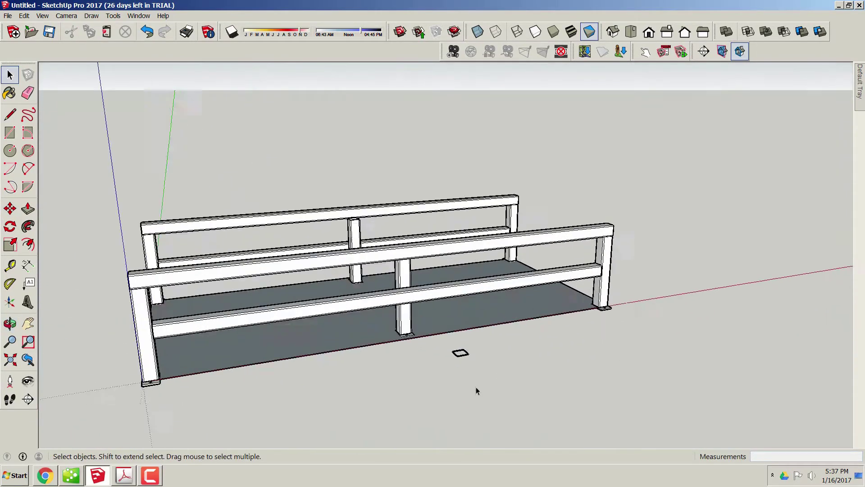
# Add a layer named Cross rails, make it current, and assign the spare tube profile to it.
pyautogui.click(457, 317)
pyautogui.moveTo(860, 86)
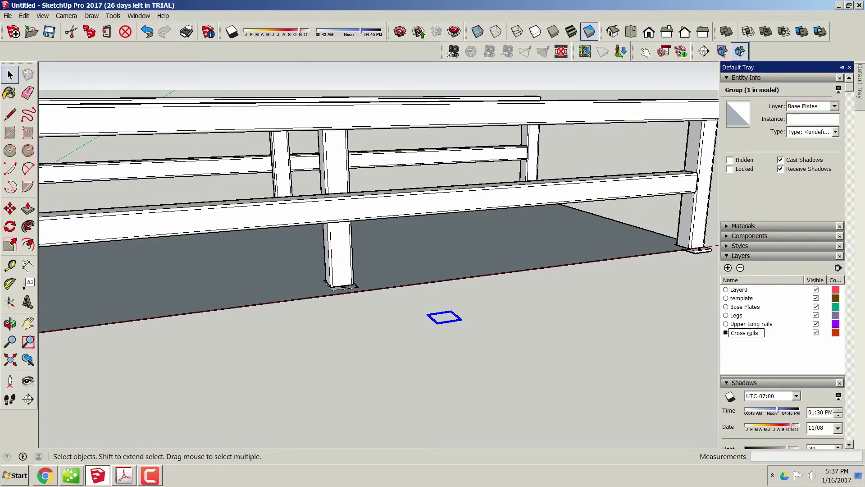
pyautogui.click(640, 332)
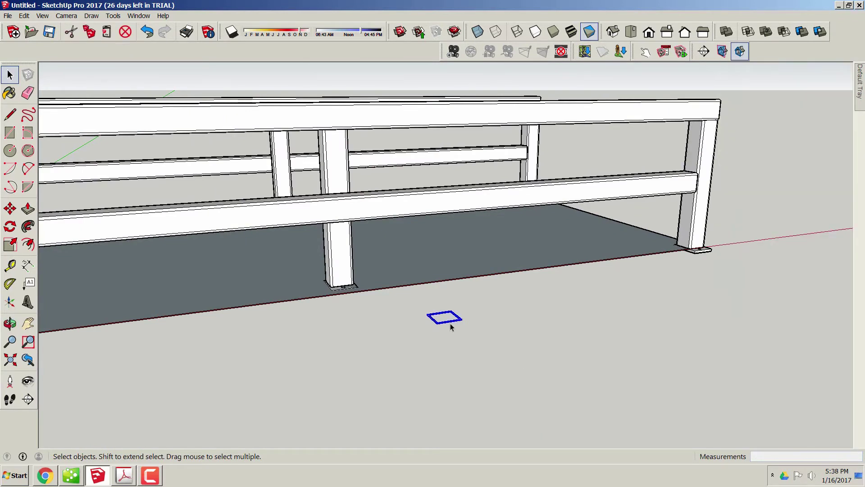
pyautogui.moveTo(859, 87)
pyautogui.click(835, 106)
pyautogui.click(817, 130)
# Rotate the spare tube profile upright and move it clear of the frame beyond the template's front right corner.
pyautogui.scroll(5, 455, 332)
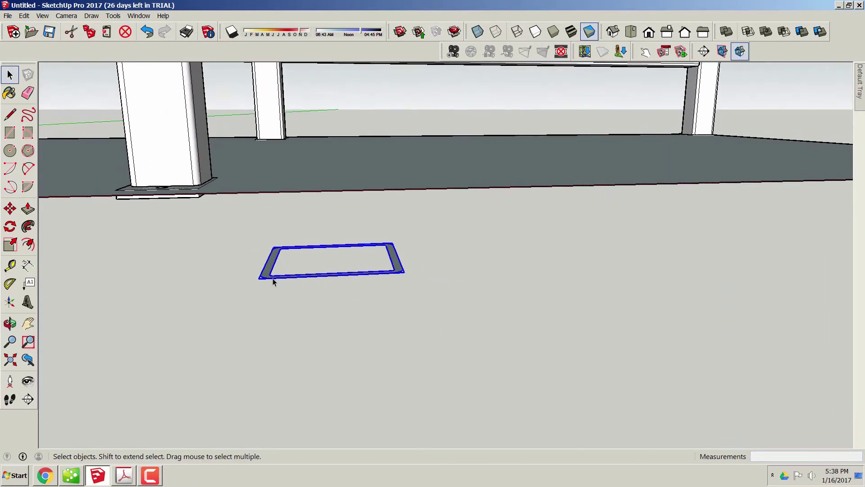
pyautogui.click(387, 274)
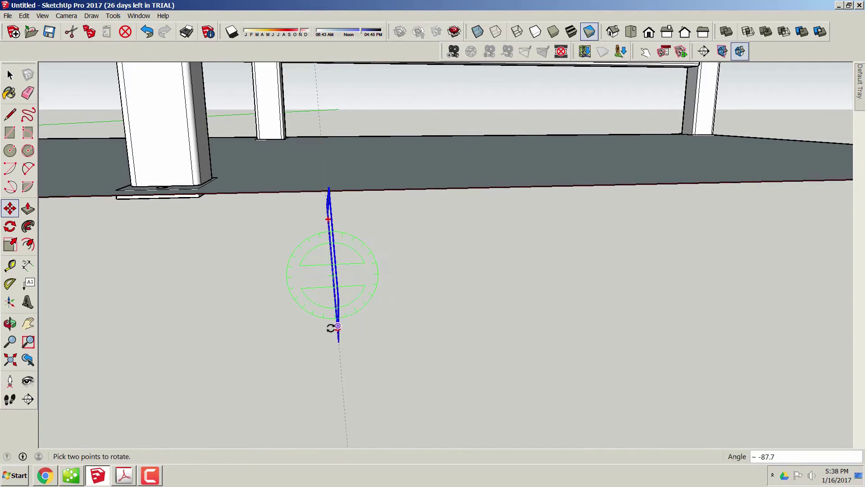
pyautogui.moveTo(402, 350); pyautogui.dragTo(176, 335, button='middle')
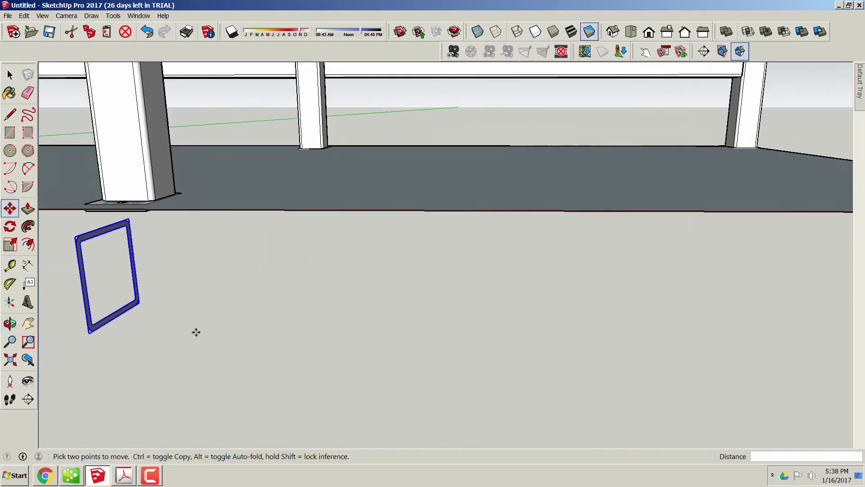
pyautogui.click(115, 311)
pyautogui.click(652, 267)
# Rotate the upright profile about the vertical axis so that its face points along the frame's width.
pyautogui.scroll(-5, 645, 253)
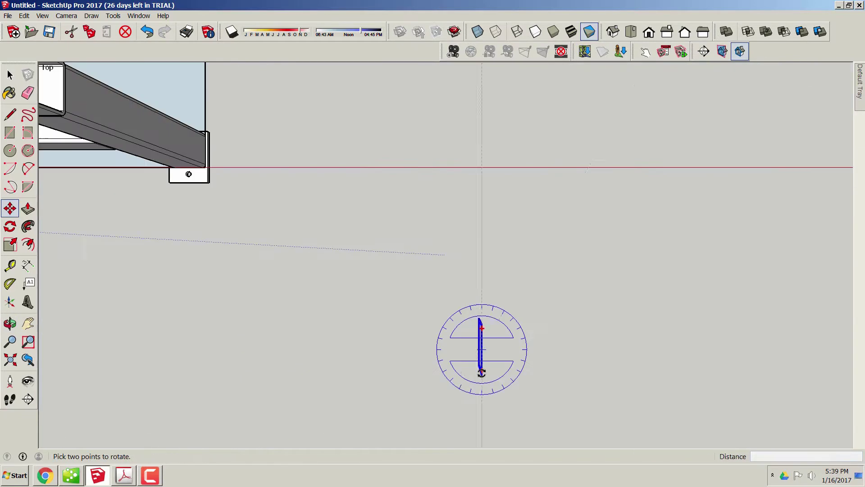
pyautogui.click(481, 372)
pyautogui.click(446, 351)
pyautogui.moveTo(517, 378); pyautogui.dragTo(312, 140, button='middle')
pyautogui.scroll(4, 312, 141)
# Open the profile for editing and push/pull its face about 1' 4" into a short horizontal tube.
pyautogui.click(27, 209)
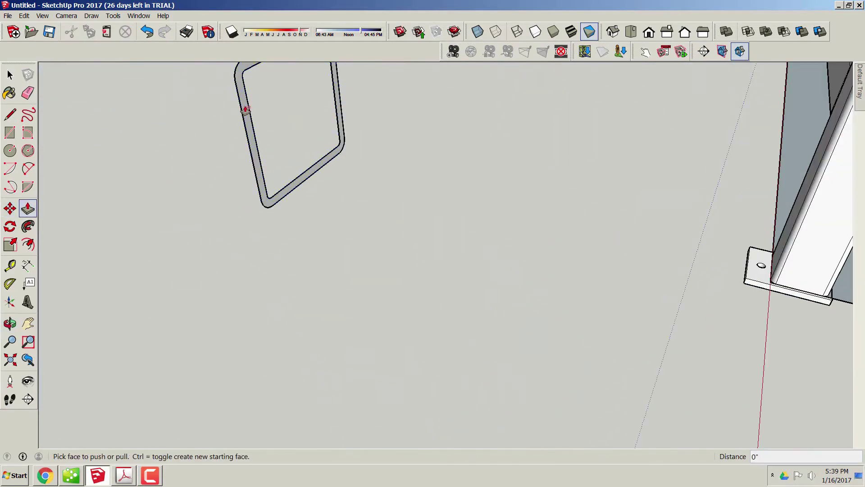
pyautogui.doubleClick(242, 96)
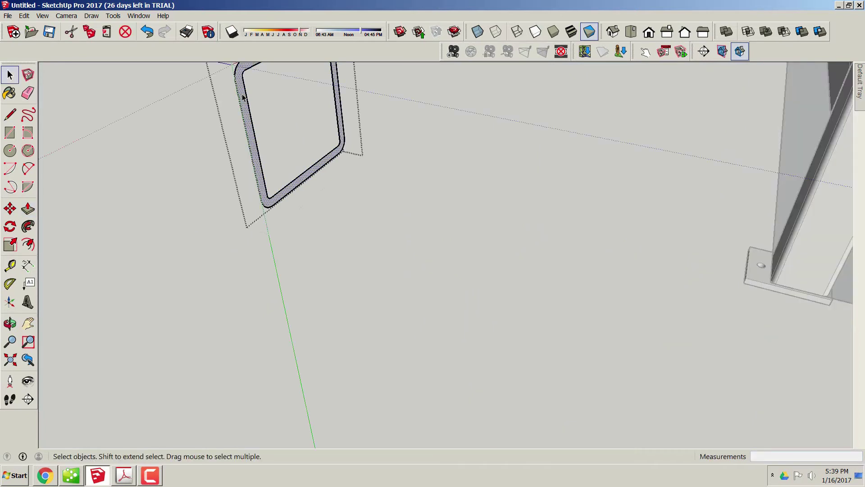
pyautogui.doubleClick(243, 96)
pyautogui.click(299, 121)
pyautogui.click(755, 229)
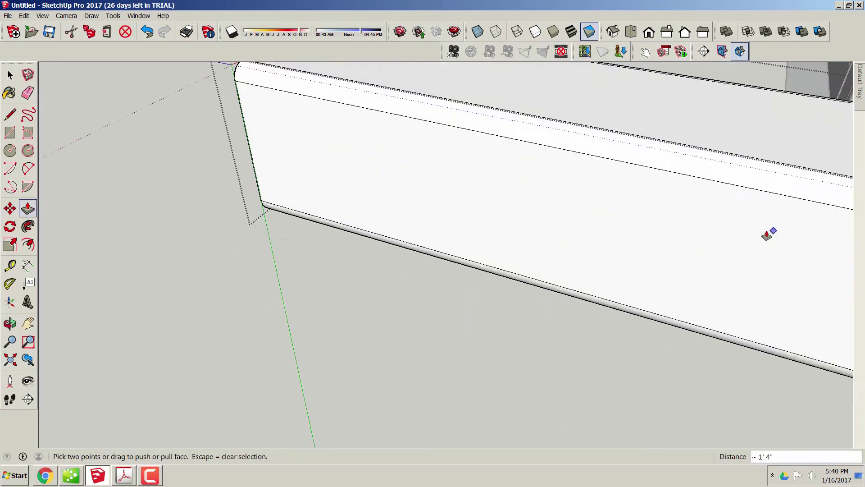
pyautogui.scroll(-3, 671, 286)
pyautogui.scroll(-2, 670, 288)
pyautogui.moveTo(262, 265); pyautogui.dragTo(572, 218, button='middle')
# Move the short tube by its corner to the top of the right end leg, against the upper long rail's inner face.
pyautogui.press('space')
pyautogui.click(506, 262)
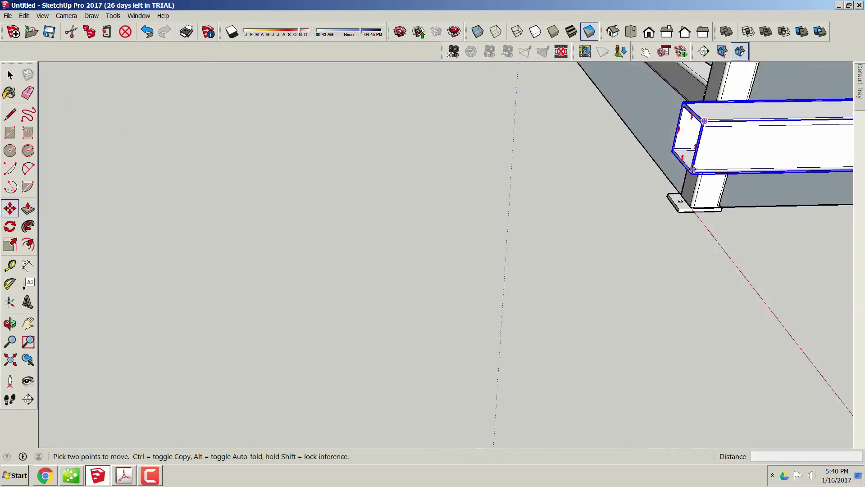
pyautogui.click(693, 171)
pyautogui.keyDown('shift'); pyautogui.moveTo(762, 70); pyautogui.dragTo(565, 213, button='middle'); pyautogui.keyUp('shift')
pyautogui.click(775, 260)
pyautogui.click(784, 246)
pyautogui.click(782, 241)
pyautogui.scroll(-4, 562, 215)
pyautogui.keyDown('shift'); pyautogui.moveTo(753, 301); pyautogui.dragTo(446, 298, button='middle'); pyautogui.keyUp('shift')
pyautogui.scroll(1, 270, 278)
# Open the short tube for editing and push/pull its open end toward the opposite upper long rail.
pyautogui.moveTo(264, 278); pyautogui.dragTo(335, 274, button='middle')
pyautogui.scroll(4, 364, 226)
pyautogui.click(296, 219)
pyautogui.press('space')
pyautogui.doubleClick(324, 227)
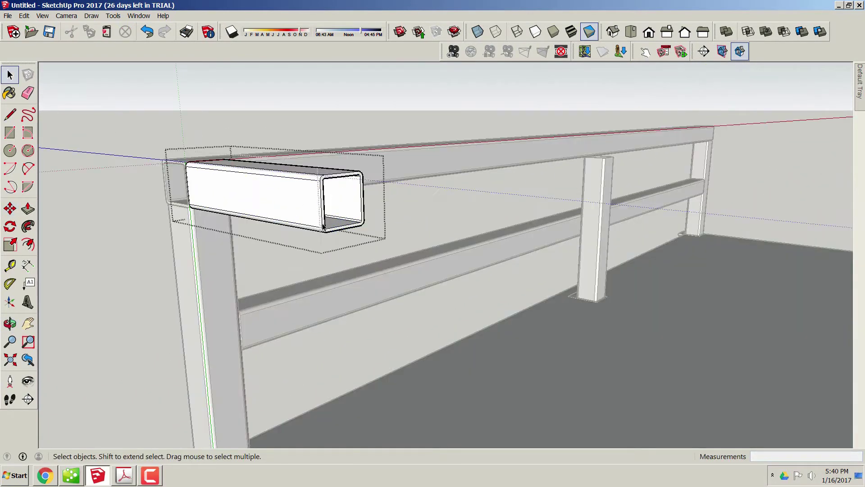
pyautogui.scroll(3, 325, 233)
pyautogui.click(319, 222)
pyautogui.click(319, 222)
pyautogui.click(742, 319)
pyautogui.scroll(-5, 738, 318)
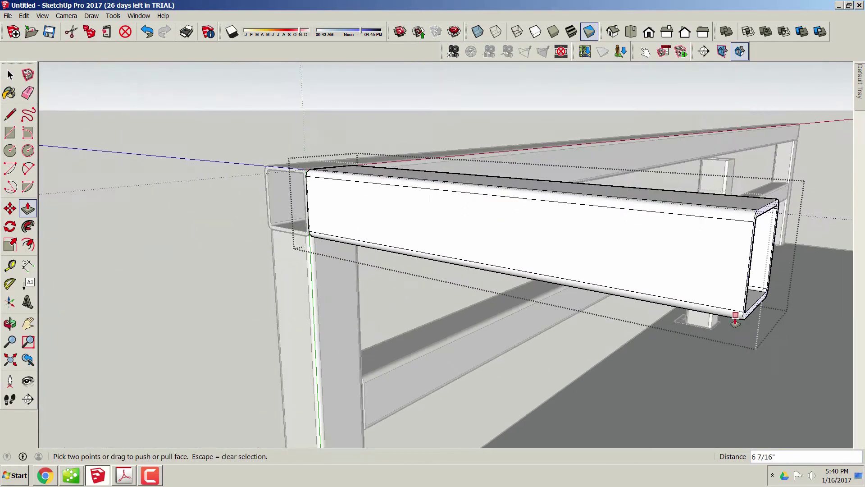
pyautogui.keyDown('shift'); pyautogui.moveTo(789, 336); pyautogui.dragTo(634, 305, button='middle'); pyautogui.keyUp('shift')
# Undo the last push/pull and extend the cross tube's open end to the inner face of the opposite upper long rail.
pyautogui.click(506, 266)
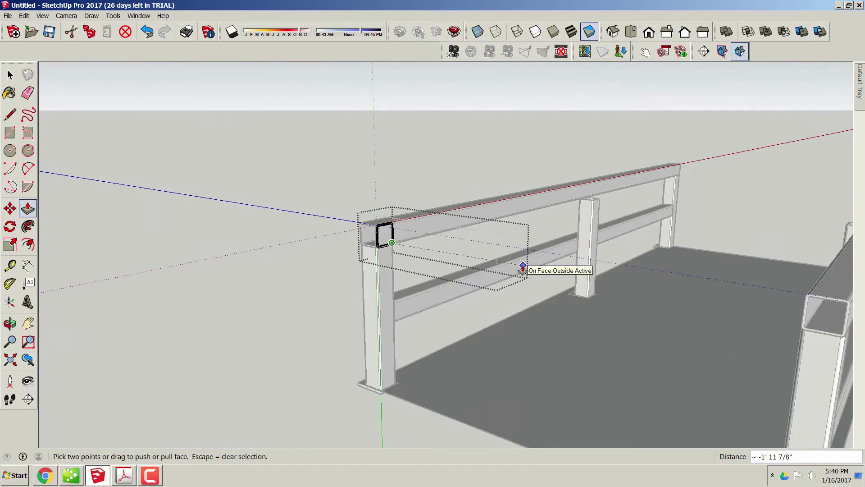
pyautogui.hotkey('ctrl', 'z')
pyautogui.moveTo(523, 271); pyautogui.dragTo(339, 283, button='middle')
pyautogui.scroll(5, 298, 264)
pyautogui.click(271, 296)
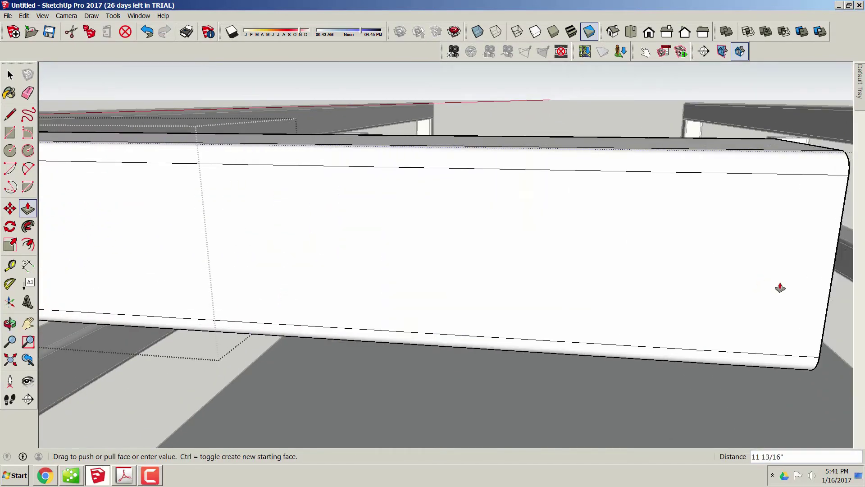
pyautogui.keyDown('shift'); pyautogui.moveTo(828, 292); pyautogui.dragTo(216, 288, button='middle'); pyautogui.keyUp('shift')
pyautogui.keyDown('shift'); pyautogui.moveTo(825, 238); pyautogui.dragTo(762, 236, button='middle'); pyautogui.keyUp('shift')
pyautogui.click(843, 130)
pyautogui.moveTo(814, 259); pyautogui.dragTo(585, 253, button='middle')
pyautogui.press('space')
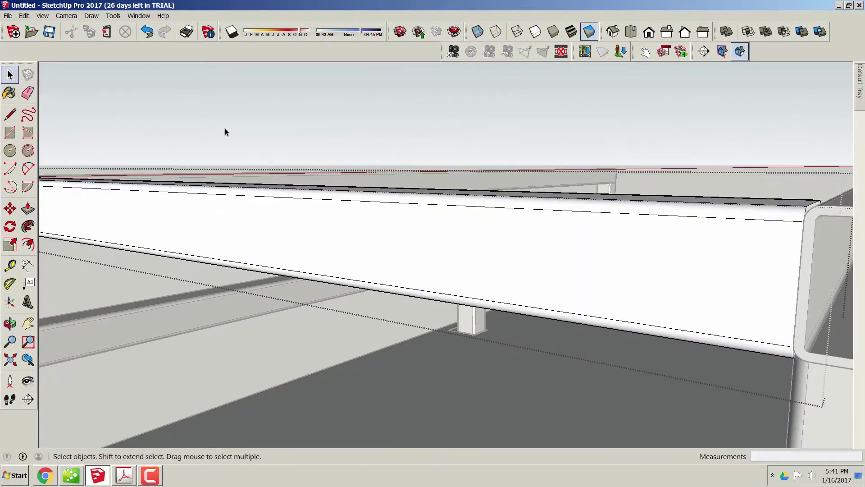
# Copy the upper cross rail and place the copy between the upper long rails at the frame's left end.
pyautogui.click(492, 301)
pyautogui.scroll(-4, 519, 299)
pyautogui.moveTo(686, 309); pyautogui.dragTo(594, 317, button='middle')
pyautogui.moveTo(649, 235); pyautogui.dragTo(280, 207, button='middle')
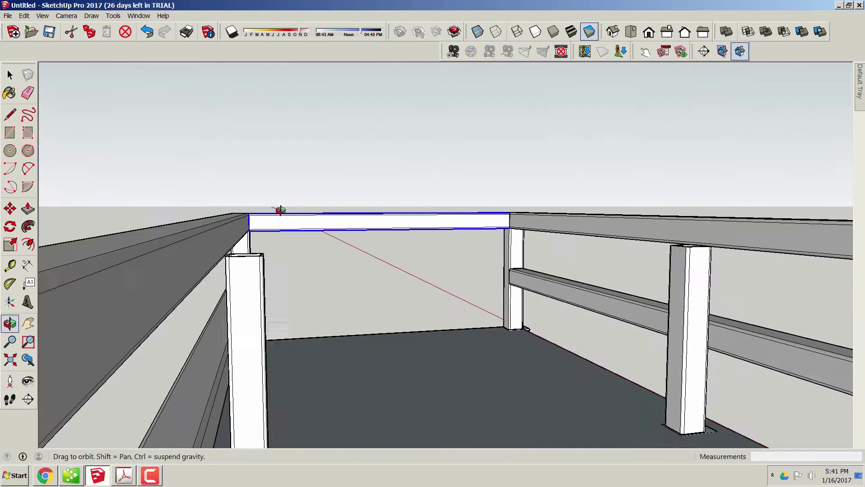
pyautogui.scroll(-5, 501, 244)
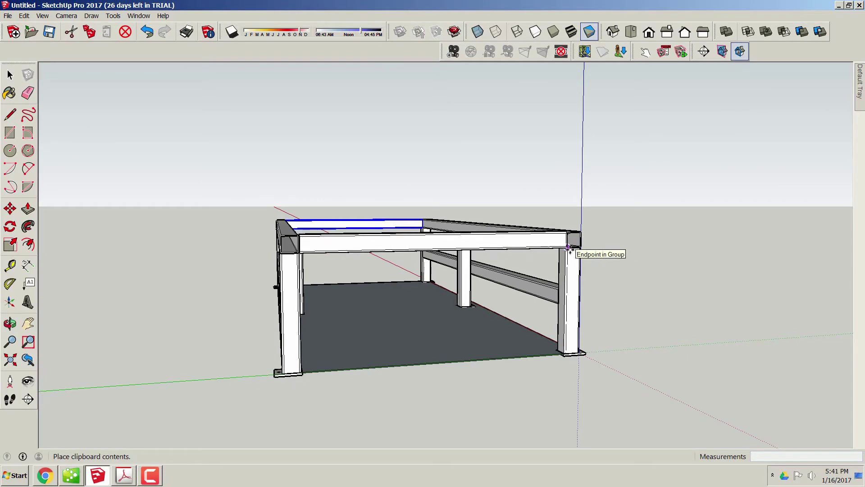
pyautogui.scroll(4, 569, 247)
pyautogui.click(549, 241)
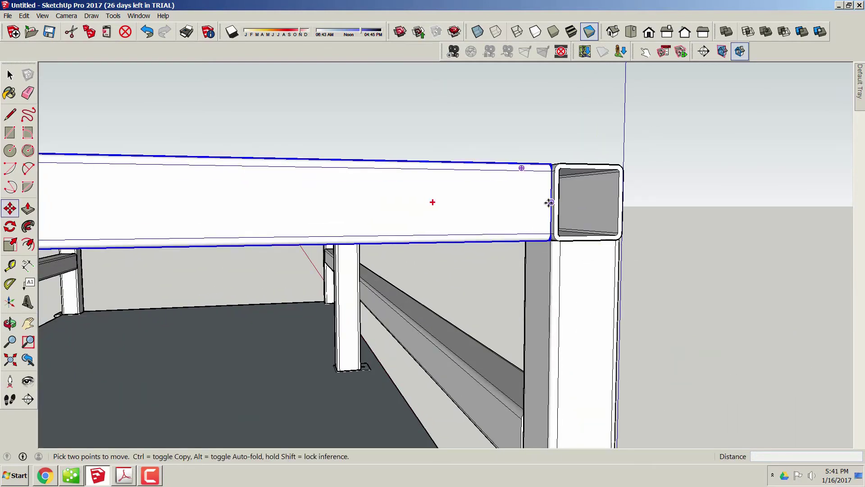
pyautogui.scroll(-5, 551, 202)
# Place another copy of the cross rail at the right end of the frame, level with the lower long rails.
pyautogui.moveTo(514, 286); pyautogui.dragTo(378, 209, button='middle')
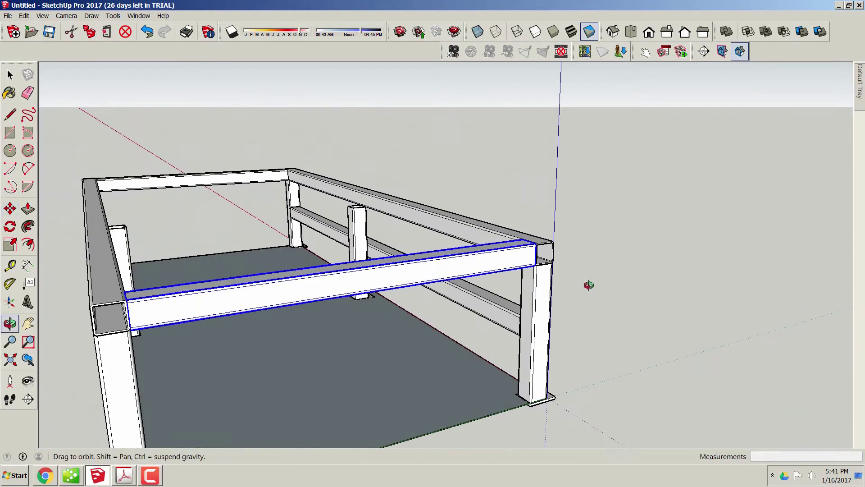
pyautogui.scroll(6, 251, 166)
pyautogui.hotkey('ctrl', 'v')
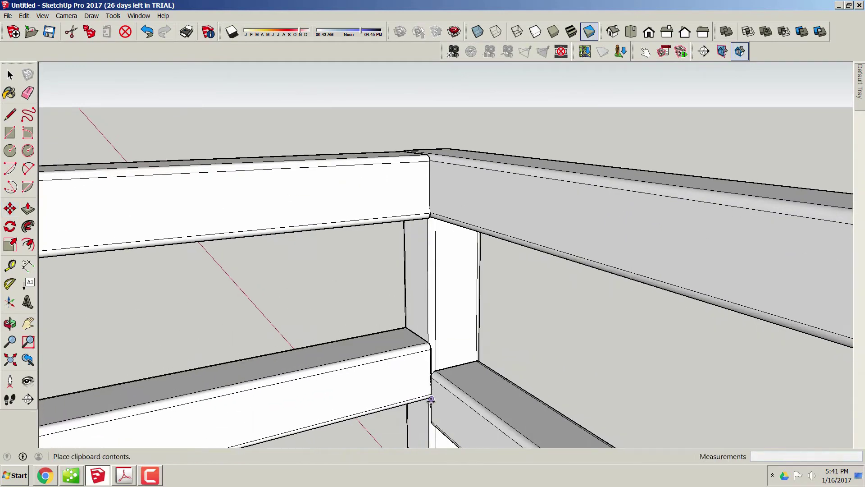
pyautogui.click(407, 422)
pyautogui.click(405, 406)
pyautogui.click(435, 399)
# Paste a cross rail at the frame's left end and align it with the ends of the lower long rails.
pyautogui.scroll(-5, 541, 408)
pyautogui.moveTo(601, 419); pyautogui.dragTo(238, 399, button='middle')
pyautogui.moveTo(383, 317); pyautogui.dragTo(59, 315, button='middle')
pyautogui.scroll(3, 220, 263)
pyautogui.scroll(5, 220, 263)
pyautogui.moveTo(198, 265); pyautogui.dragTo(418, 315, button='middle')
pyautogui.hotkey('ctrl', 'v')
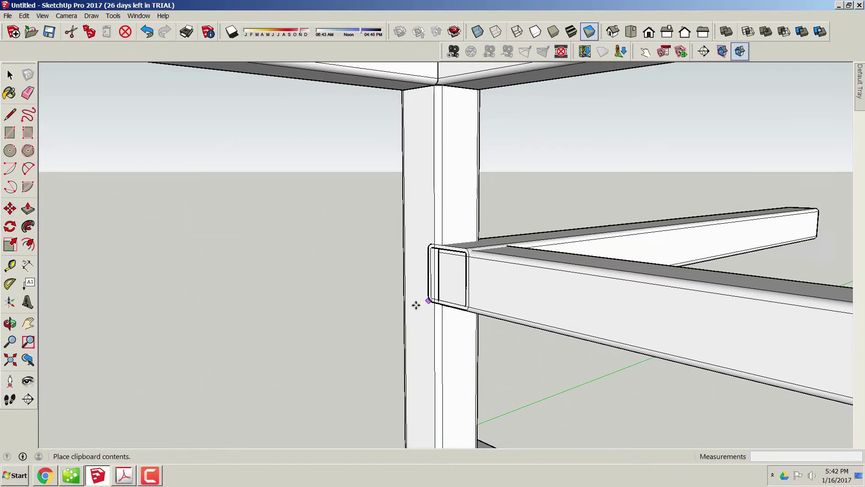
pyautogui.click(64, 273)
pyautogui.scroll(2, 349, 247)
pyautogui.click(349, 247)
pyautogui.scroll(-3, 387, 361)
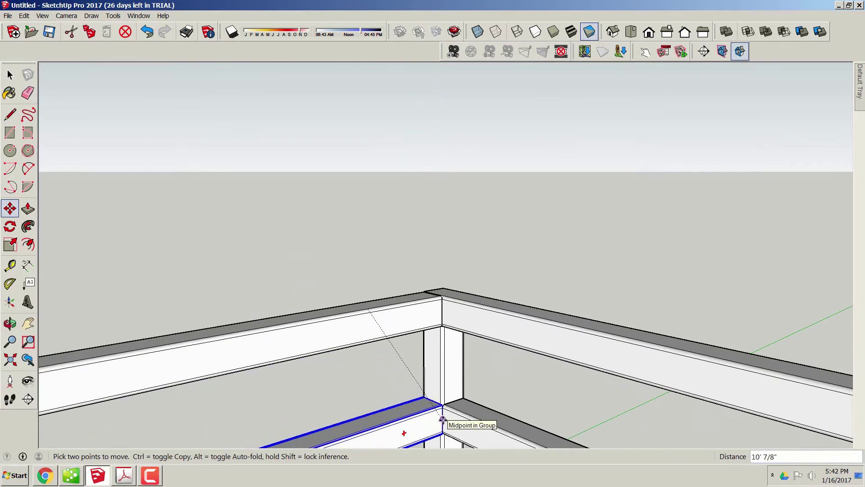
pyautogui.press('space')
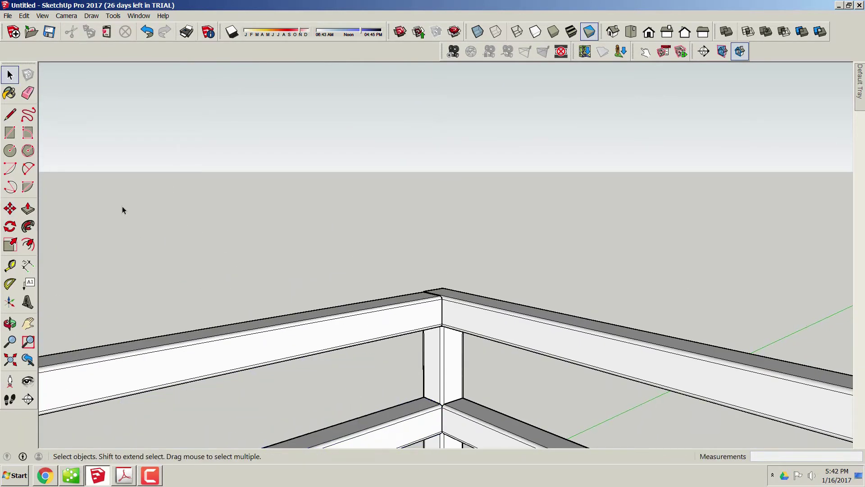
# Try placing a guide 24" in from the outer edge of the right-end cross rail in top view.
pyautogui.moveTo(109, 205); pyautogui.dragTo(162, 369, button='middle')
pyautogui.scroll(-1, 162, 369)
pyautogui.keyDown('shift'); pyautogui.moveTo(505, 336); pyautogui.dragTo(588, 90, button='middle'); pyautogui.keyUp('shift')
pyautogui.scroll(-2, 588, 90)
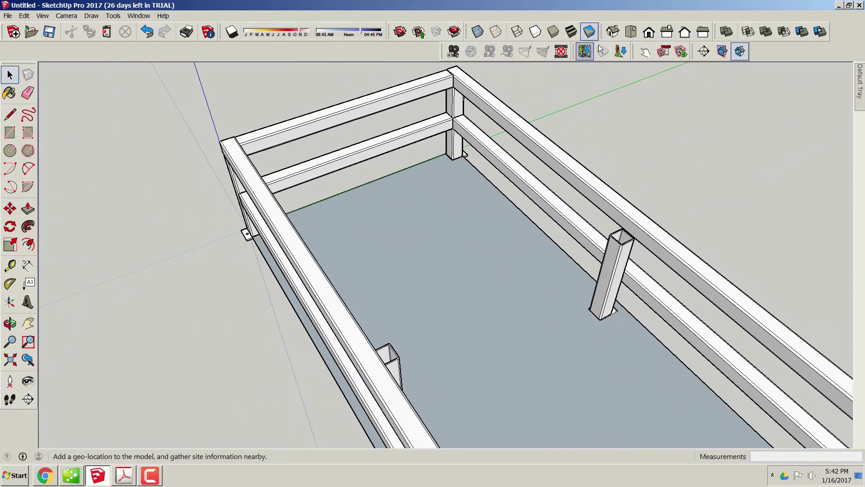
pyautogui.click(631, 31)
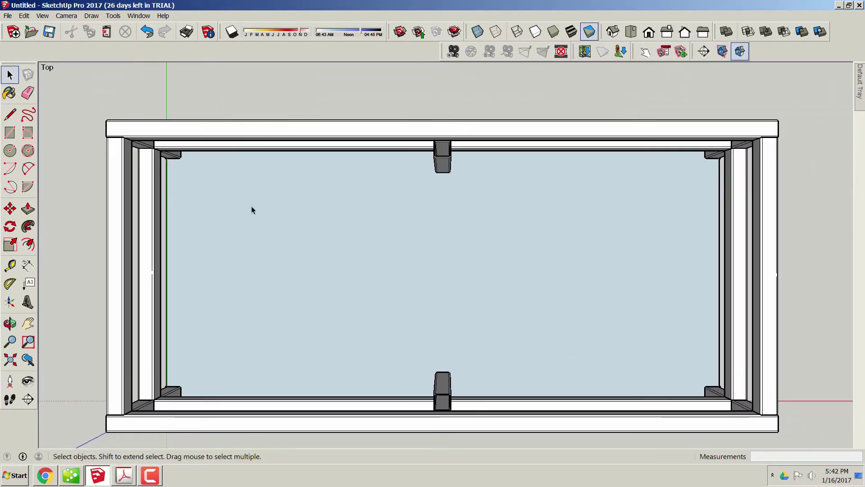
pyautogui.press('t')
pyautogui.click(776, 260)
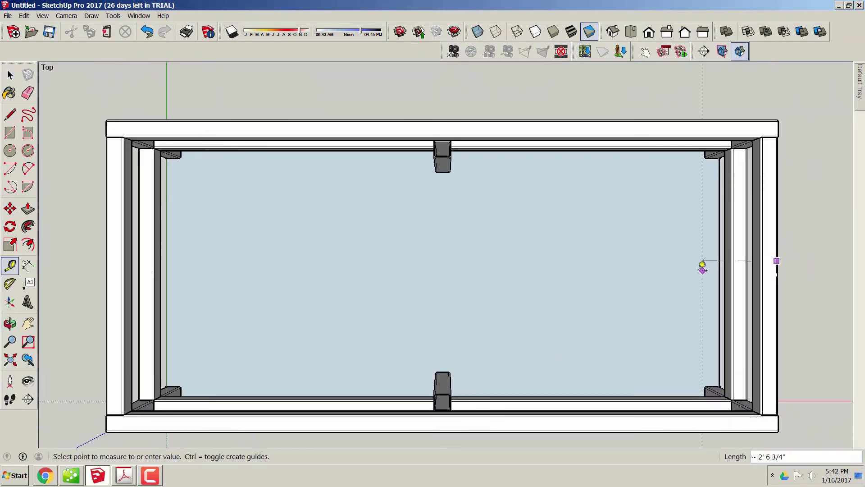
pyautogui.write('24')
pyautogui.press('Return')
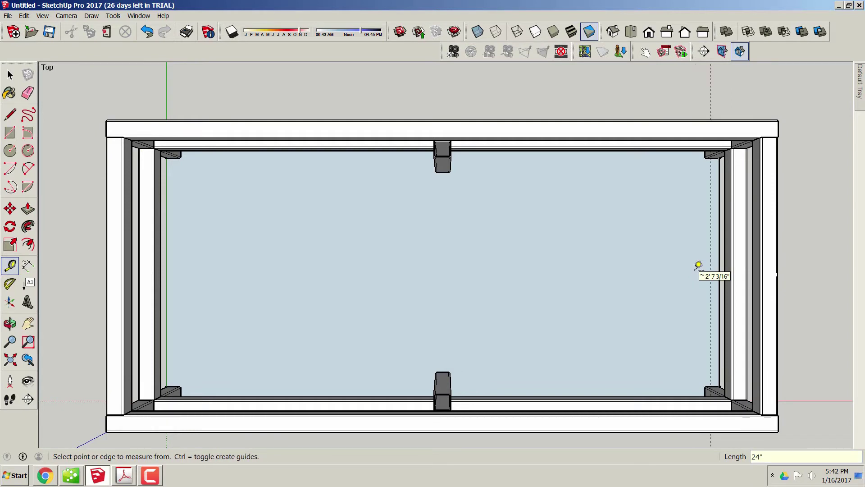
# Lay out cross-rail guides at 24" intervals from the frame's right end to its left end, and remove the stray first guide.
pyautogui.click(776, 380)
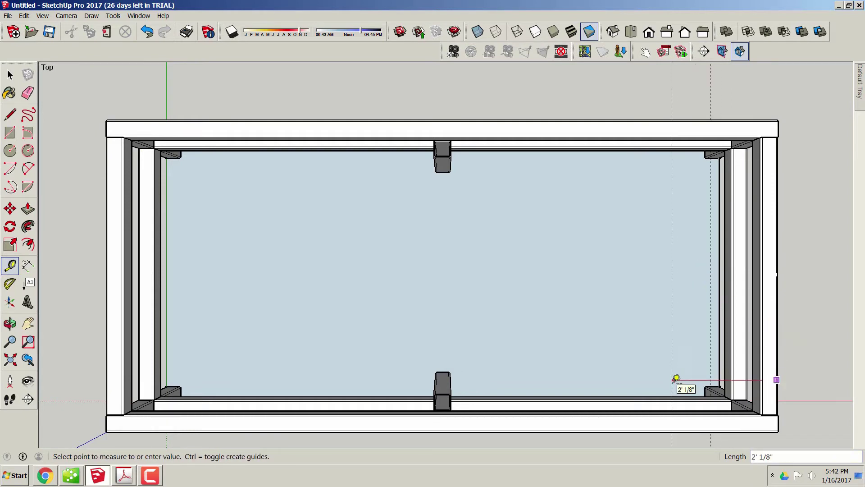
pyautogui.moveTo(676, 378); pyautogui.dragTo(664, 350, button='middle')
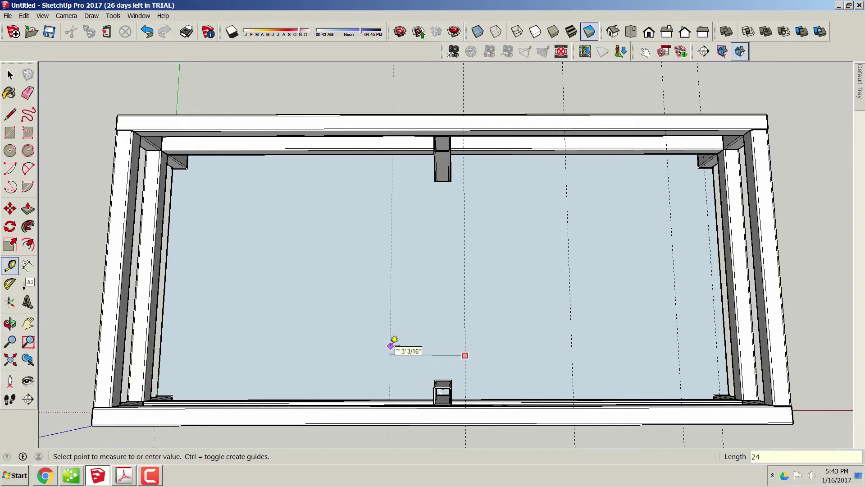
pyautogui.moveTo(465, 334); pyautogui.dragTo(476, 281, button='middle')
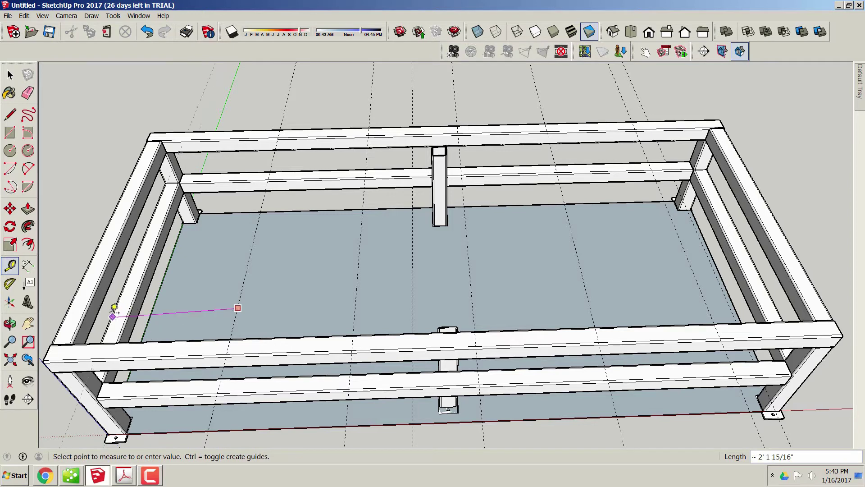
pyautogui.press('space')
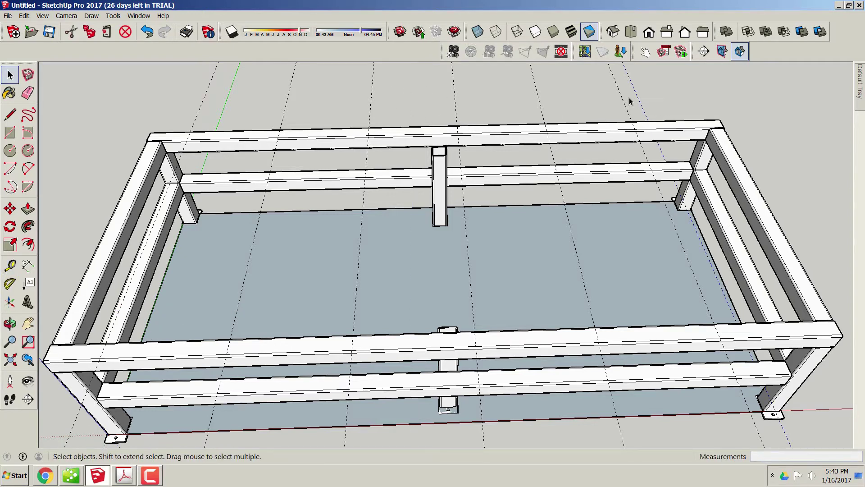
# Copy the right-end upper cross rail and center the copy on the first guide, between the upper long rails.
pyautogui.moveTo(819, 315); pyautogui.dragTo(815, 358, button='middle')
pyautogui.click(815, 358)
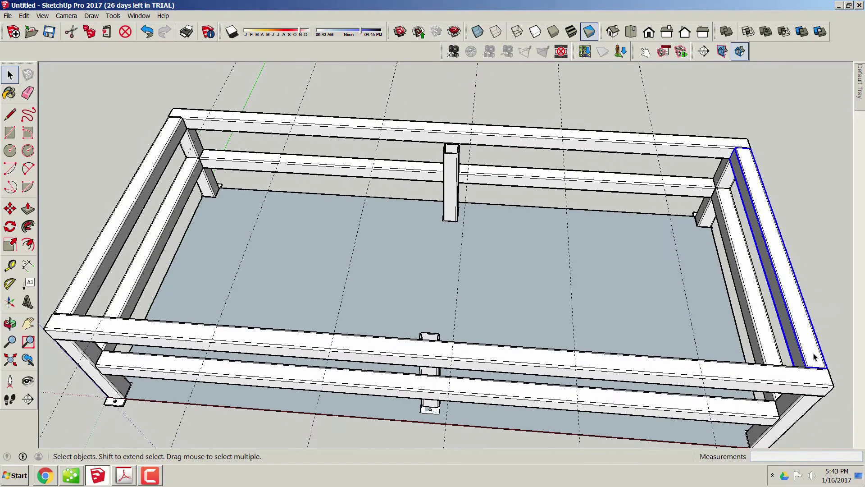
pyautogui.hotkey('ctrl', 'v')
pyautogui.click(719, 359)
pyautogui.click(735, 352)
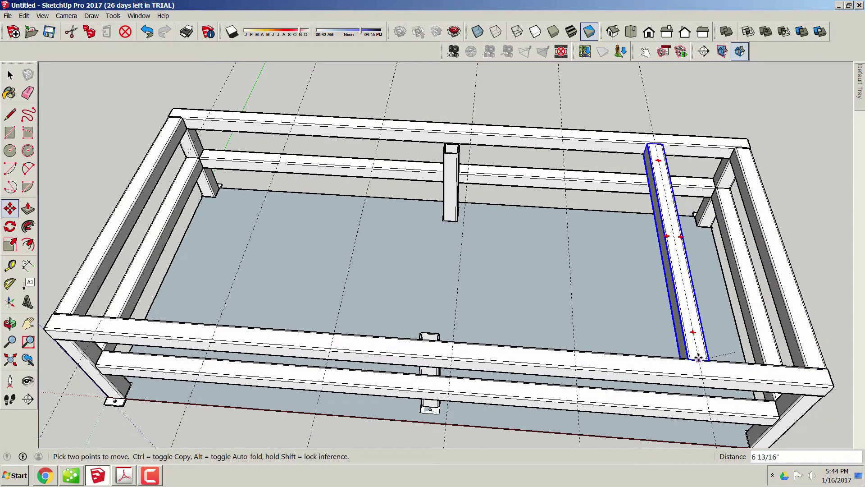
pyautogui.moveTo(700, 355); pyautogui.dragTo(361, 343, button='middle')
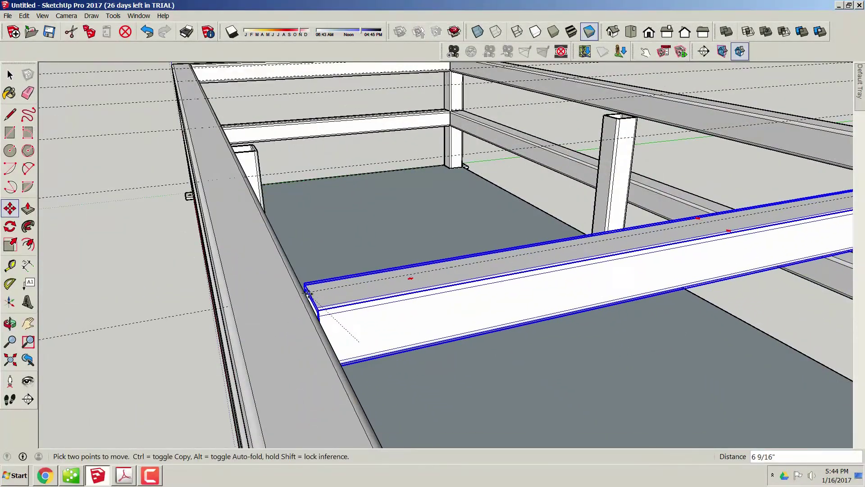
pyautogui.scroll(2, 289, 201)
# Paste another cross rail between the upper long rails and center its end on the second guide from the right.
pyautogui.scroll(-3, 285, 198)
pyautogui.keyDown('shift'); pyautogui.moveTo(260, 189); pyautogui.dragTo(359, 332, button='middle'); pyautogui.keyUp('shift')
pyautogui.scroll(3, 358, 332)
pyautogui.hotkey('ctrl', 'v')
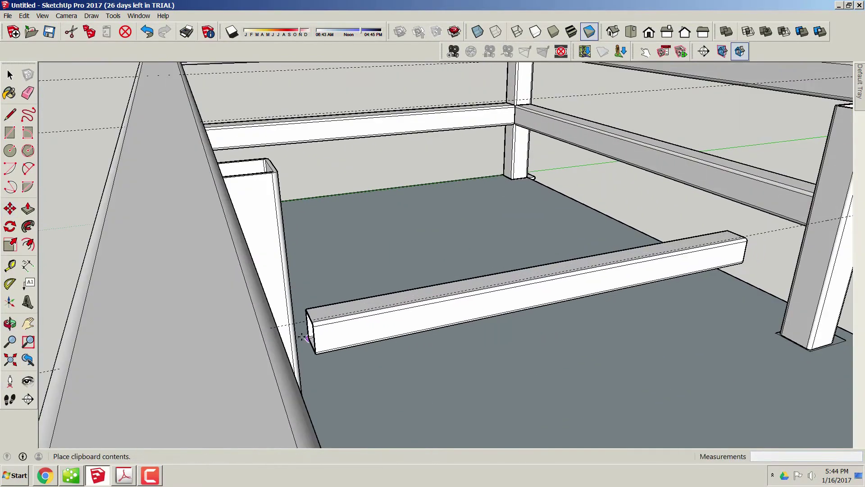
pyautogui.click(315, 333)
pyautogui.scroll(3, 315, 332)
pyautogui.click(316, 333)
pyautogui.scroll(-3, 70, 202)
pyautogui.moveTo(71, 202); pyautogui.dragTo(130, 230, button='middle')
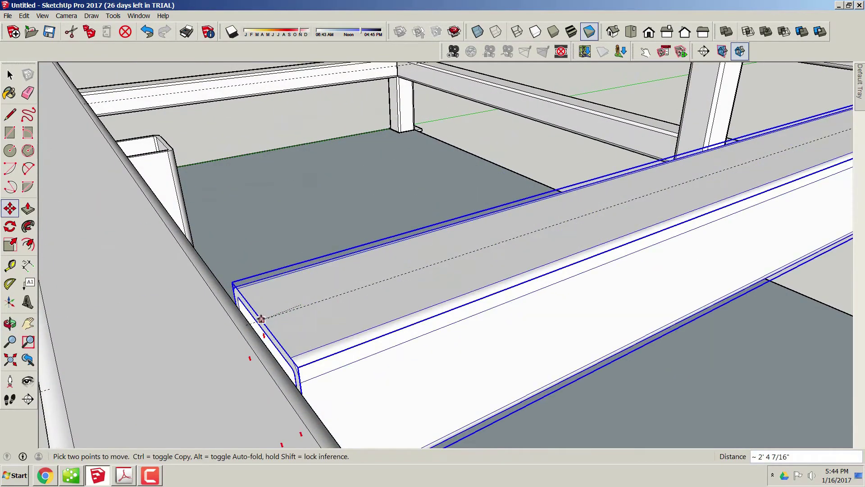
pyautogui.click(255, 322)
# Paste a cross rail at the third guide from the right and align its top midpoint with the guide.
pyautogui.moveTo(255, 322); pyautogui.dragTo(284, 301, button='middle')
pyautogui.moveTo(293, 202); pyautogui.dragTo(313, 288, button='middle')
pyautogui.hotkey('ctrl', 'v')
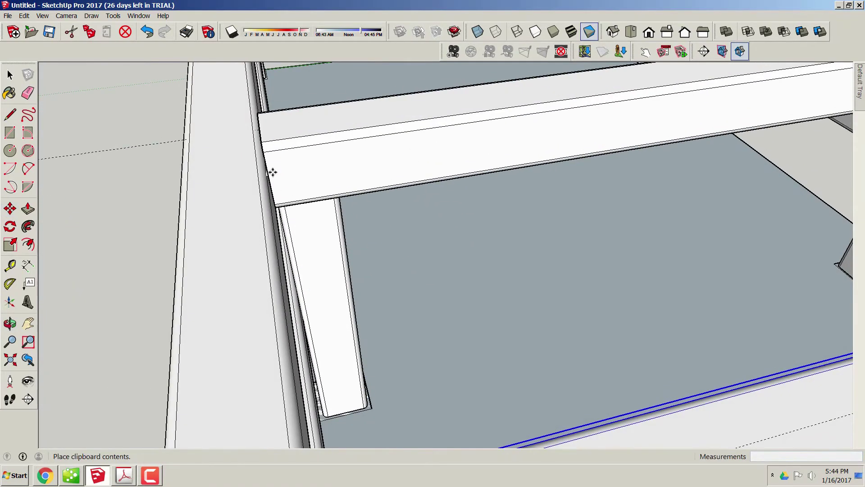
pyautogui.click(278, 176)
pyautogui.click(269, 137)
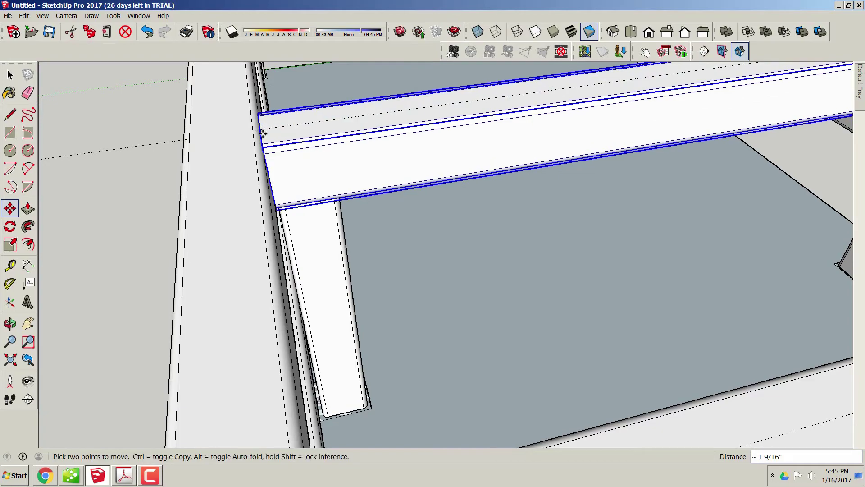
# Paste a cross rail at the fourth guide from the right and snap it to the guide's intersection with the long rail.
pyautogui.moveTo(300, 112); pyautogui.dragTo(371, 199, button='middle')
pyautogui.scroll(-3, 318, 194)
pyautogui.keyDown('shift'); pyautogui.moveTo(264, 148); pyautogui.dragTo(315, 260, button='middle'); pyautogui.keyUp('shift')
pyautogui.scroll(4, 316, 260)
pyautogui.moveTo(388, 311); pyautogui.dragTo(332, 282, button='middle')
pyautogui.hotkey('ctrl', 'v')
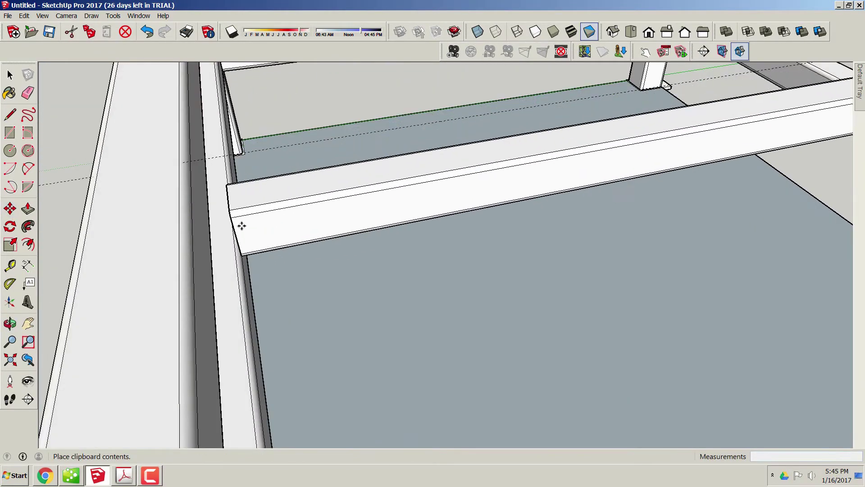
pyautogui.click(242, 226)
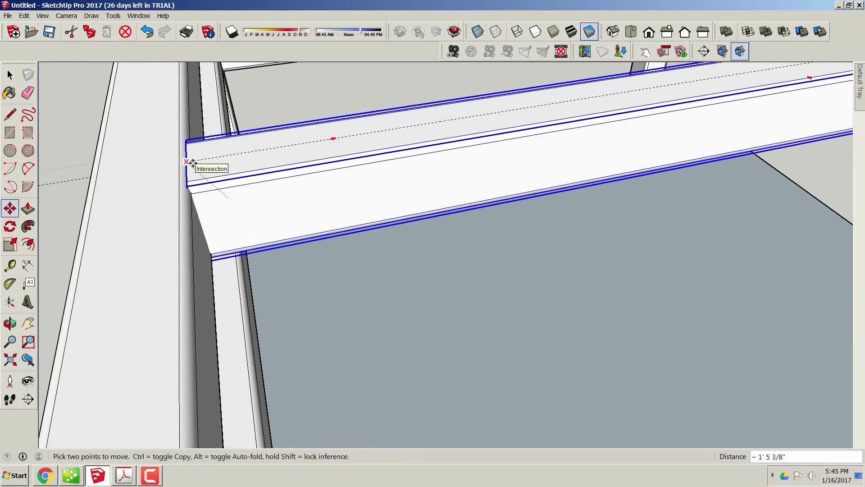
pyautogui.click(185, 162)
# Add a cross rail at the fifth guide from the right, centered on the guide against the upper long rail.
pyautogui.scroll(-2, 280, 213)
pyautogui.scroll(-4, 188, 180)
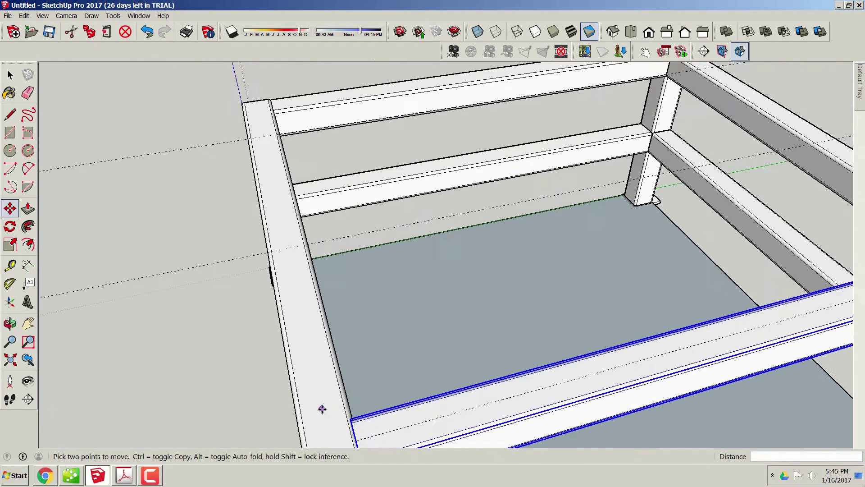
pyautogui.scroll(5, 391, 294)
pyautogui.click(310, 271)
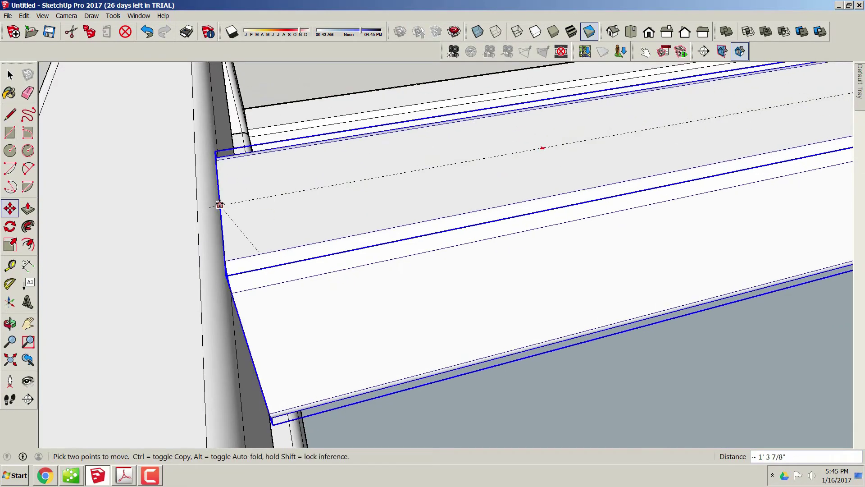
pyautogui.moveTo(197, 204); pyautogui.dragTo(181, 254, button='middle')
# Place the last intermediate cross rail on the guide nearest the frame's left end, snapping it to the long rail.
pyautogui.scroll(-4, 182, 254)
pyautogui.moveTo(282, 164)
pyautogui.mouseDown(button='middle')
pyautogui.moveTo(417, 390)
pyautogui.moveTo(269, 274)
pyautogui.mouseUp(button='middle')
pyautogui.scroll(4, 269, 273)
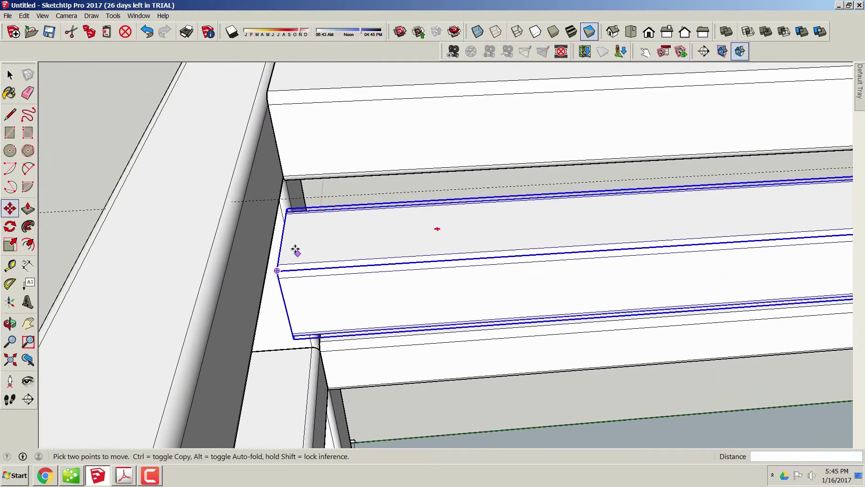
pyautogui.click(296, 248)
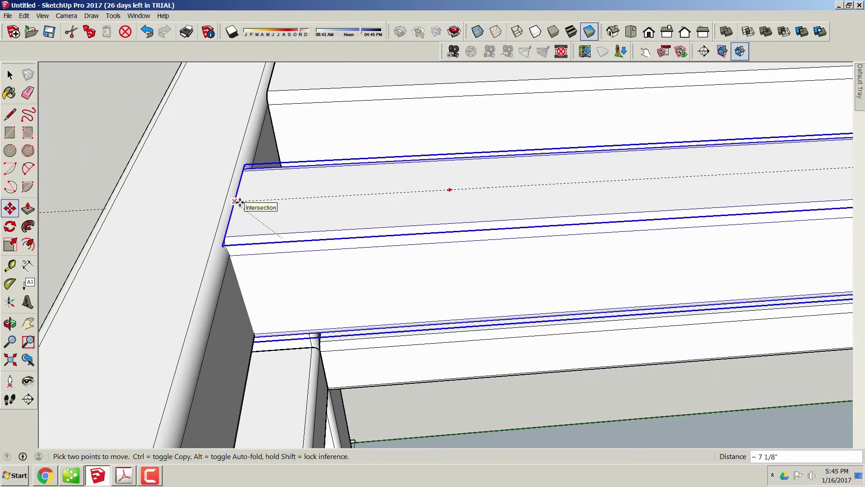
# Adjust the leftmost intermediate cross rail so its far end meets the opposite upper long rail, centered on the guide.
pyautogui.scroll(-5, 454, 320)
pyautogui.moveTo(400, 367); pyautogui.dragTo(705, 354, button='middle')
pyautogui.scroll(6, 706, 355)
pyautogui.moveTo(711, 408); pyautogui.dragTo(333, 313, button='middle')
pyautogui.click(791, 320)
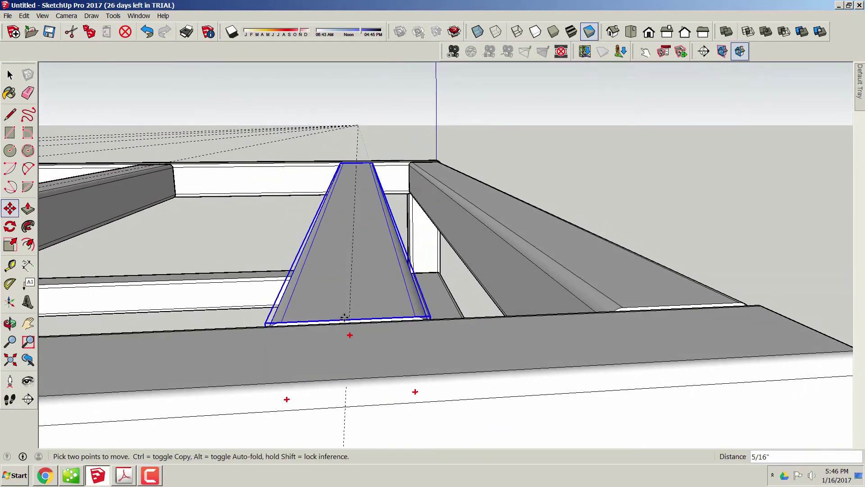
pyautogui.scroll(-6, 235, 320)
pyautogui.keyDown('shift'); pyautogui.moveTo(190, 327); pyautogui.dragTo(603, 344, button='middle'); pyautogui.keyUp('shift')
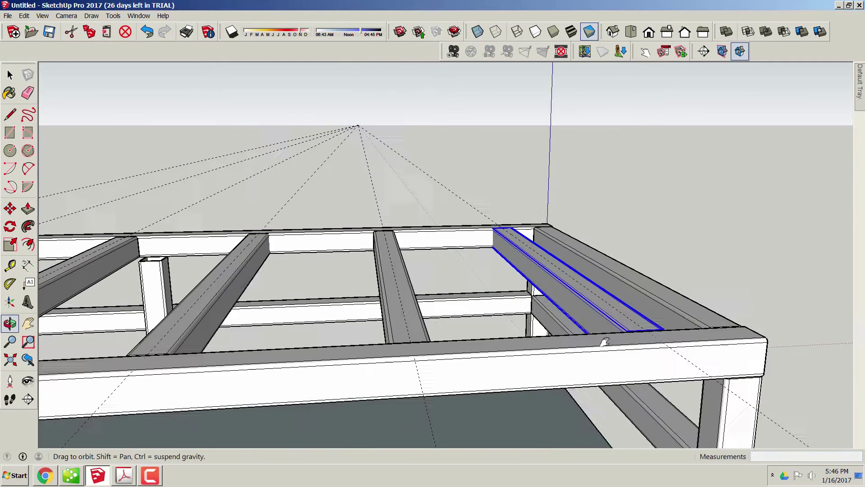
pyautogui.scroll(-2, 246, 349)
pyautogui.moveTo(245, 350); pyautogui.dragTo(299, 337, button='middle')
pyautogui.click(10, 74)
# Move the near middle leg along the long rail so its top midpoint lines up with the adjacent intermediate cross rail.
pyautogui.scroll(-3, 139, 218)
pyautogui.moveTo(141, 338); pyautogui.dragTo(346, 398, button='middle')
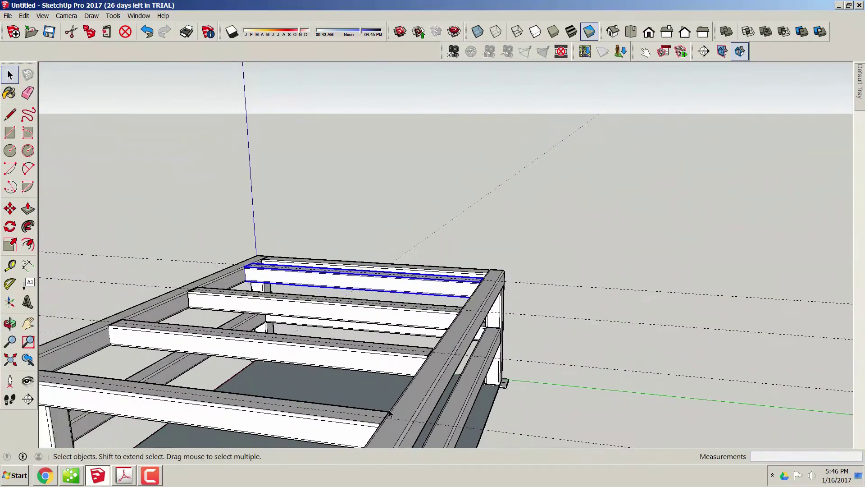
pyautogui.keyDown('shift'); pyautogui.moveTo(390, 413); pyautogui.dragTo(721, 346, button='middle'); pyautogui.keyUp('shift')
pyautogui.moveTo(316, 383)
pyautogui.mouseDown(button='middle')
pyautogui.moveTo(491, 381)
pyautogui.moveTo(739, 325)
pyautogui.mouseUp(button='middle')
pyautogui.moveTo(493, 361); pyautogui.dragTo(528, 260, button='middle')
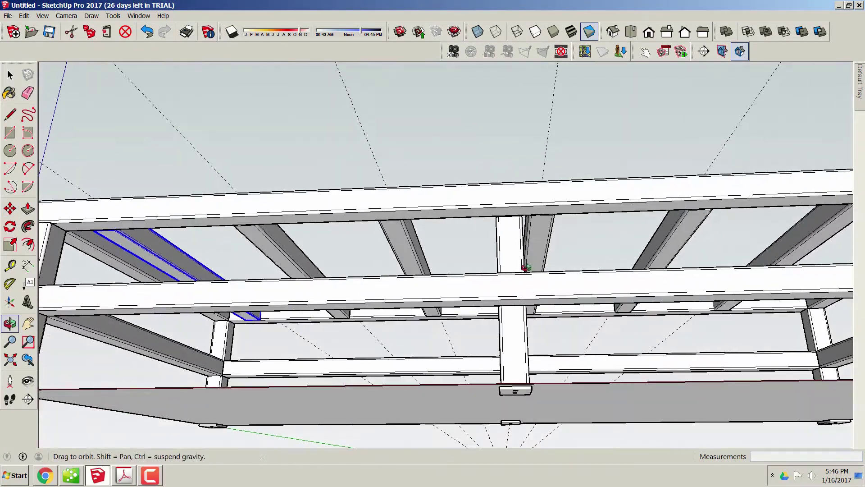
pyautogui.scroll(5, 532, 225)
pyautogui.click(426, 230)
pyautogui.press('m')
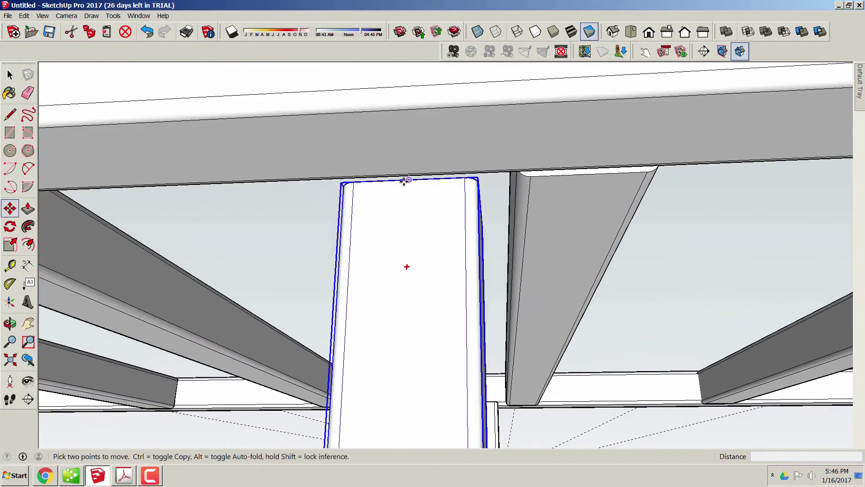
pyautogui.click(406, 181)
pyautogui.click(588, 174)
# Move the base plate left behind to sit beneath the relocated middle leg.
pyautogui.scroll(-3, 613, 301)
pyautogui.scroll(-4, 613, 301)
pyautogui.keyDown('shift'); pyautogui.moveTo(758, 404); pyautogui.dragTo(657, 311, button='middle'); pyautogui.keyUp('shift')
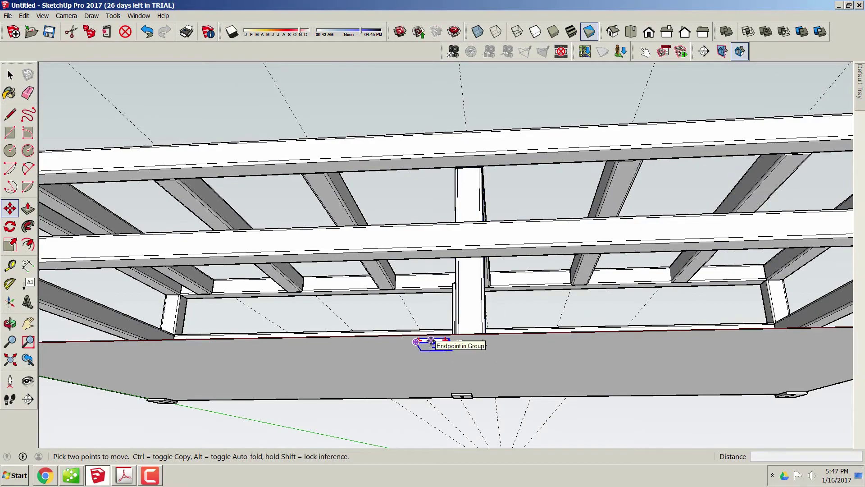
pyautogui.scroll(-3, 457, 339)
# Move the opposite middle leg along its long rail to line up with the same intermediate cross rail.
pyautogui.moveTo(543, 315); pyautogui.dragTo(367, 356, button='middle')
pyautogui.scroll(5, 371, 432)
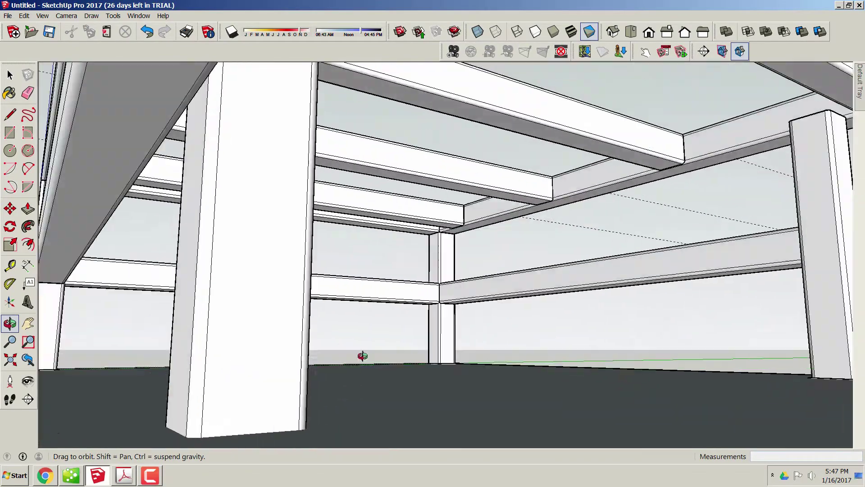
pyautogui.scroll(5, 555, 208)
pyautogui.moveTo(556, 208); pyautogui.dragTo(496, 311, button='middle')
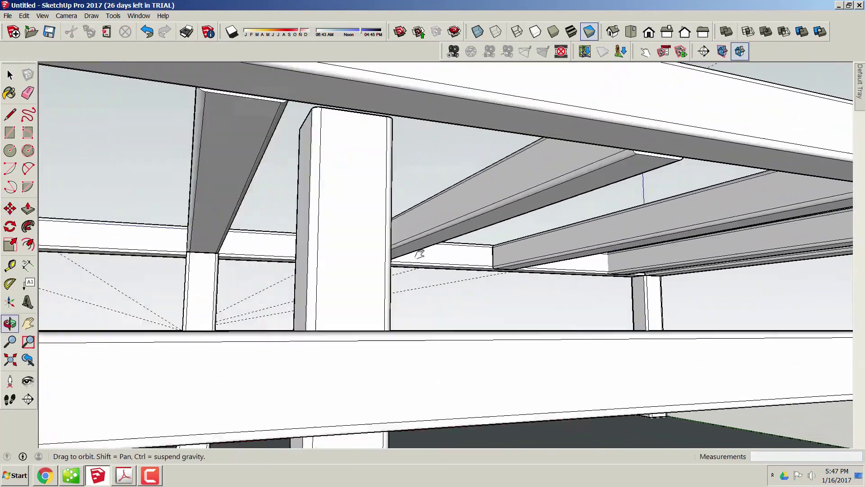
pyautogui.click(564, 326)
pyautogui.press('m')
pyautogui.click(569, 167)
pyautogui.click(453, 178)
# Reposition the second middle leg's base plate under the foot of the leg.
pyautogui.scroll(-5, 507, 279)
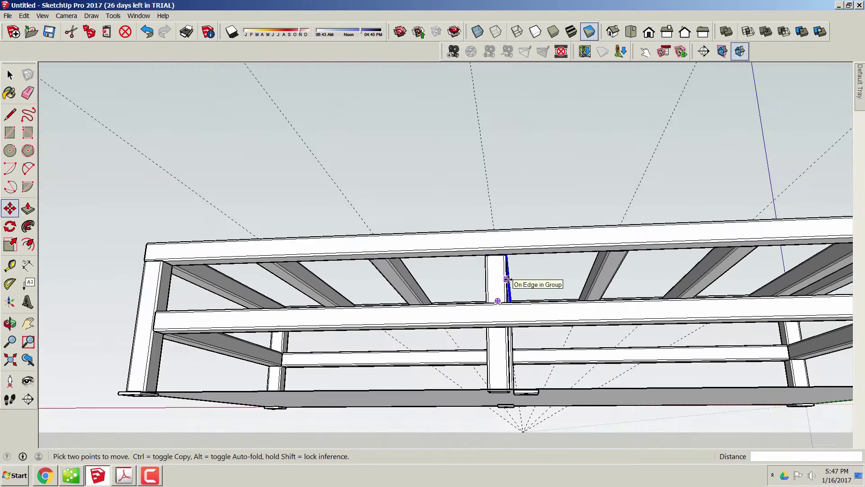
pyautogui.moveTo(507, 278)
pyautogui.mouseDown(button='middle')
pyautogui.moveTo(528, 331)
pyautogui.moveTo(521, 409)
pyautogui.moveTo(209, 348)
pyautogui.moveTo(162, 316)
pyautogui.moveTo(553, 370)
pyautogui.moveTo(541, 379)
pyautogui.moveTo(540, 415)
pyautogui.mouseUp(button='middle')
pyautogui.scroll(8, 546, 365)
pyautogui.moveTo(539, 363); pyautogui.dragTo(534, 417, button='middle')
pyautogui.click(534, 375)
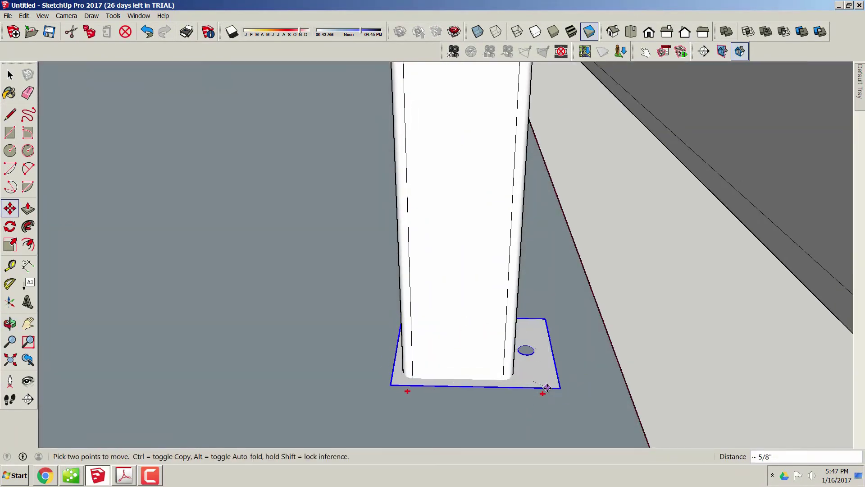
pyautogui.click(548, 387)
# Fine-tune that base plate's position along the frame so it is centered on the tube leg.
pyautogui.moveTo(548, 387); pyautogui.dragTo(359, 329, button='middle')
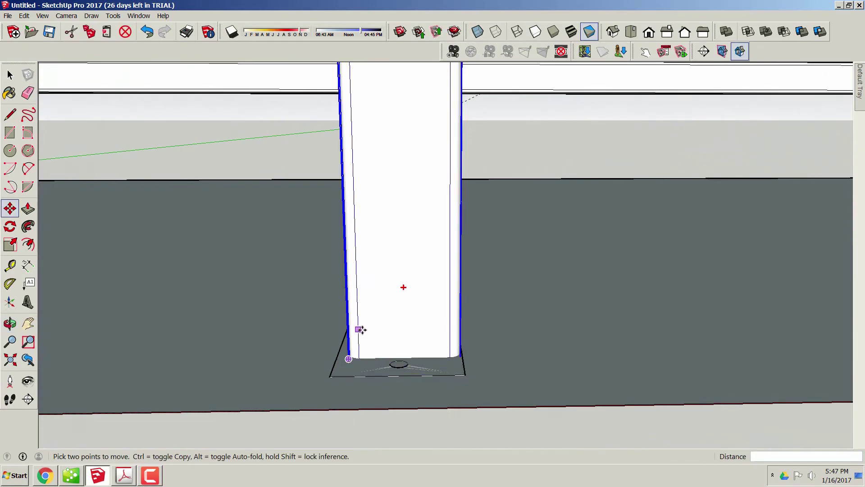
pyautogui.click(404, 375)
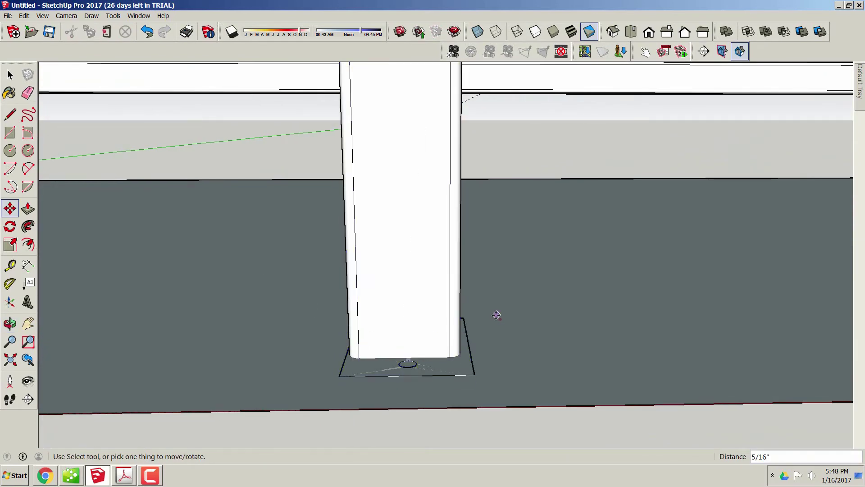
pyautogui.moveTo(494, 317); pyautogui.dragTo(464, 302, button='middle')
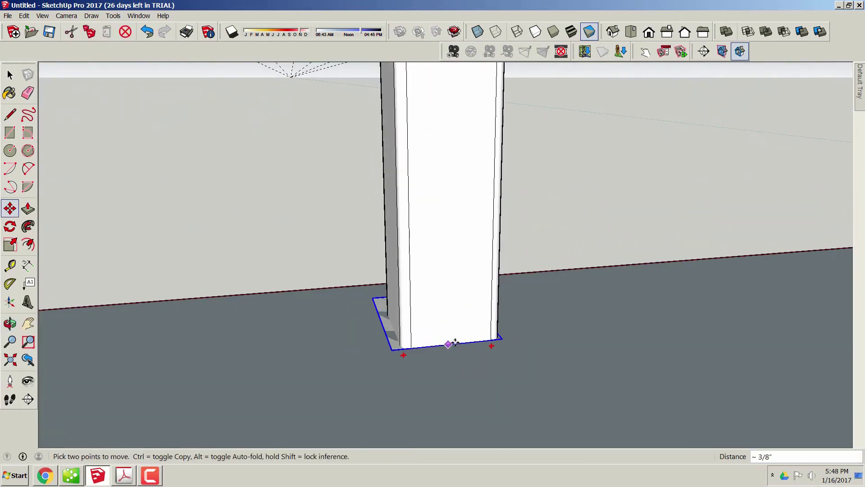
pyautogui.moveTo(455, 348); pyautogui.dragTo(417, 353, button='middle')
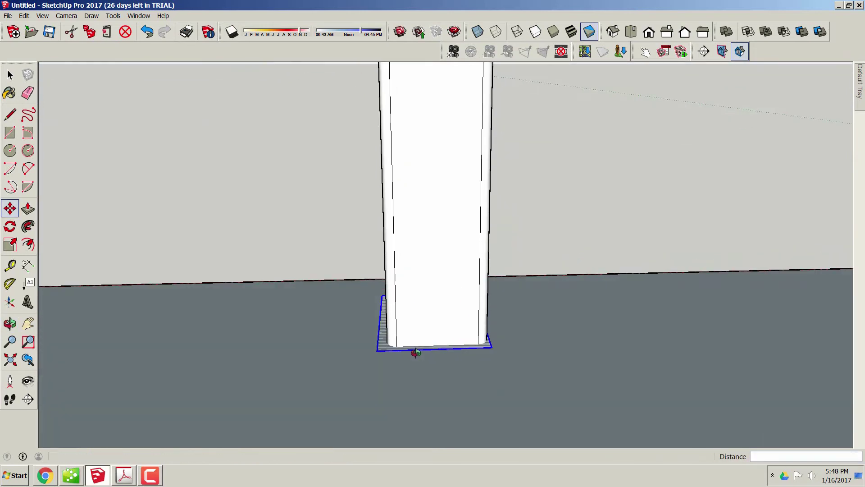
# Shift the second middle leg's base plate slightly sideways so it sits centered under the tube.
pyautogui.click(417, 353)
pyautogui.click(436, 351)
pyautogui.moveTo(531, 347); pyautogui.dragTo(279, 307, button='middle')
pyautogui.moveTo(719, 270); pyautogui.dragTo(387, 291, button='middle')
pyautogui.click(10, 81)
pyautogui.scroll(-8, 821, 270)
pyautogui.moveTo(821, 270); pyautogui.dragTo(541, 252, button='middle')
pyautogui.scroll(-7, 541, 252)
pyautogui.moveTo(695, 173); pyautogui.dragTo(424, 104)
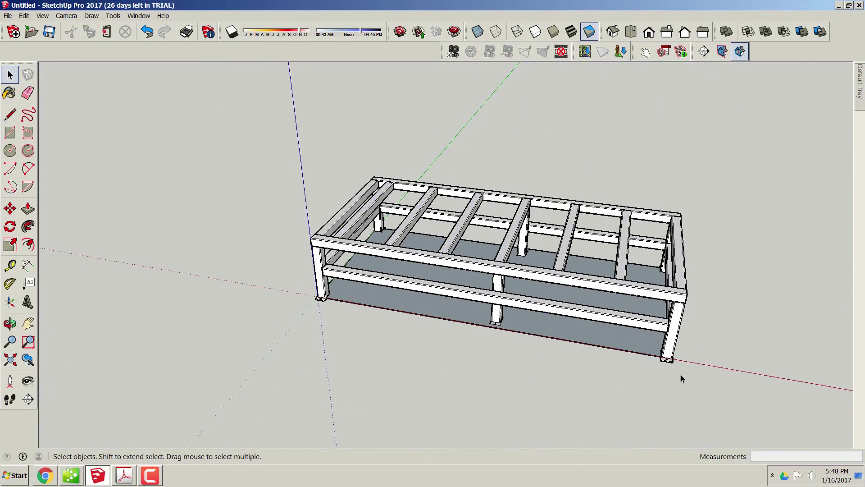
# Remove the template rectangle lying on the ground beneath the frame from view.
pyautogui.rightClick(627, 339)
pyautogui.press('Escape')
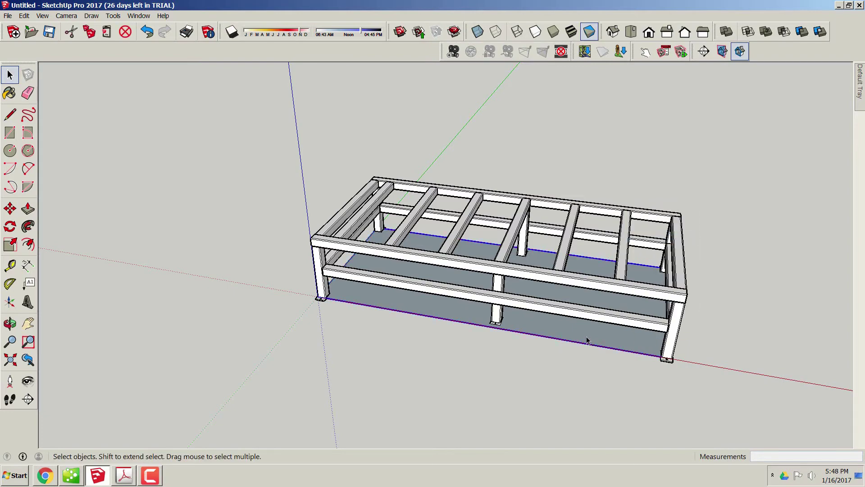
pyautogui.rightClick(587, 339)
pyautogui.click(607, 244)
pyautogui.moveTo(723, 385); pyautogui.dragTo(650, 376, button='middle')
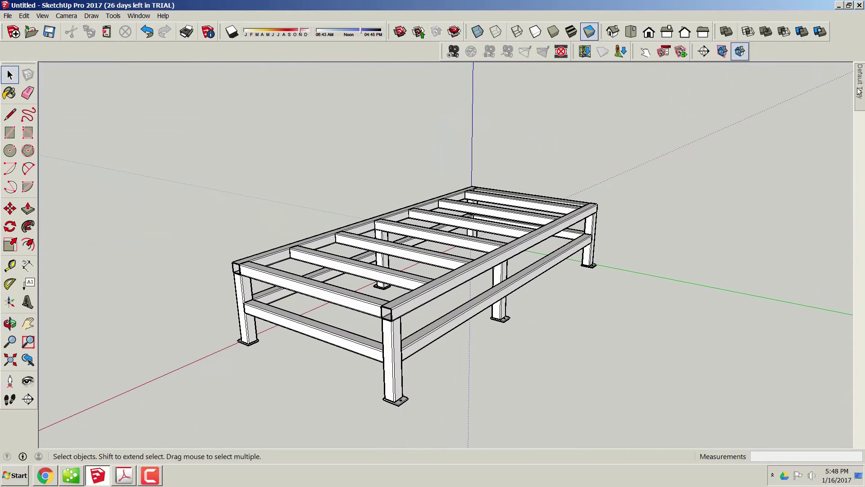
pyautogui.moveTo(860, 92)
pyautogui.moveTo(782, 281); pyautogui.dragTo(782, 280)
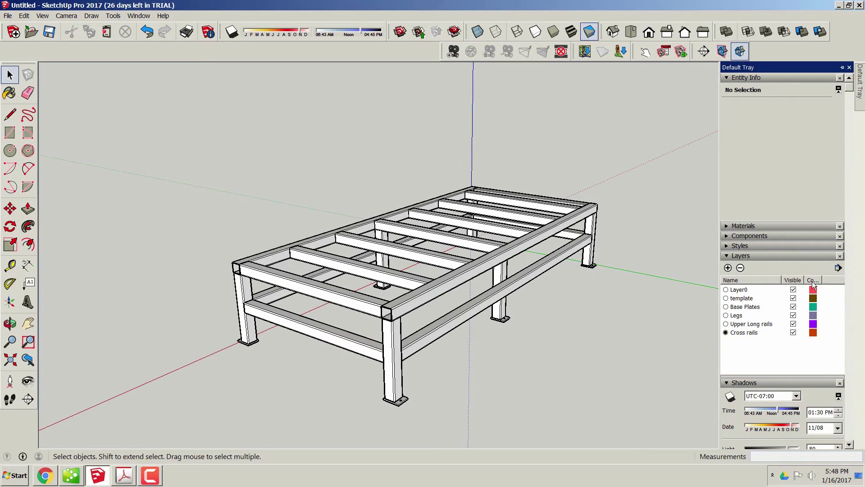
pyautogui.click(750, 334)
pyautogui.click(813, 333)
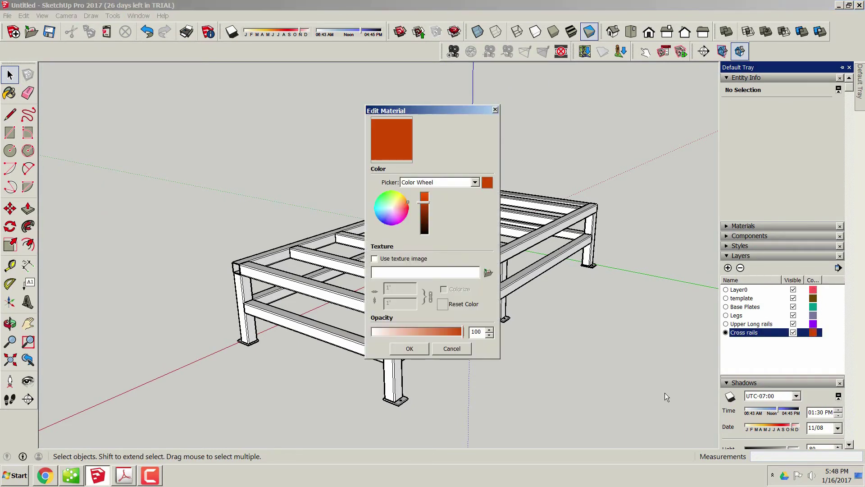
pyautogui.click(374, 259)
pyautogui.click(656, 338)
pyautogui.click(409, 349)
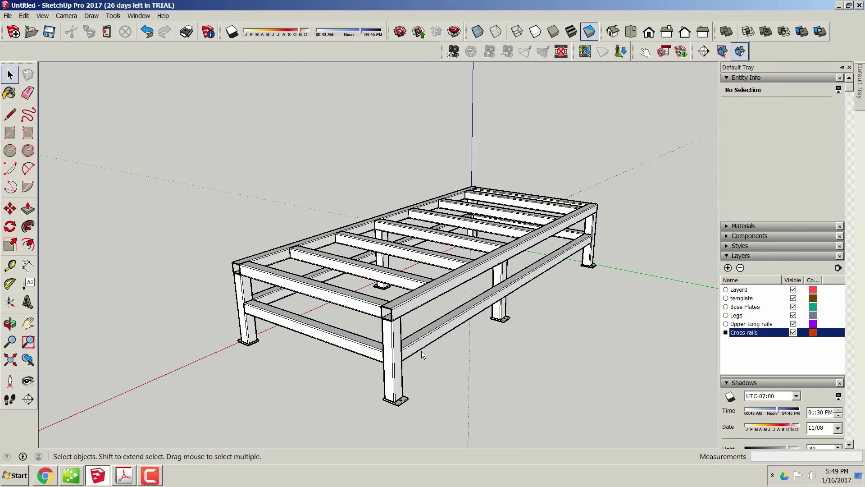
# Pin the Default Tray open and select the upper end cross rail to check its entity properties.
pyautogui.moveTo(860, 99)
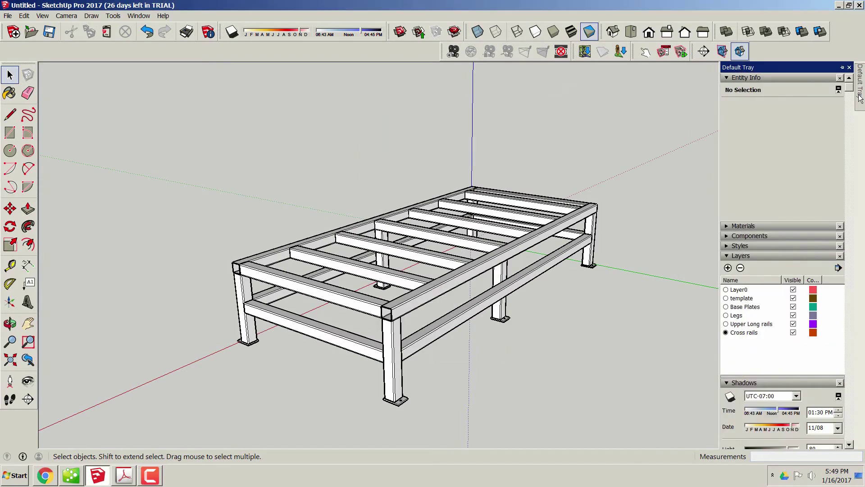
pyautogui.click(843, 67)
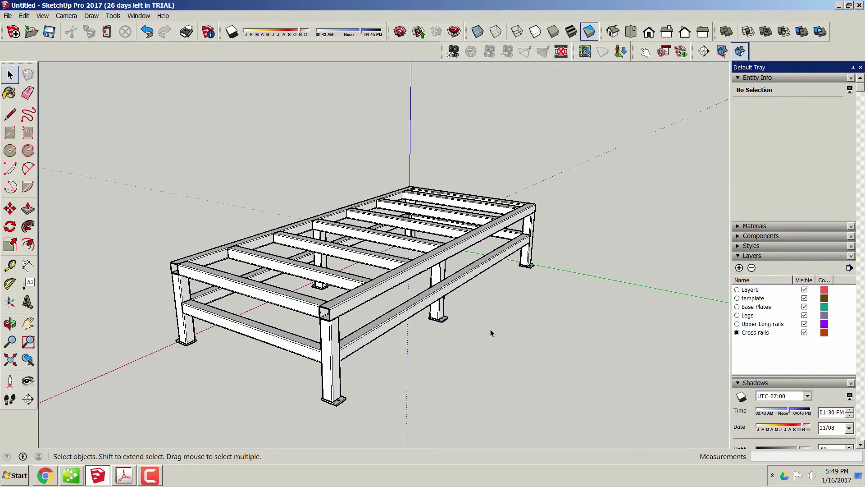
pyautogui.click(290, 305)
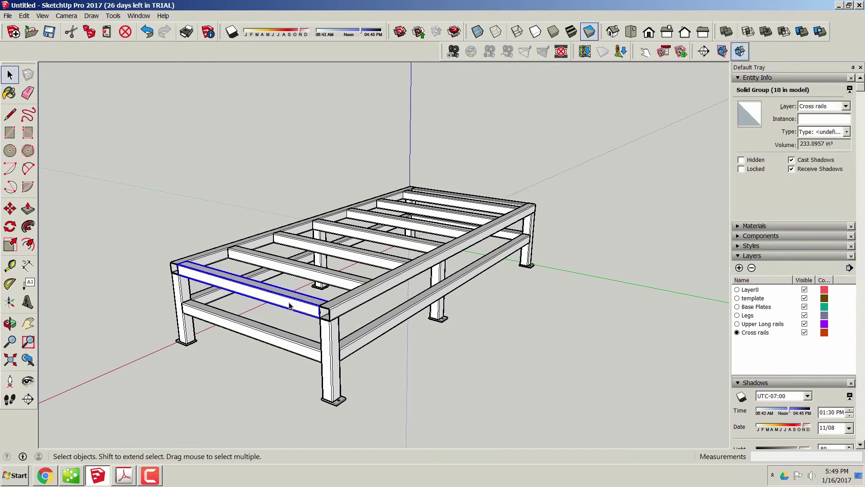
pyautogui.click(848, 132)
pyautogui.click(833, 106)
pyautogui.click(850, 90)
pyautogui.click(850, 90)
pyautogui.click(850, 91)
# Paint the selected upper end cross rail with the yellow Color E05 from the Colors material collection.
pyautogui.click(9, 93)
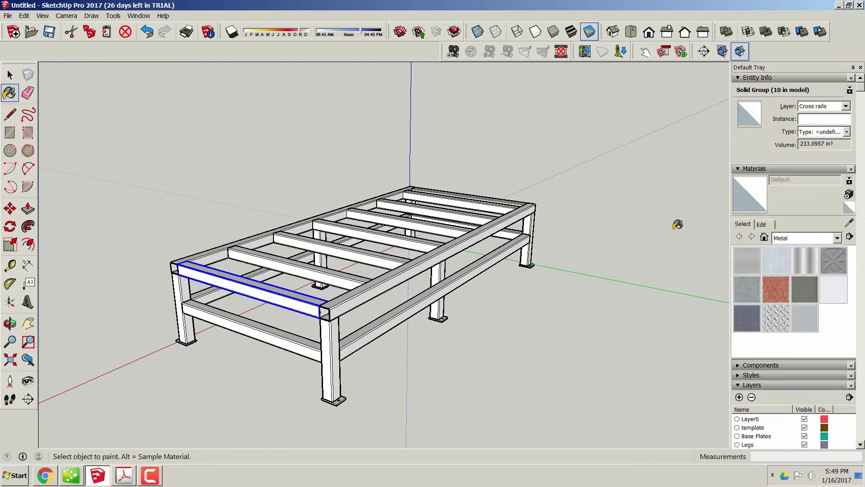
pyautogui.click(838, 240)
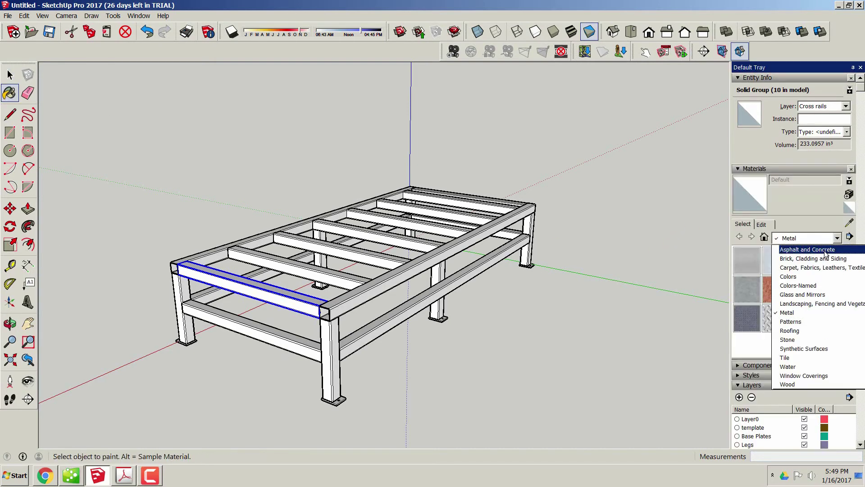
pyautogui.click(814, 278)
pyautogui.moveTo(852, 259); pyautogui.dragTo(853, 287)
pyautogui.click(747, 275)
pyautogui.click(257, 283)
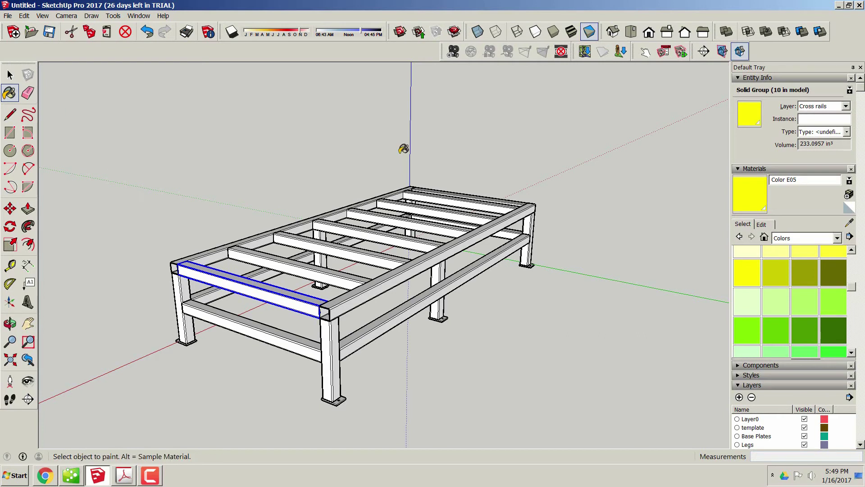
# Switch the face style to Shaded with the painted end cross rail selected.
pyautogui.click(11, 78)
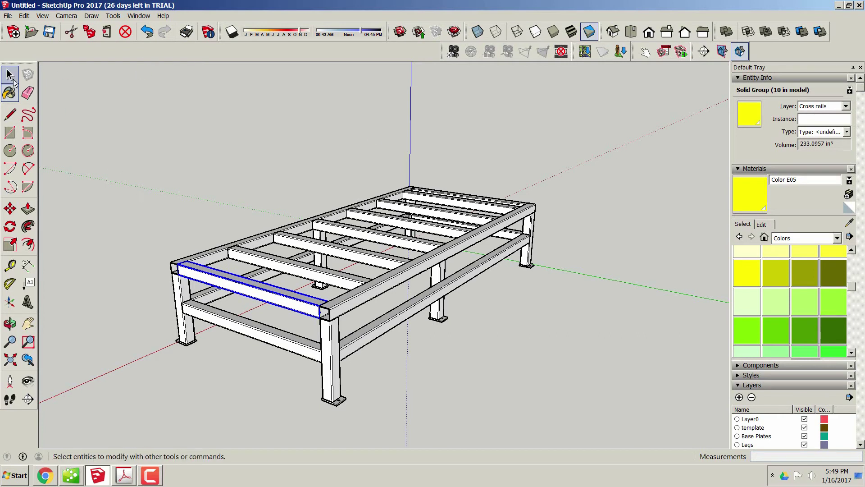
pyautogui.click(321, 280)
pyautogui.click(285, 303)
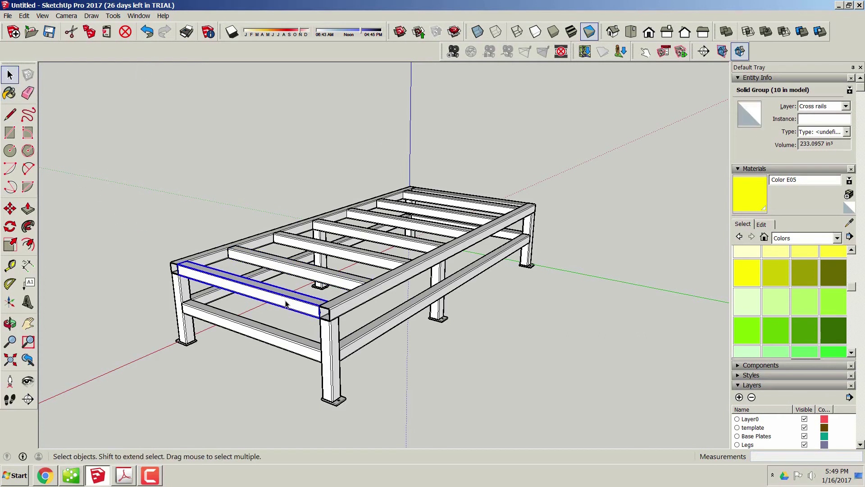
pyautogui.click(553, 32)
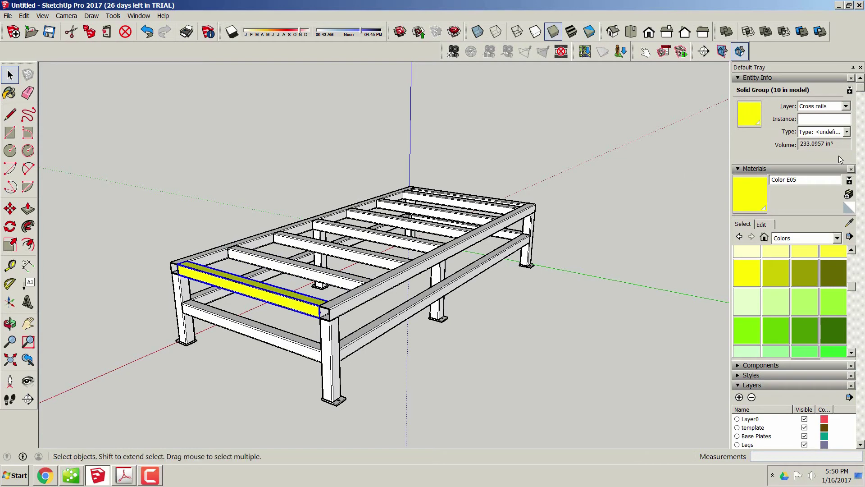
# Make Base Plates the current layer and try to hide it.
pyautogui.click(824, 420)
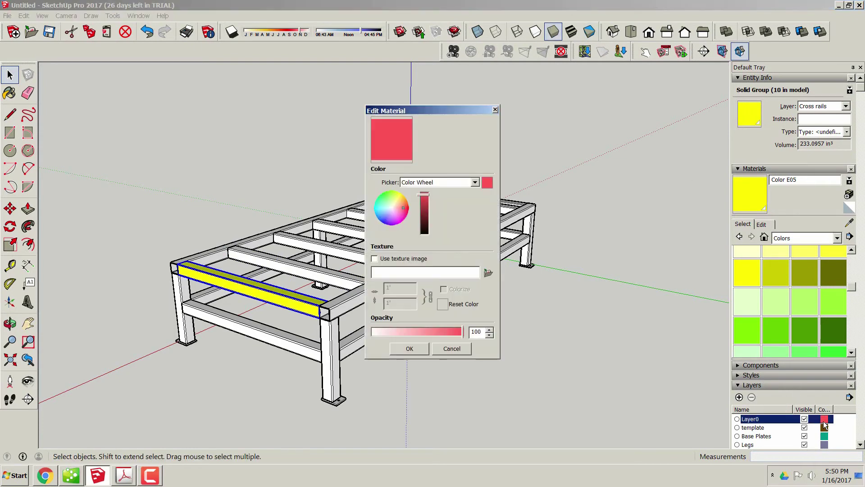
pyautogui.click(407, 349)
pyautogui.click(750, 428)
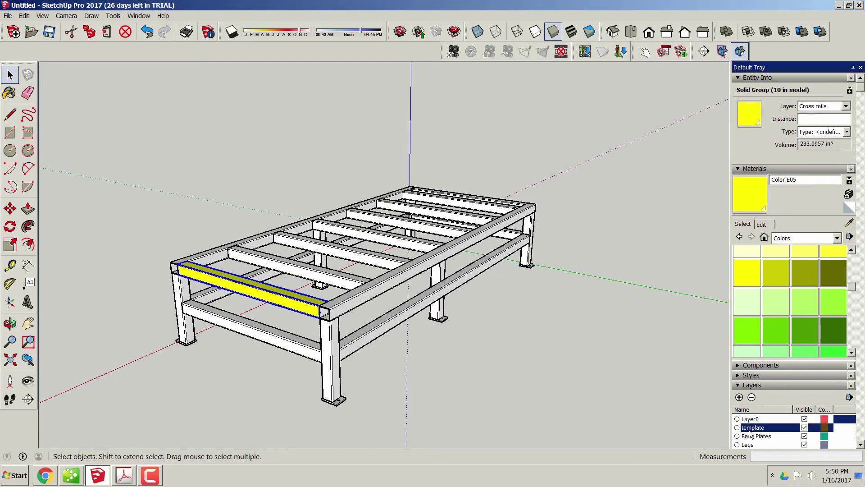
pyautogui.click(745, 437)
pyautogui.click(805, 437)
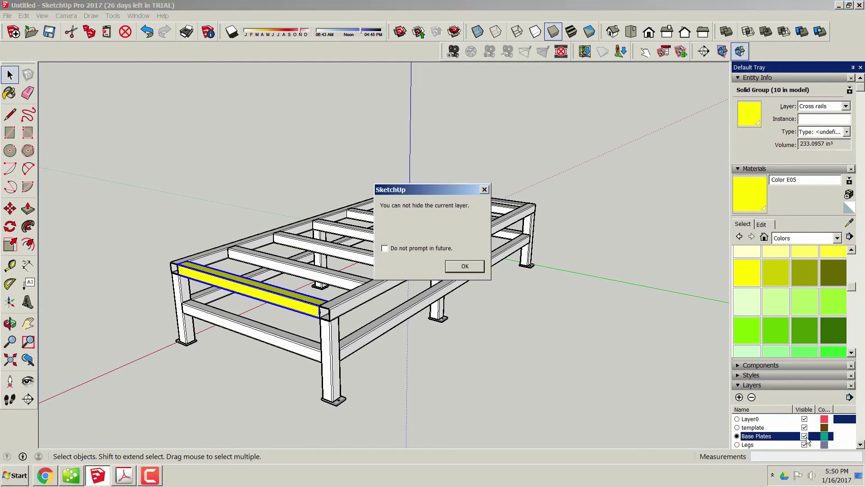
pyautogui.click(465, 267)
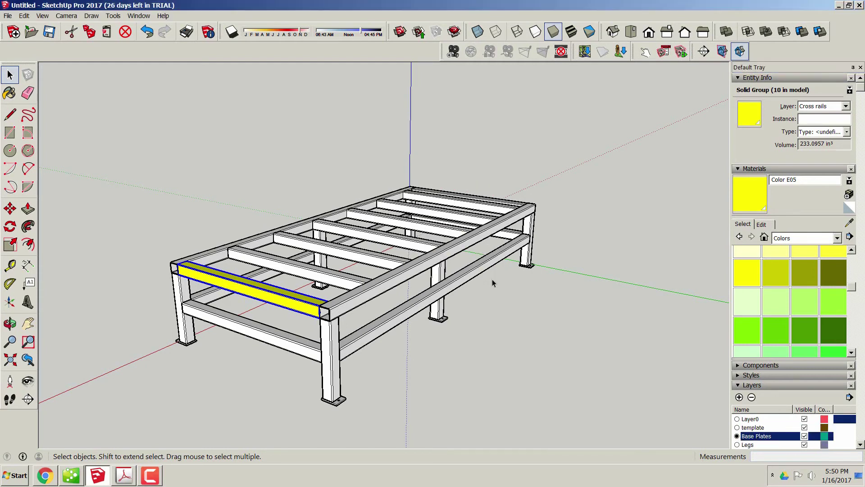
pyautogui.click(824, 436)
pyautogui.click(449, 347)
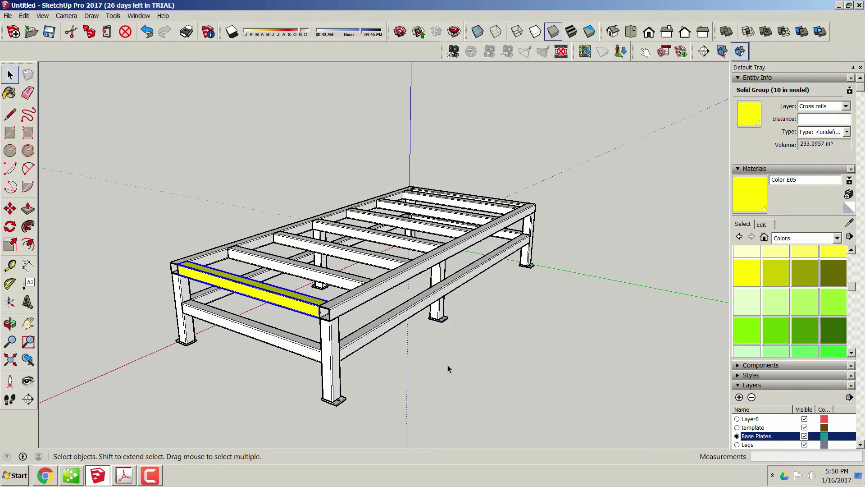
# Paint the remaining upper cross rails with the yellow Color E05.
pyautogui.scroll(-1, 451, 363)
pyautogui.click(345, 287)
pyautogui.press('b')
pyautogui.click(329, 280)
pyautogui.click(359, 264)
pyautogui.click(420, 252)
pyautogui.click(435, 238)
pyautogui.click(438, 227)
pyautogui.click(471, 210)
# Paint the lower cross rails at both ends of the frame with the same yellow color.
pyautogui.click(313, 339)
pyautogui.moveTo(316, 338)
pyautogui.mouseDown(button='middle')
pyautogui.moveTo(373, 309)
pyautogui.moveTo(516, 383)
pyautogui.mouseUp(button='middle')
pyautogui.click(487, 322)
pyautogui.click(9, 73)
pyautogui.press('b')
pyautogui.click(10, 74)
# Check the layer assigned to a corner leg and turn on Color by layer for the model.
pyautogui.click(846, 106)
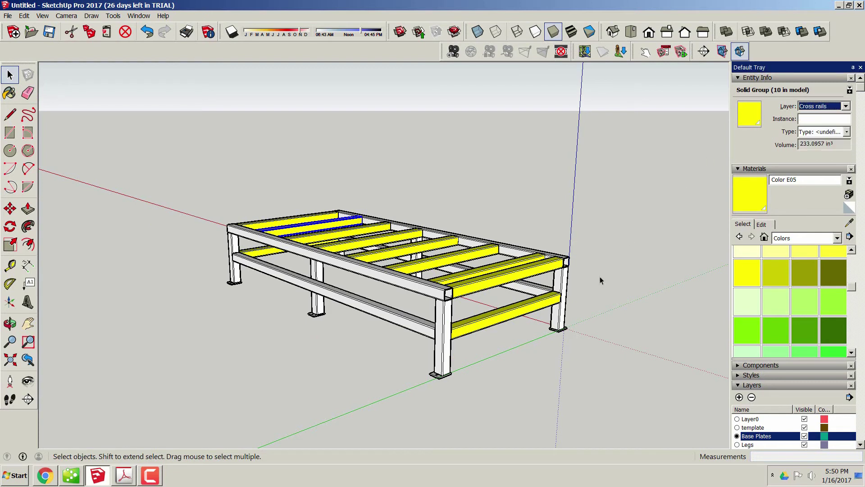
pyautogui.click(442, 341)
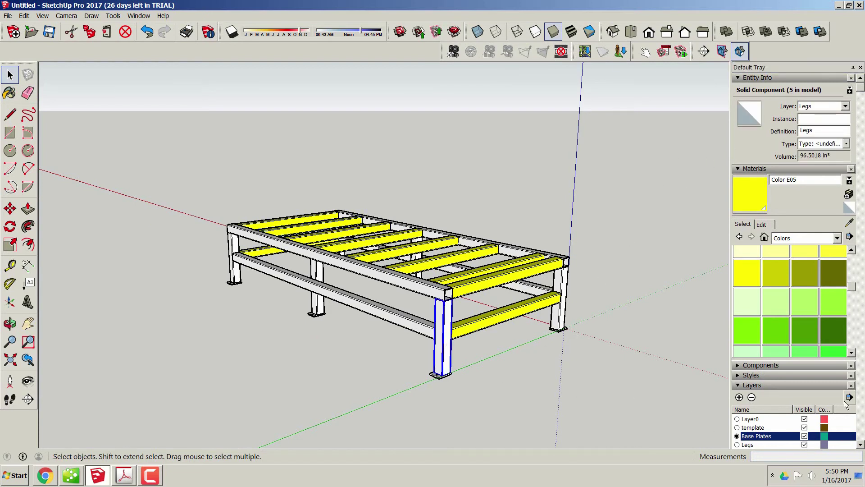
pyautogui.click(739, 78)
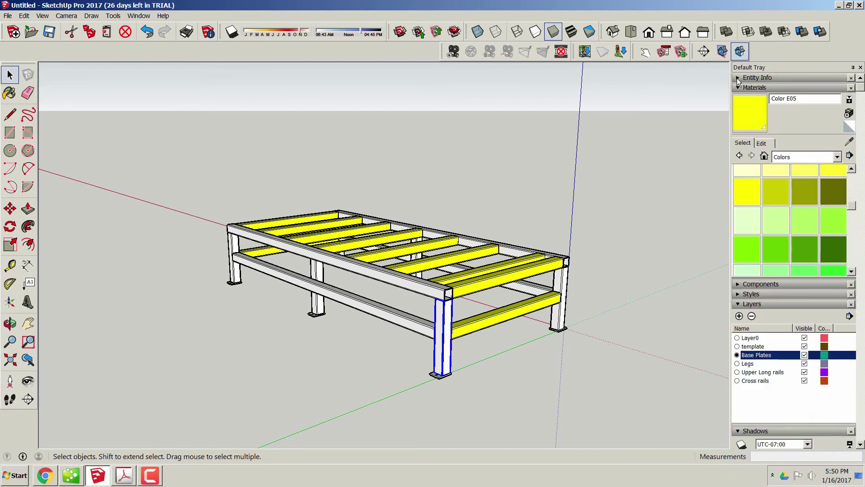
pyautogui.click(850, 316)
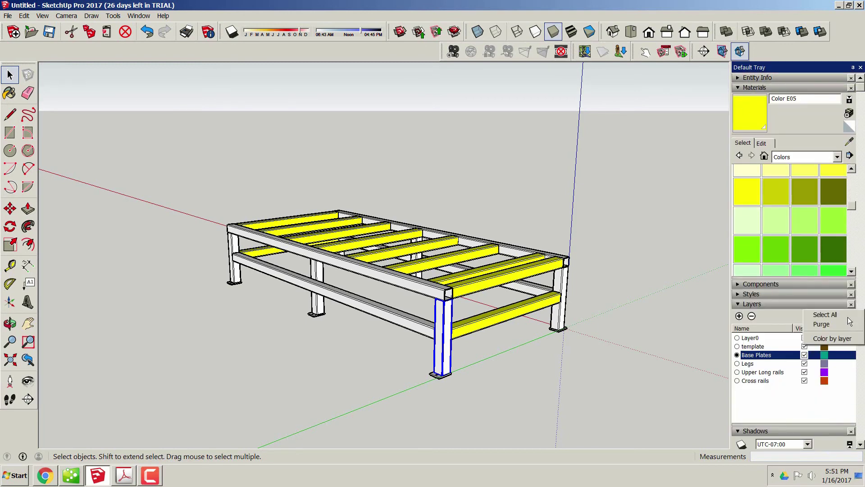
pyautogui.click(847, 340)
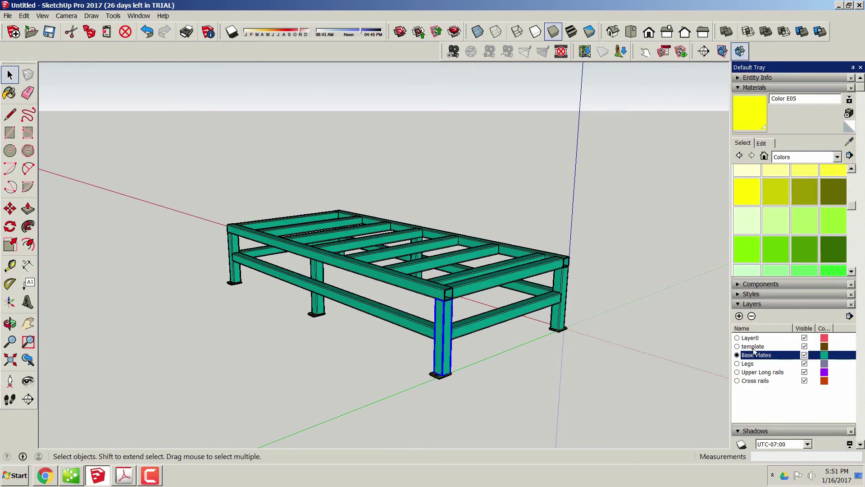
# Make Legs the current layer and change its layer color to a brownish red.
pyautogui.click(760, 364)
pyautogui.click(826, 366)
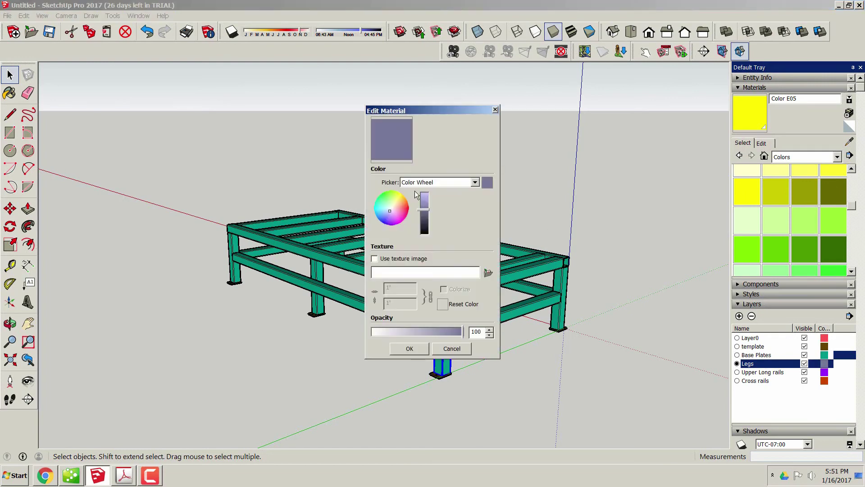
pyautogui.click(398, 200)
pyautogui.click(404, 205)
pyautogui.click(417, 348)
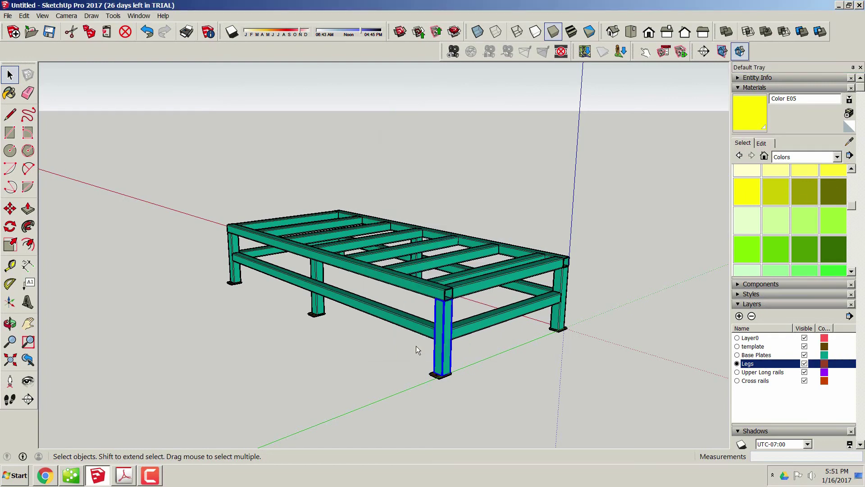
# Check another corner leg's layer assignment and toggle Color by layer off and back on.
pyautogui.click(740, 78)
pyautogui.click(559, 313)
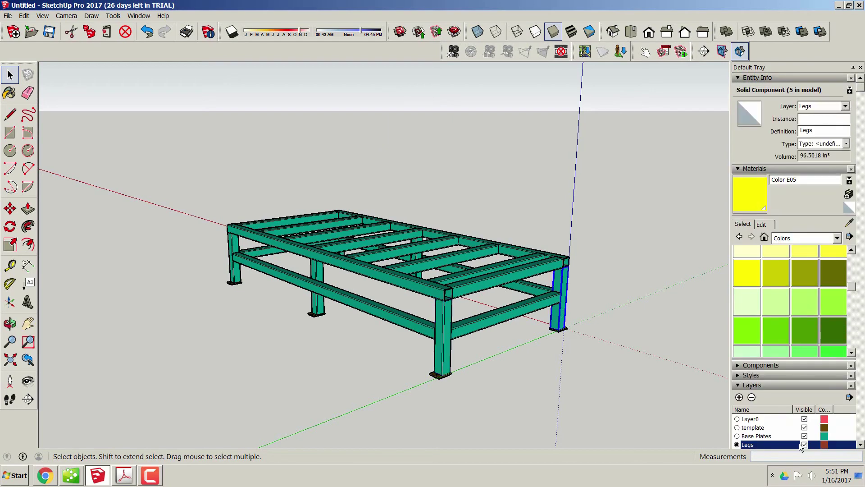
pyautogui.click(851, 398)
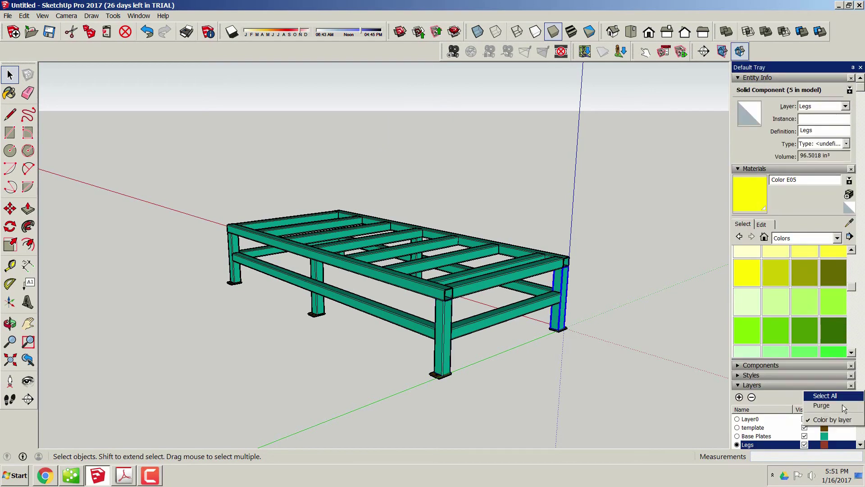
pyautogui.click(838, 420)
pyautogui.click(850, 399)
pyautogui.click(832, 420)
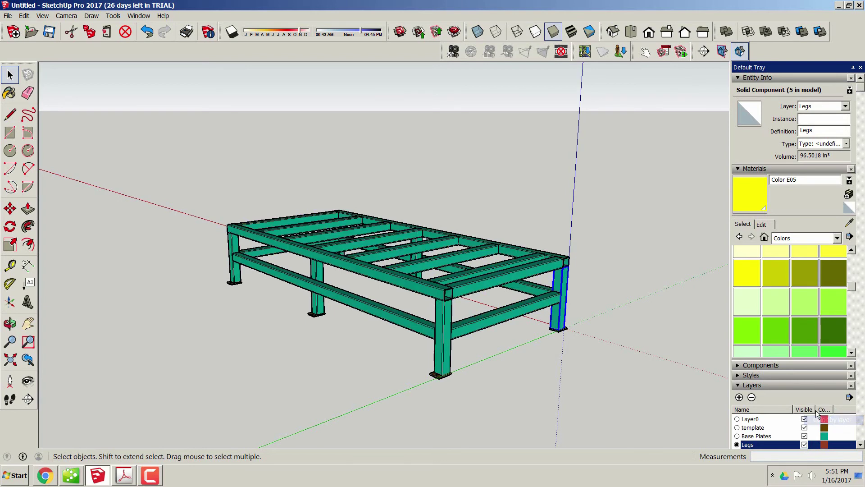
# Check the corner base plate's layer assignment and examine its display color up close.
pyautogui.click(594, 356)
pyautogui.click(436, 376)
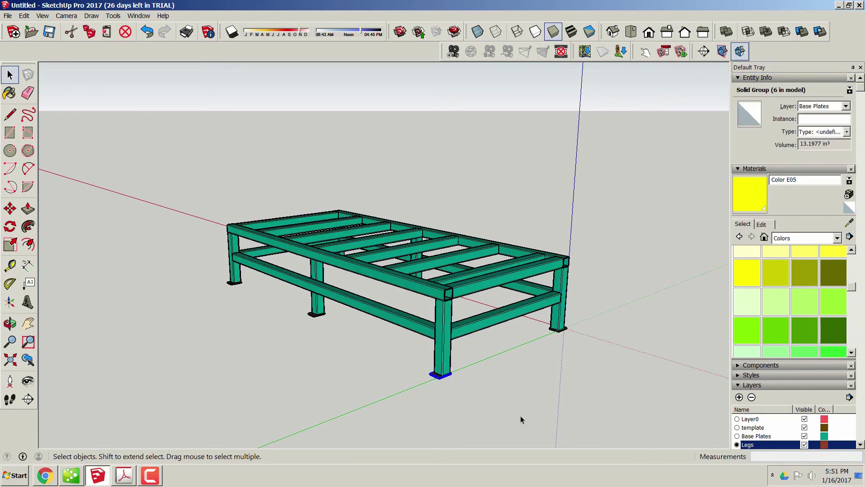
pyautogui.scroll(-3, 777, 435)
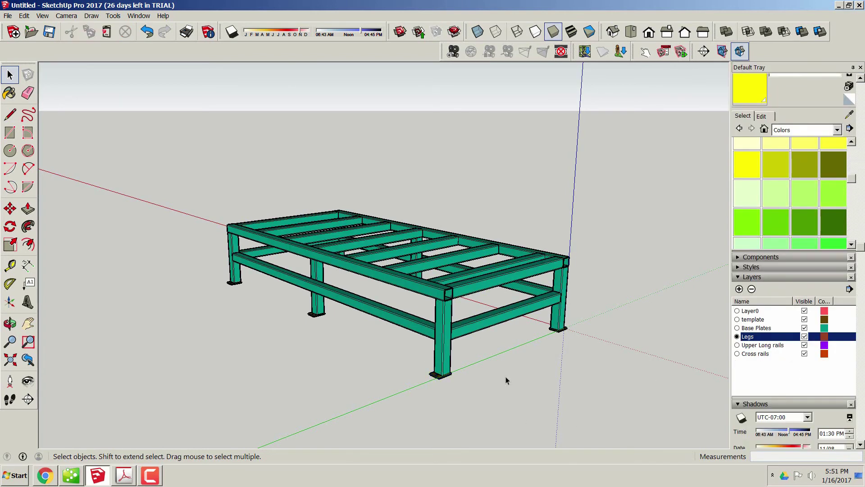
pyautogui.scroll(5, 473, 381)
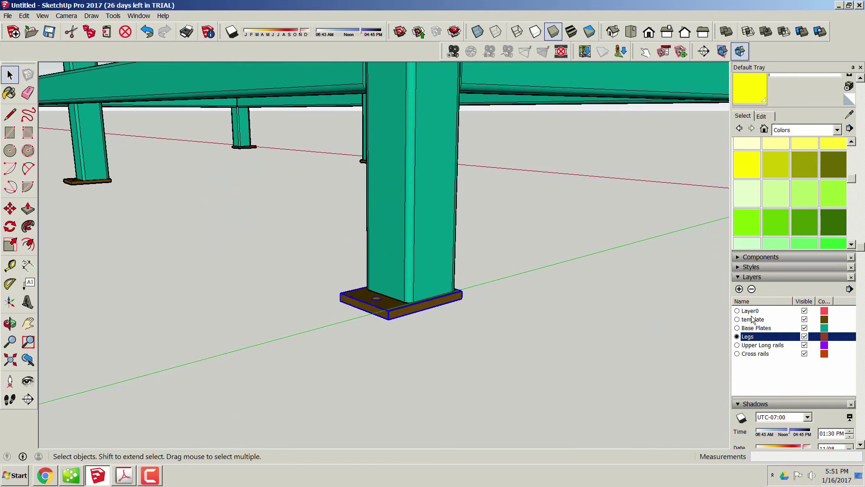
# Make Upper Long rails the current layer and select the upper long rail on the near side.
pyautogui.click(746, 346)
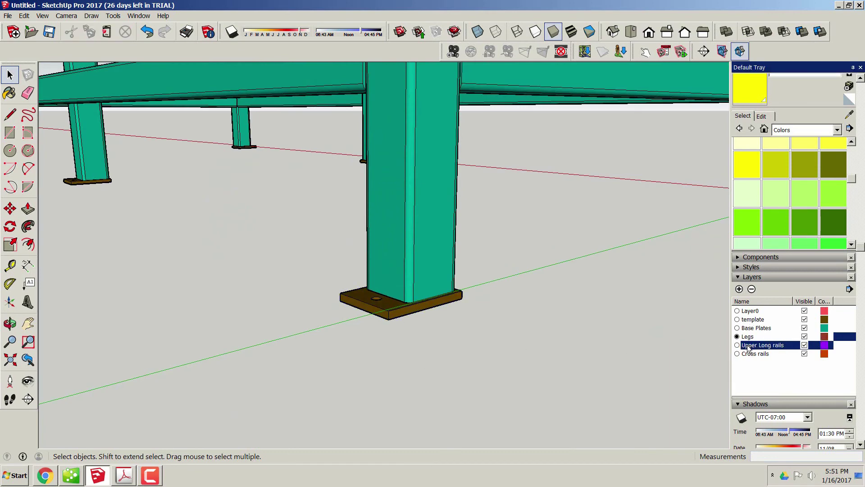
pyautogui.click(825, 347)
pyautogui.press('Escape')
pyautogui.scroll(-3, 573, 311)
pyautogui.scroll(-2, 573, 315)
pyautogui.click(361, 130)
pyautogui.click(849, 289)
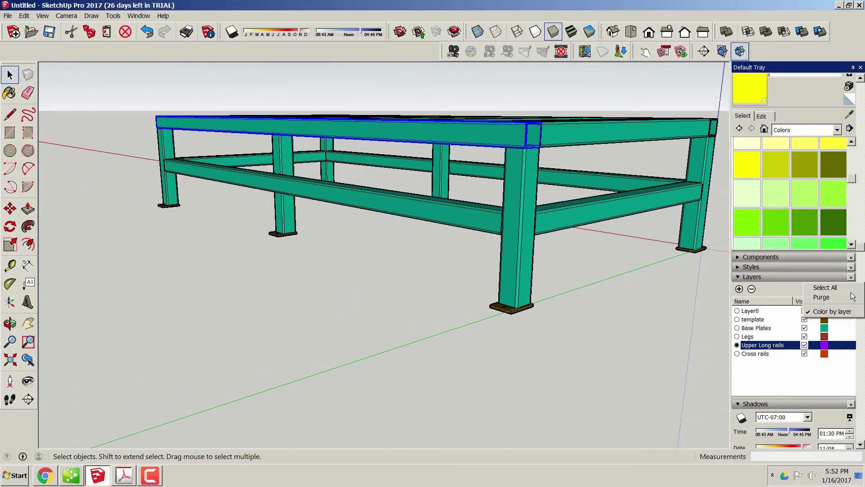
# Select all layers and try a green paint material for the upper long rail with Color by layer off.
pyautogui.click(824, 287)
pyautogui.click(849, 289)
pyautogui.click(822, 298)
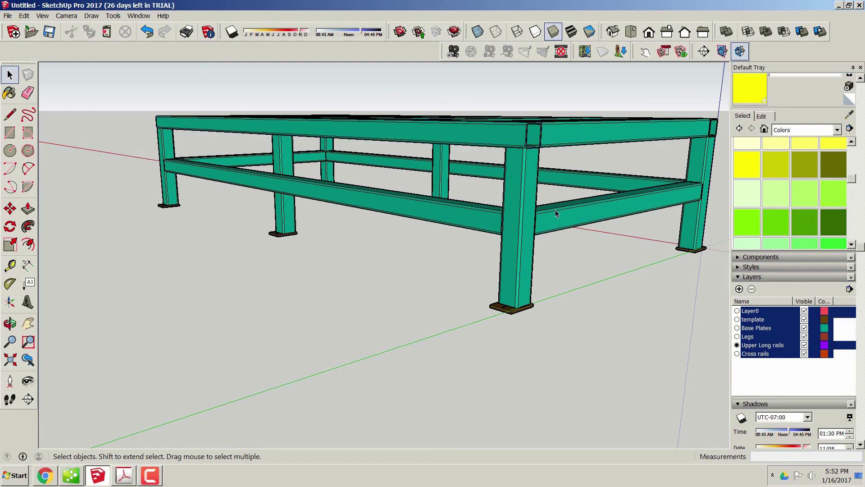
pyautogui.click(807, 223)
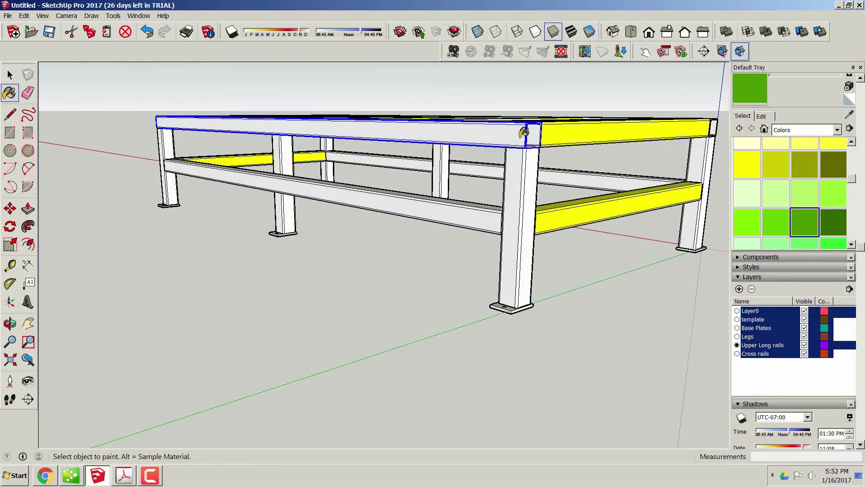
pyautogui.press('space')
pyautogui.click(815, 312)
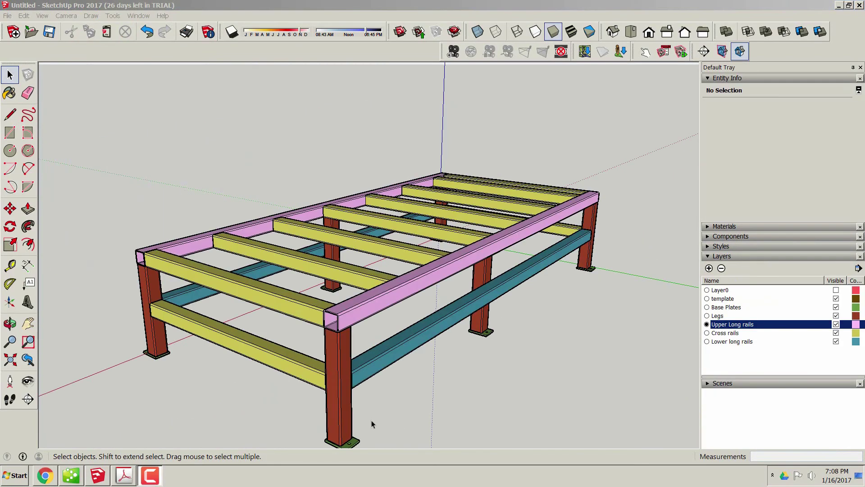
# Change the Lower long rails layer color to a bright light blue at 100 opacity.
pyautogui.moveTo(397, 446); pyautogui.dragTo(145, 316, button='middle')
pyautogui.moveTo(539, 342); pyautogui.dragTo(437, 287, button='middle')
pyautogui.click(437, 287)
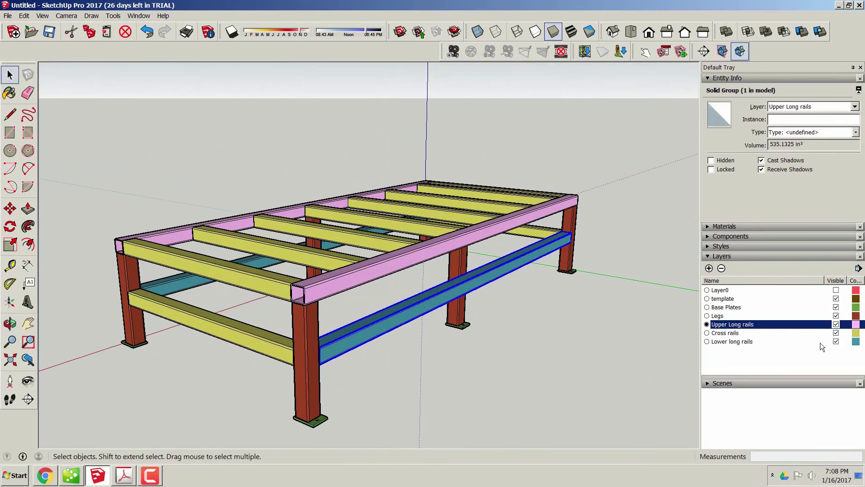
pyautogui.click(856, 341)
pyautogui.moveTo(424, 114); pyautogui.dragTo(568, 63)
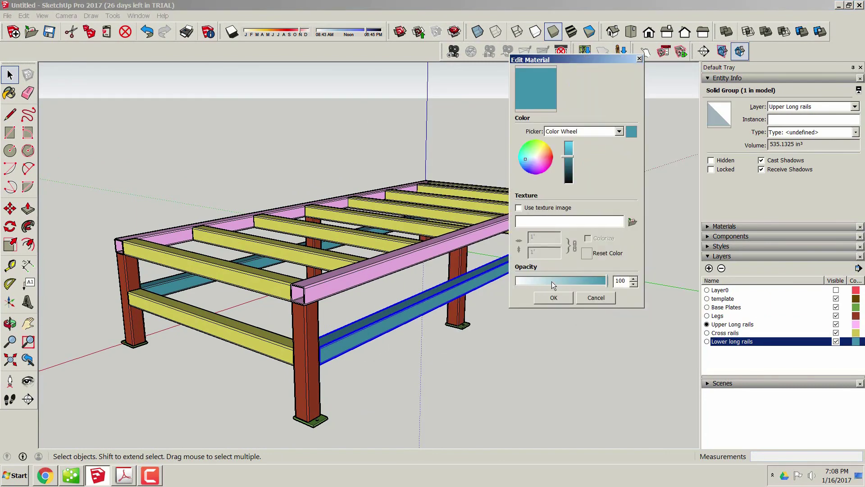
pyautogui.moveTo(553, 282)
pyautogui.mouseDown()
pyautogui.moveTo(539, 279)
pyautogui.moveTo(609, 281)
pyautogui.mouseUp()
pyautogui.moveTo(571, 159); pyautogui.dragTo(571, 147)
pyautogui.click(567, 298)
pyautogui.click(339, 390)
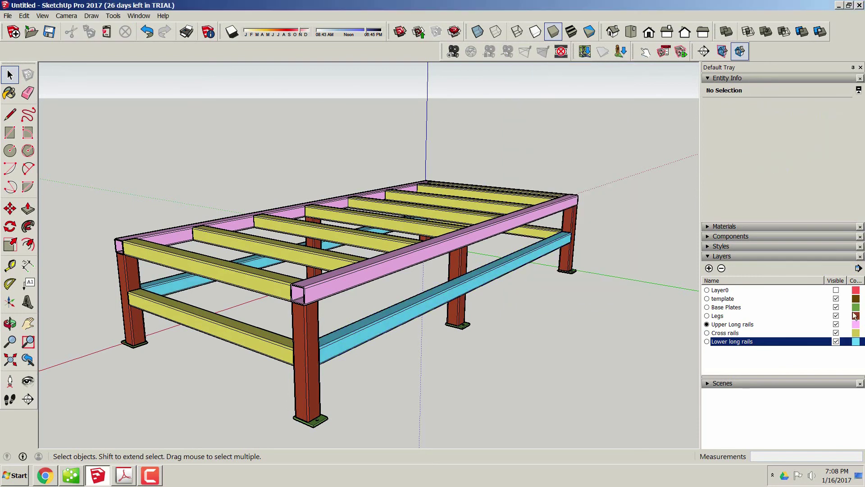
# Change the Legs layer color to a bright orange.
pyautogui.click(856, 315)
pyautogui.moveTo(569, 160); pyautogui.dragTo(573, 140)
pyautogui.click(549, 149)
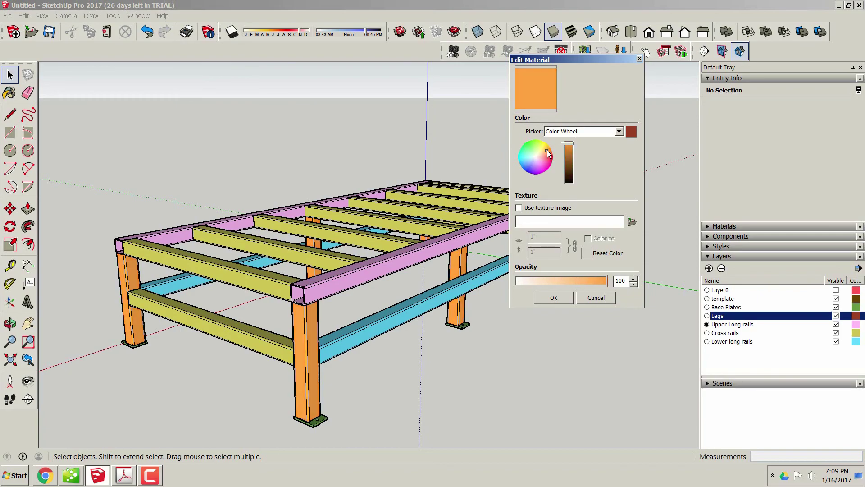
pyautogui.click(554, 297)
# Examine the colored frame from several sides and inspect a corner base plate's holes from underneath.
pyautogui.moveTo(482, 361); pyautogui.dragTo(110, 354, button='middle')
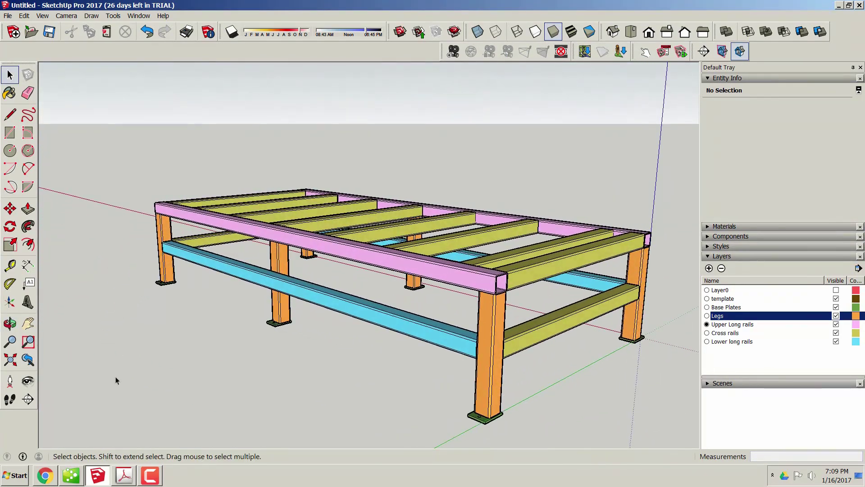
pyautogui.moveTo(618, 396); pyautogui.dragTo(507, 220, button='middle')
pyautogui.scroll(3, 462, 173)
pyautogui.scroll(3, 462, 172)
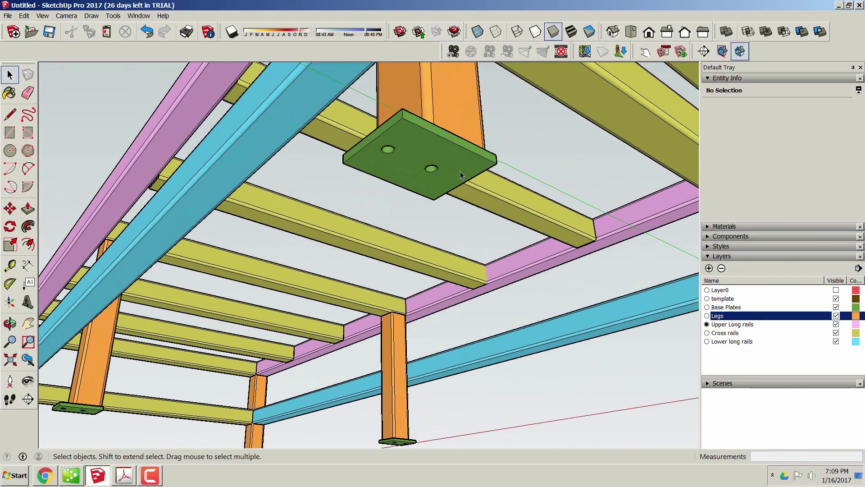
pyautogui.moveTo(524, 165); pyautogui.dragTo(63, 224, button='middle')
pyautogui.scroll(-10, 476, 239)
pyautogui.press('space')
pyautogui.scroll(-2, 539, 354)
# Review the finished frame in the Top, Iso, Front, Right, Back and Left standard views.
pyautogui.click(631, 32)
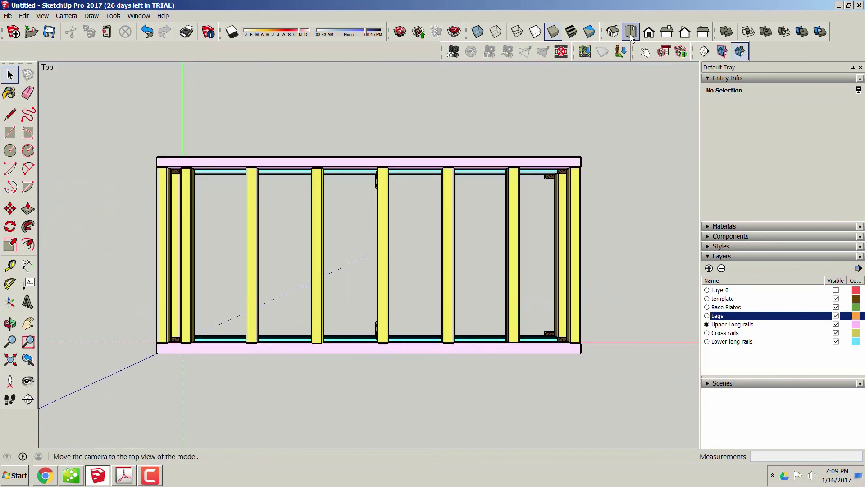
pyautogui.click(613, 31)
pyautogui.click(649, 32)
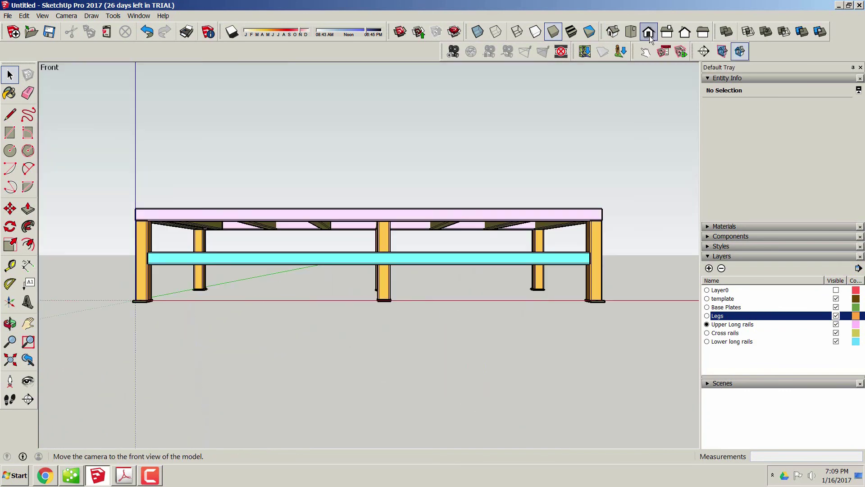
pyautogui.click(667, 33)
pyautogui.click(685, 32)
pyautogui.click(703, 32)
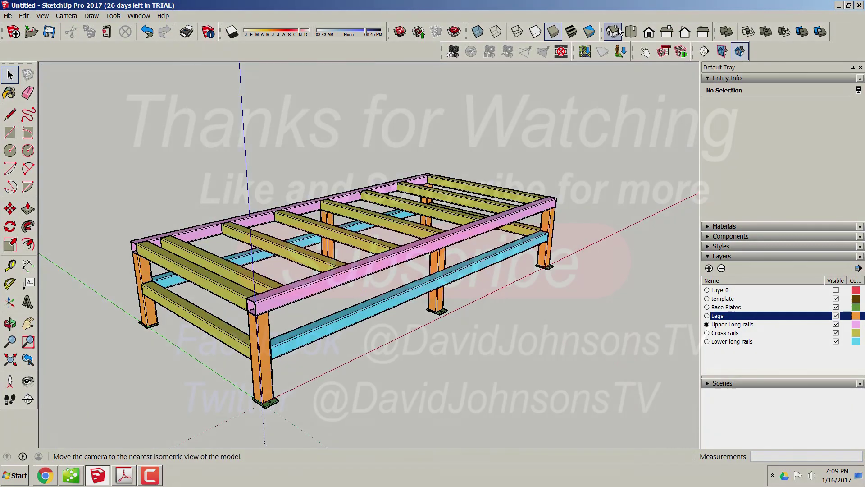